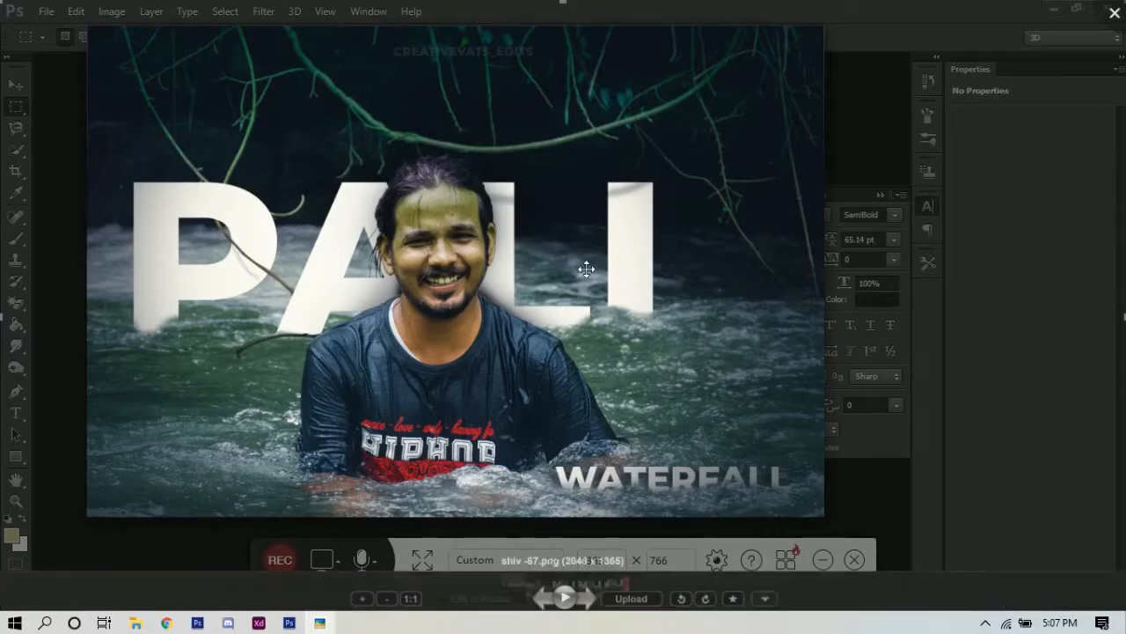
Step: Compare the finished PALI waterfall poster with the original river photo
{"action": "key", "text": "Left"}
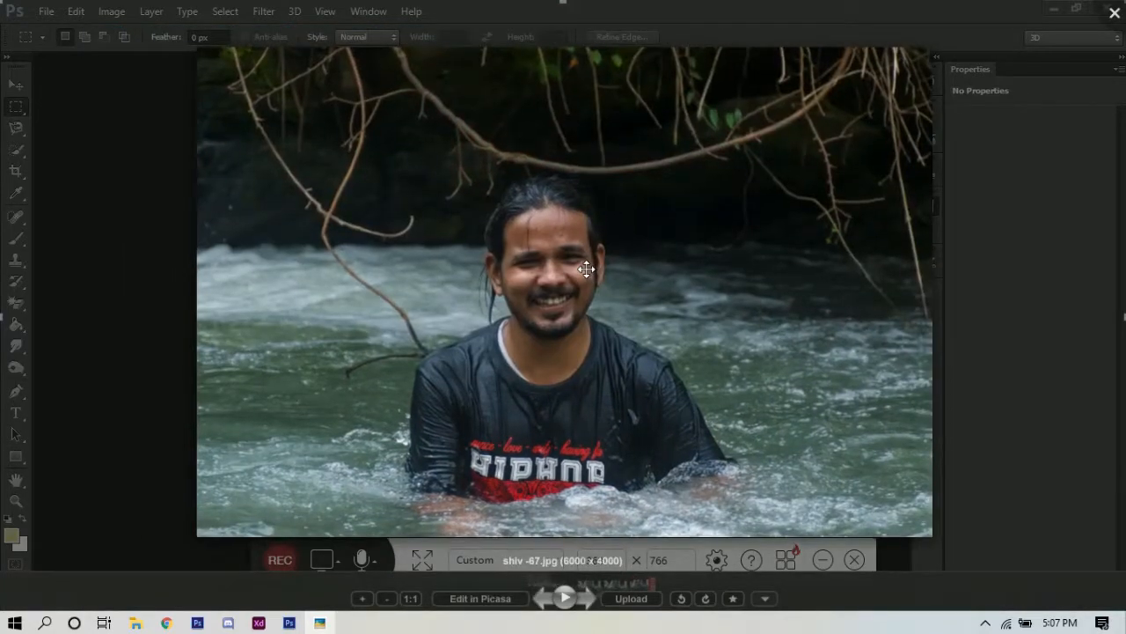
{"action": "key", "text": "Right"}
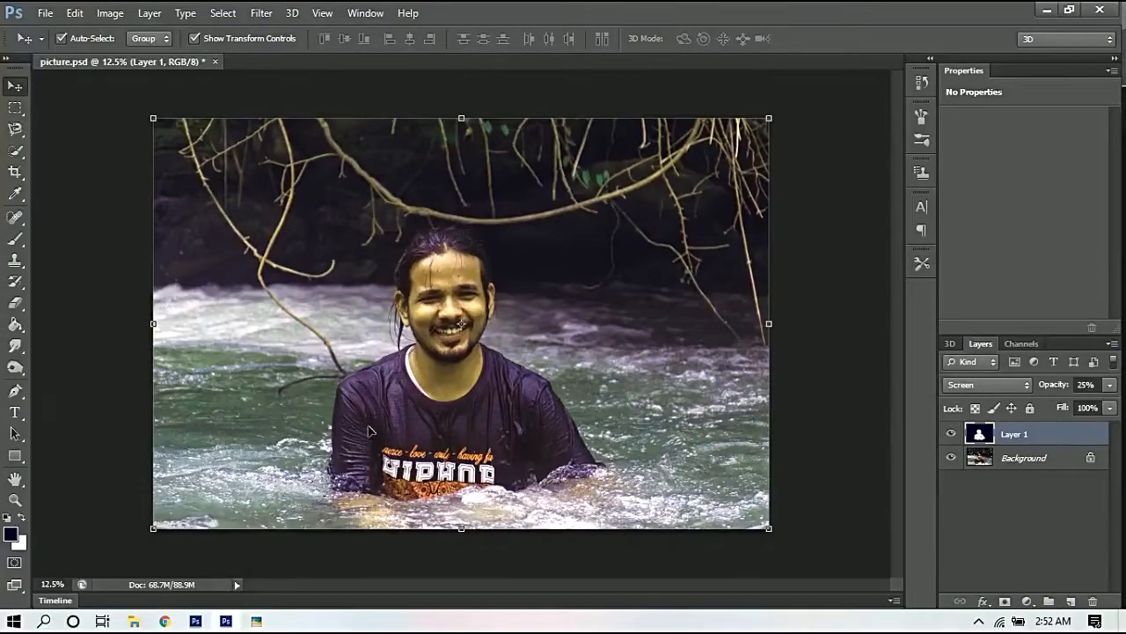
Step: Add a white Montserrat Bold text reading PALI across the man's face
{"action": "key", "text": "t"}
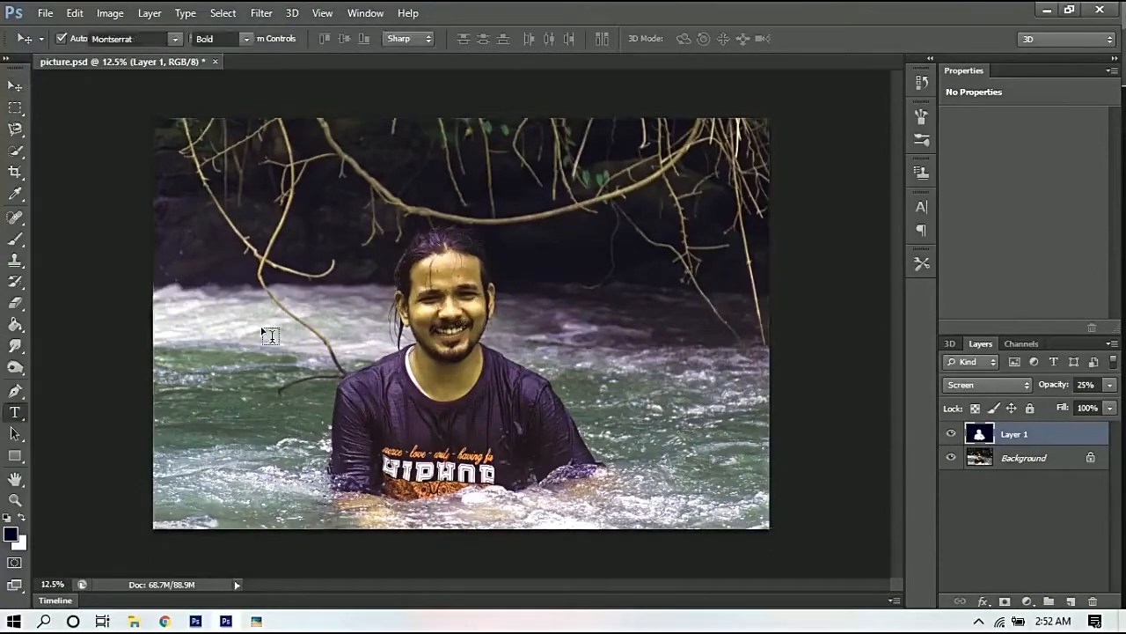
{"action": "left_click", "coordinate": [263, 331]}
{"action": "type", "text": "PALI"}
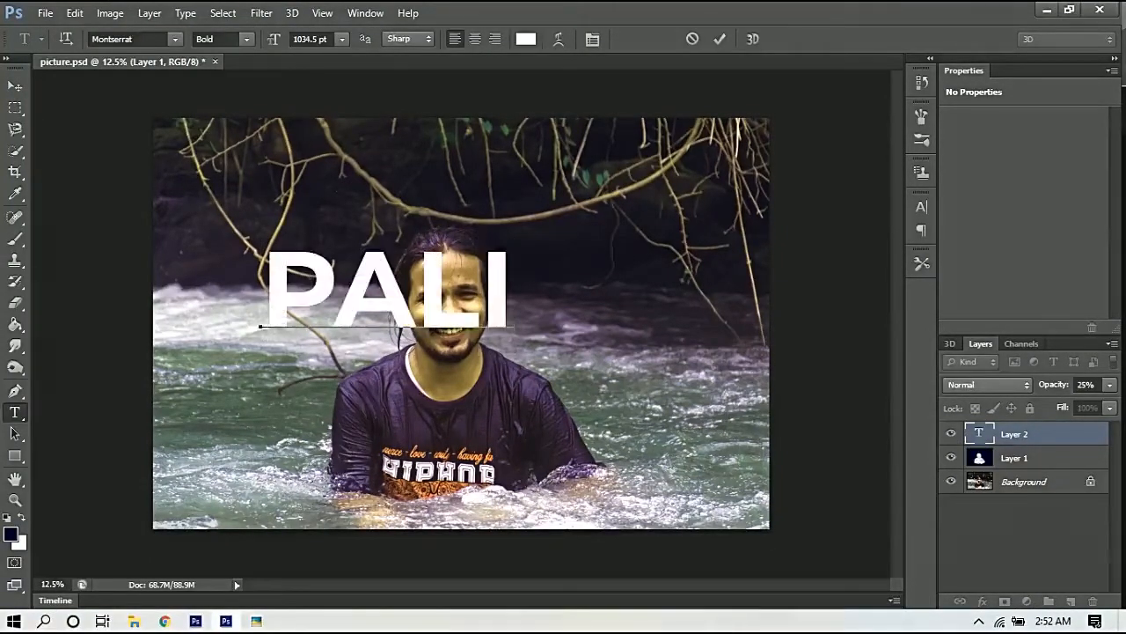
{"action": "key", "text": "ctrl+Return"}
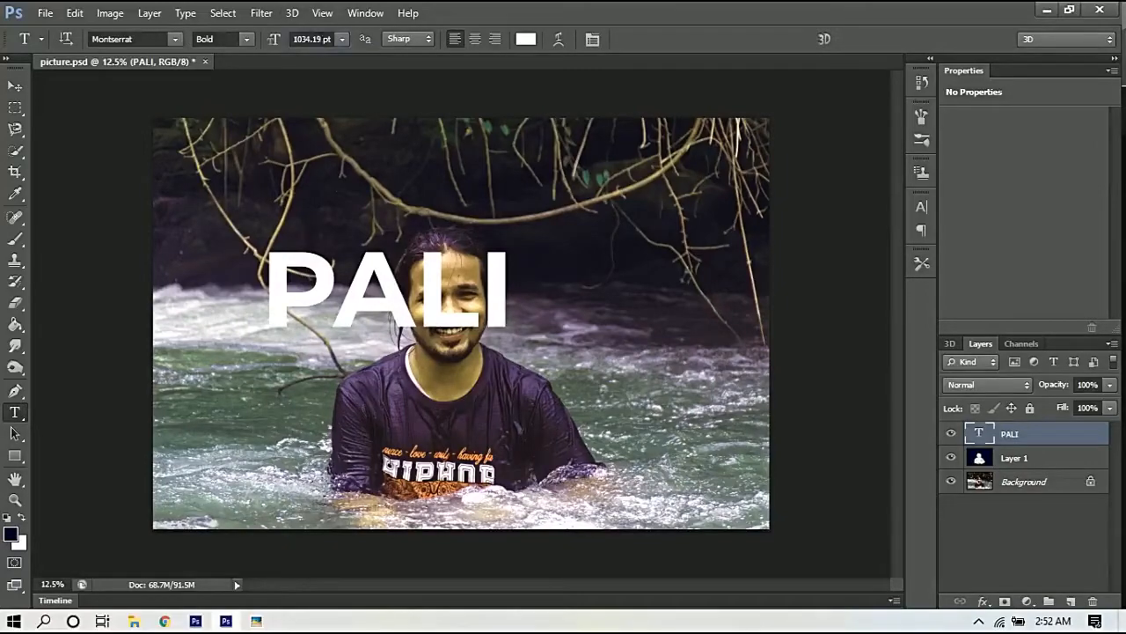
Step: Enter 1500 pt as the PALI text's size and accept the nearest allowed size of 1296 pt
{"action": "left_click", "coordinate": [305, 39]}
{"action": "type", "text": "1500"}
{"action": "key", "text": "Return"}
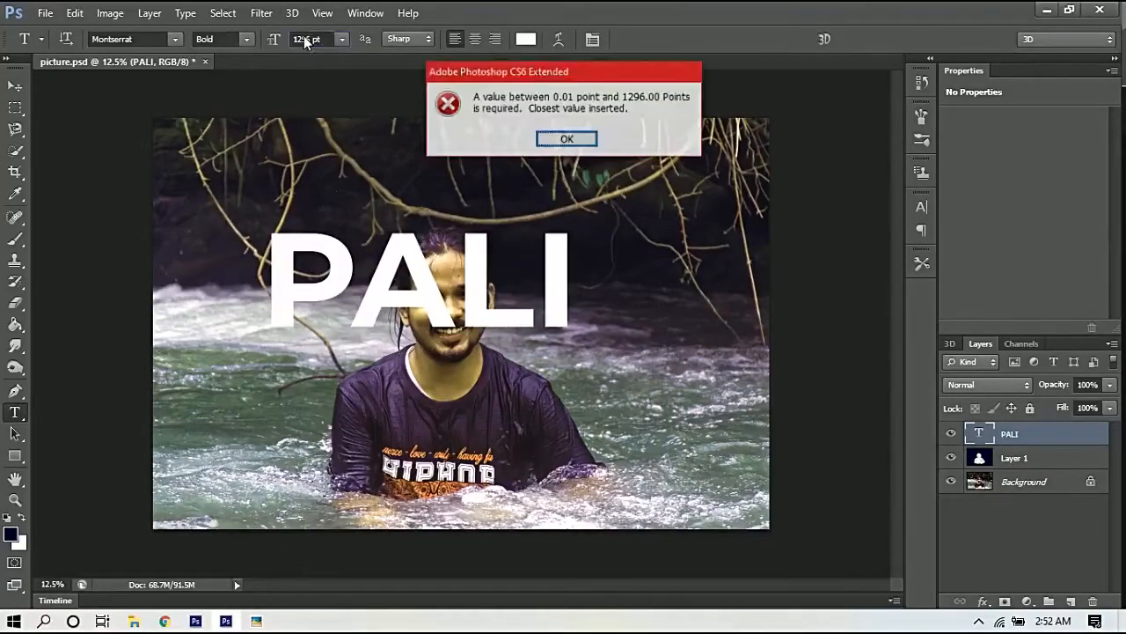
{"action": "left_click", "coordinate": [566, 138]}
{"action": "left_click", "coordinate": [554, 275]}
{"action": "key", "text": "v"}
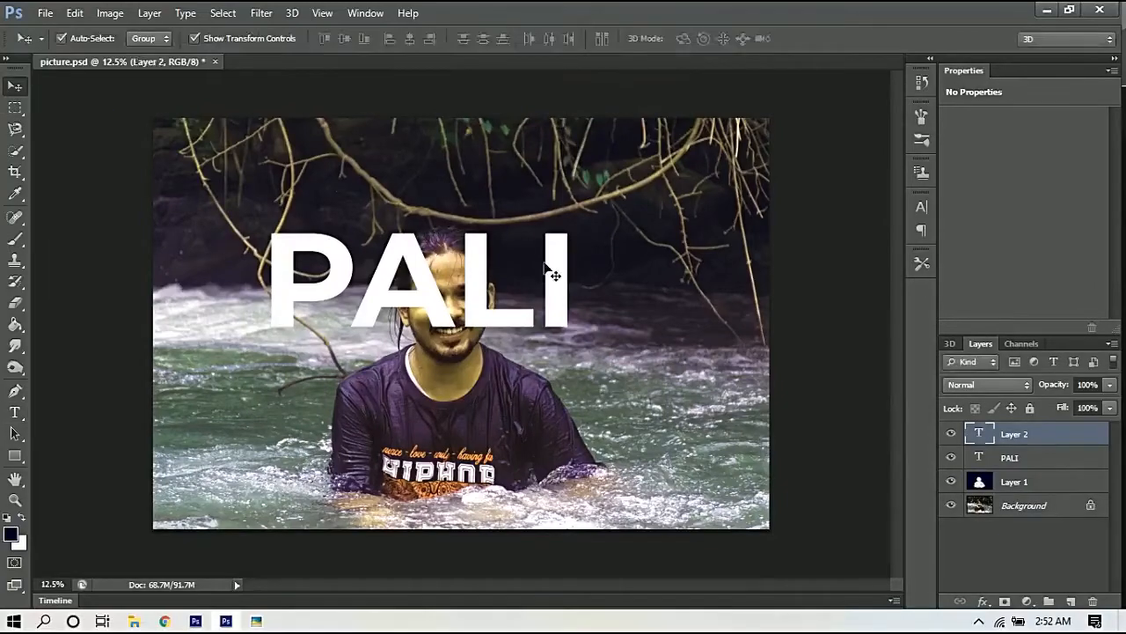
Step: Scale up the PALI text with Free Transform and reposition it across the man's head
{"action": "left_click", "coordinate": [554, 275]}
{"action": "key", "text": "ctrl+t"}
{"action": "key", "text": "Return"}
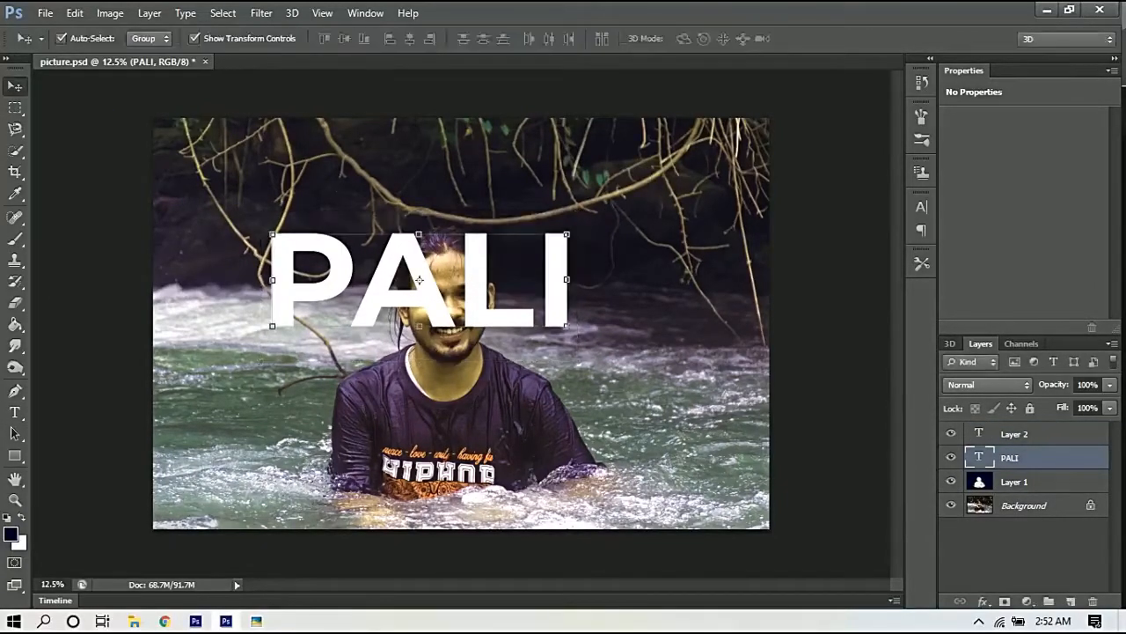
{"action": "left_click", "coordinate": [570, 236]}
{"action": "key", "text": "Escape"}
{"action": "left_click", "coordinate": [574, 233]}
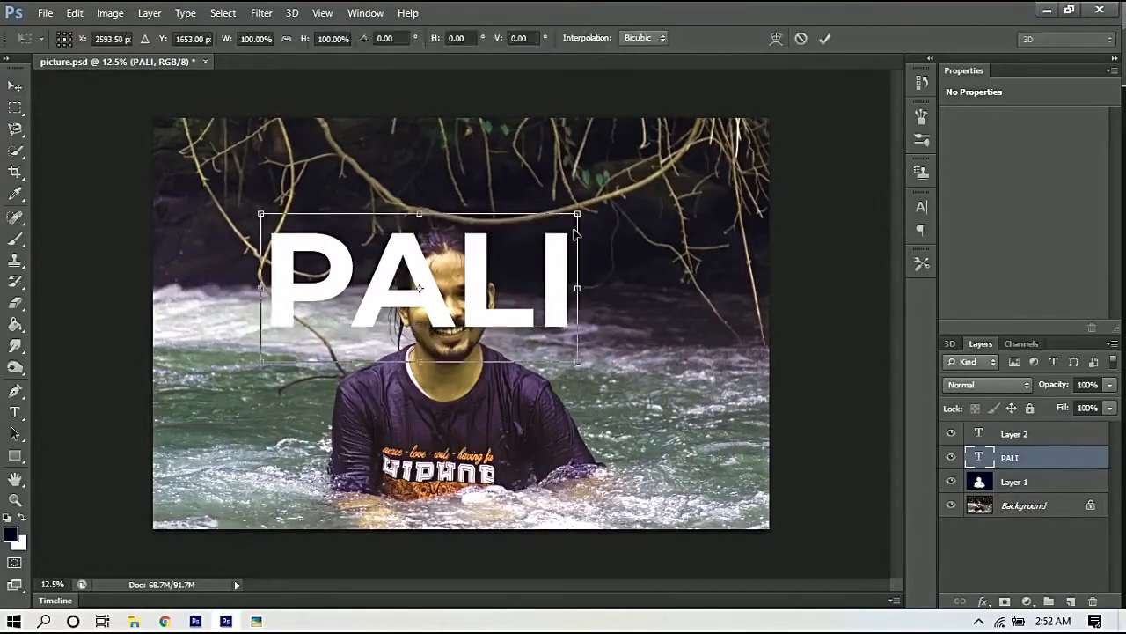
{"action": "left_click_drag", "start_coordinate": [574, 233], "coordinate": [674, 142]}
{"action": "left_click_drag", "start_coordinate": [647, 248], "coordinate": [585, 281]}
{"action": "key", "text": "Return"}
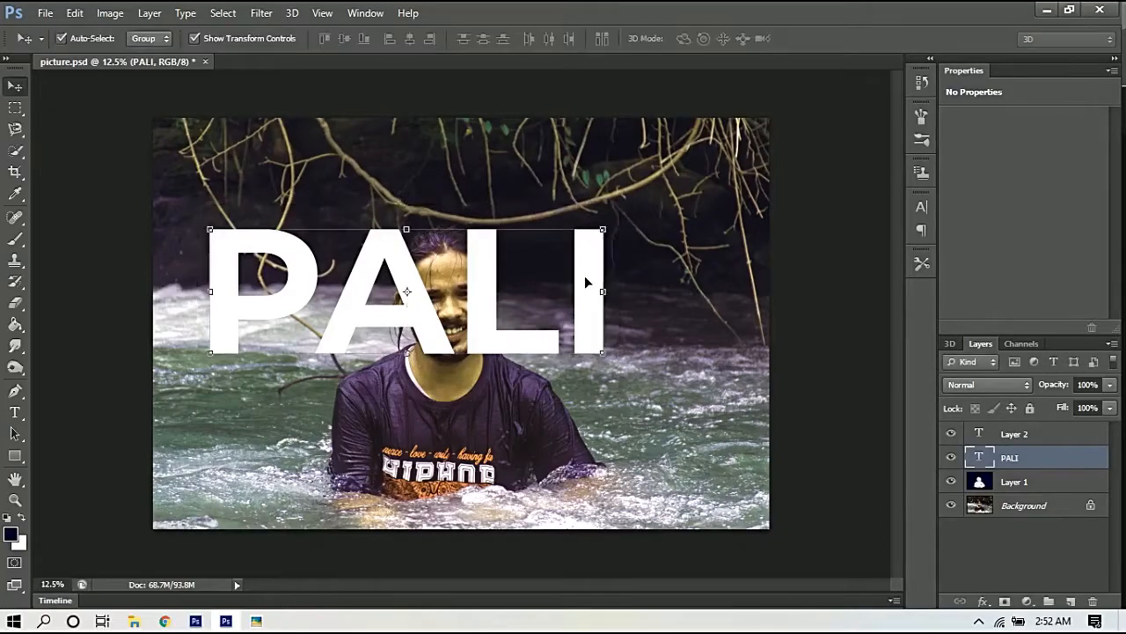
Step: Delete the empty text layer named Layer 2
{"action": "scroll", "coordinate": [475, 262], "scroll_direction": "up", "scroll_amount": 3}
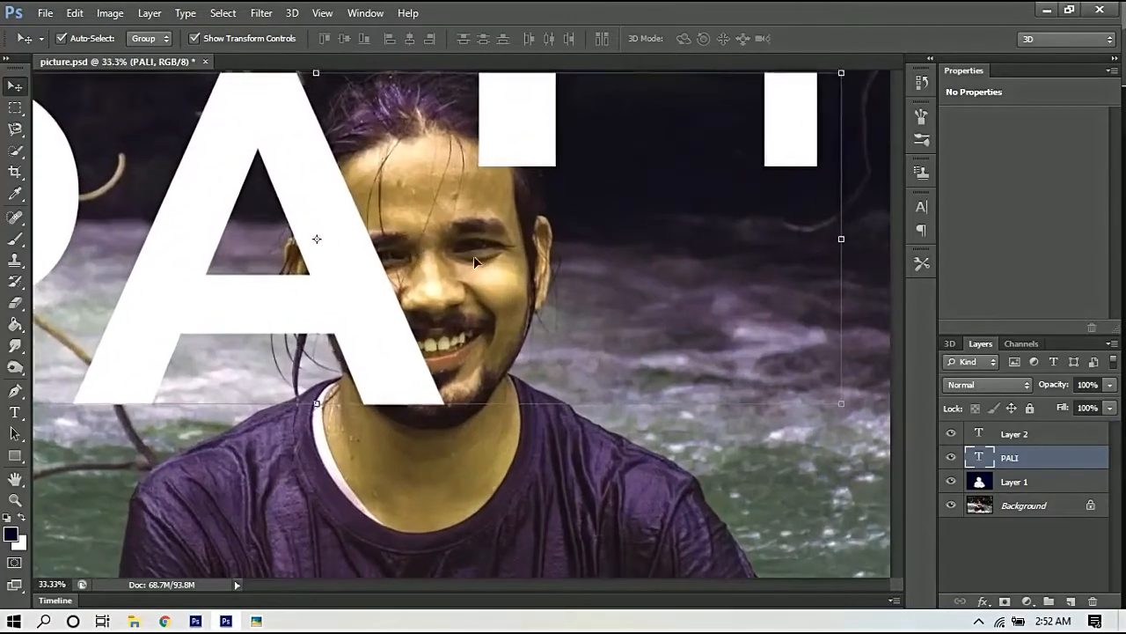
{"action": "left_click", "coordinate": [1038, 438]}
{"action": "key", "text": "Delete"}
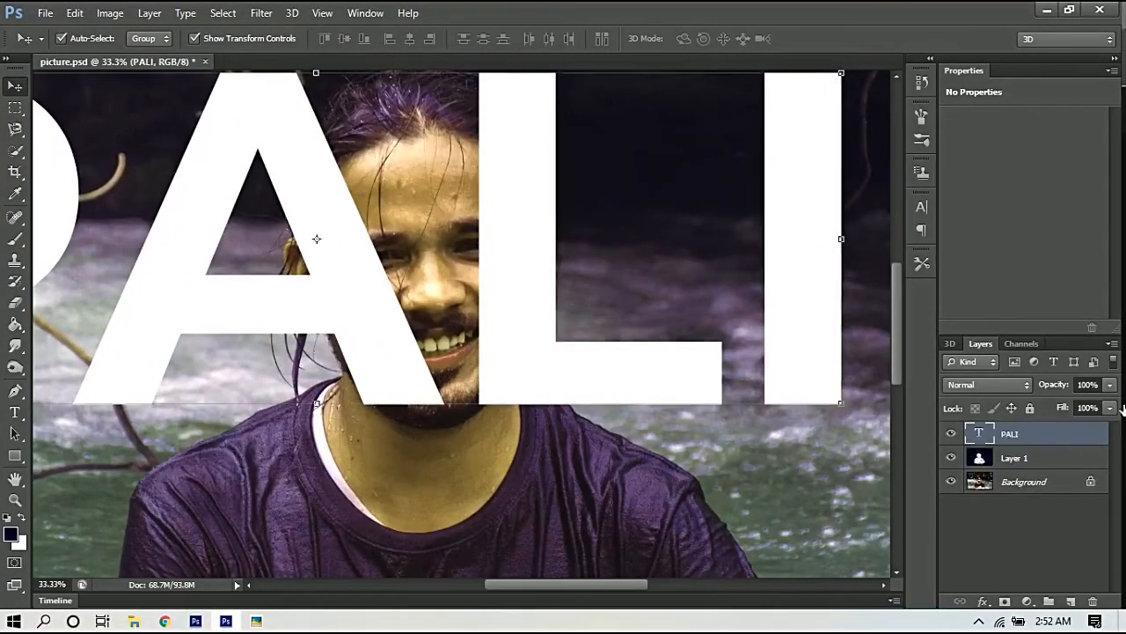
Step: Duplicate the PALI text layer, hide the original and rasterize the copy
{"action": "key", "text": "ctrl+j"}
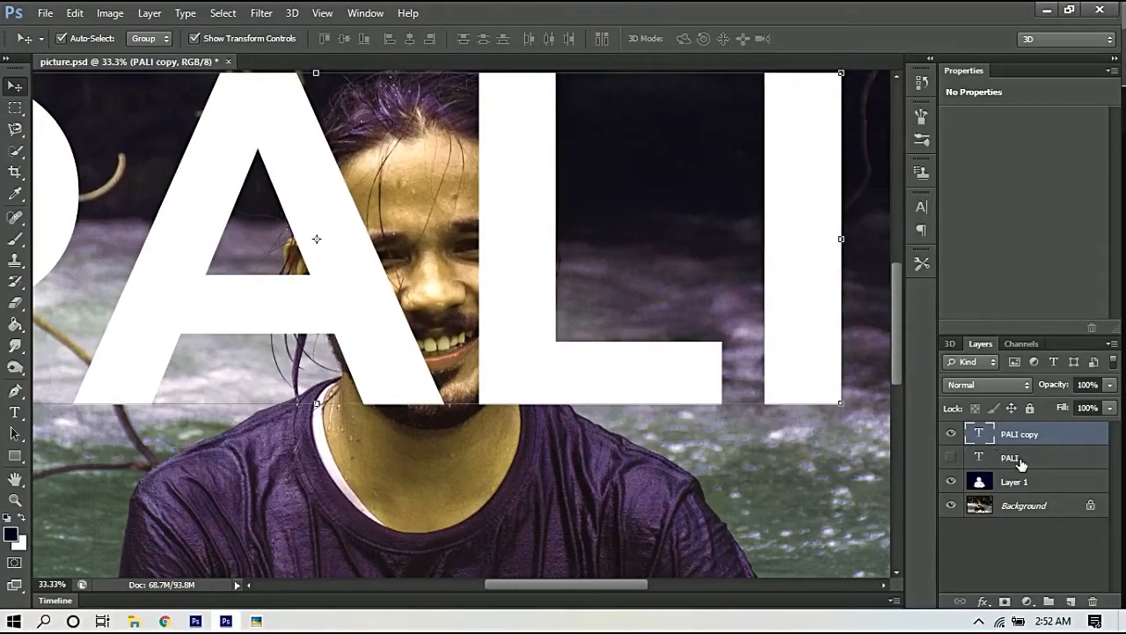
{"action": "right_click", "coordinate": [1029, 440]}
{"action": "left_click", "coordinate": [704, 230]}
Step: Move the hidden PALI text layer below Layer 1 in the layer stack
{"action": "mouse_move", "coordinate": [1012, 471]}
{"action": "left_mouse_down"}
{"action": "mouse_move", "coordinate": [1019, 500]}
{"action": "mouse_move", "coordinate": [1027, 475]}
{"action": "left_mouse_up"}
{"action": "left_click", "coordinate": [1023, 440]}
{"action": "left_click", "coordinate": [1056, 506]}
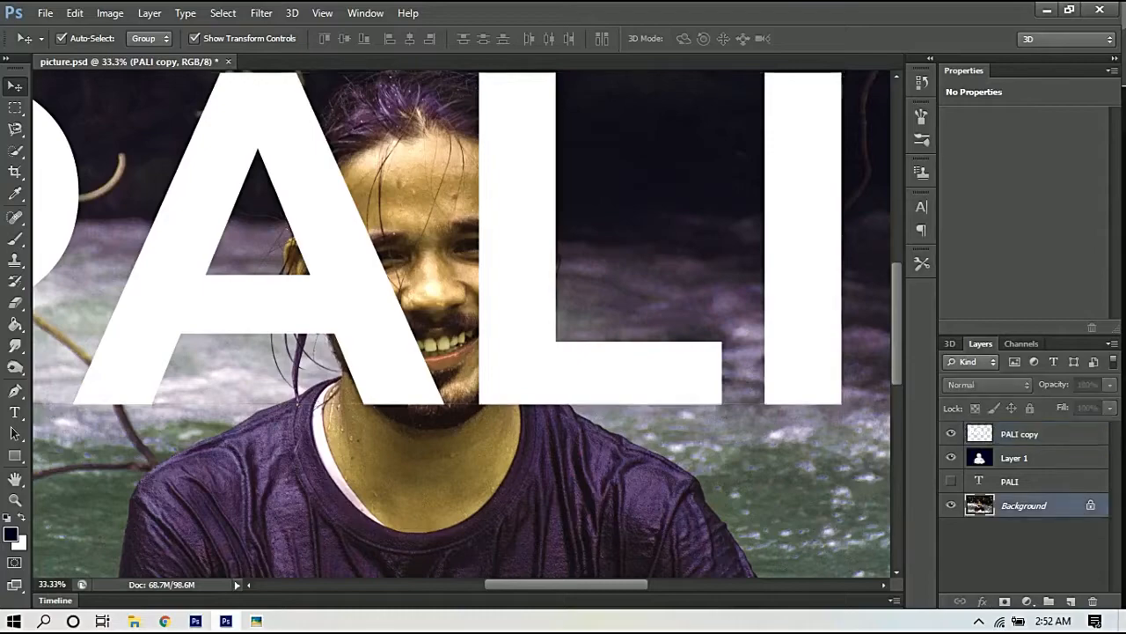
Step: Set the PALI copy layer's opacity to 41%
{"action": "left_click", "coordinate": [1031, 440]}
{"action": "left_click", "coordinate": [1109, 386]}
{"action": "left_click", "coordinate": [1061, 402]}
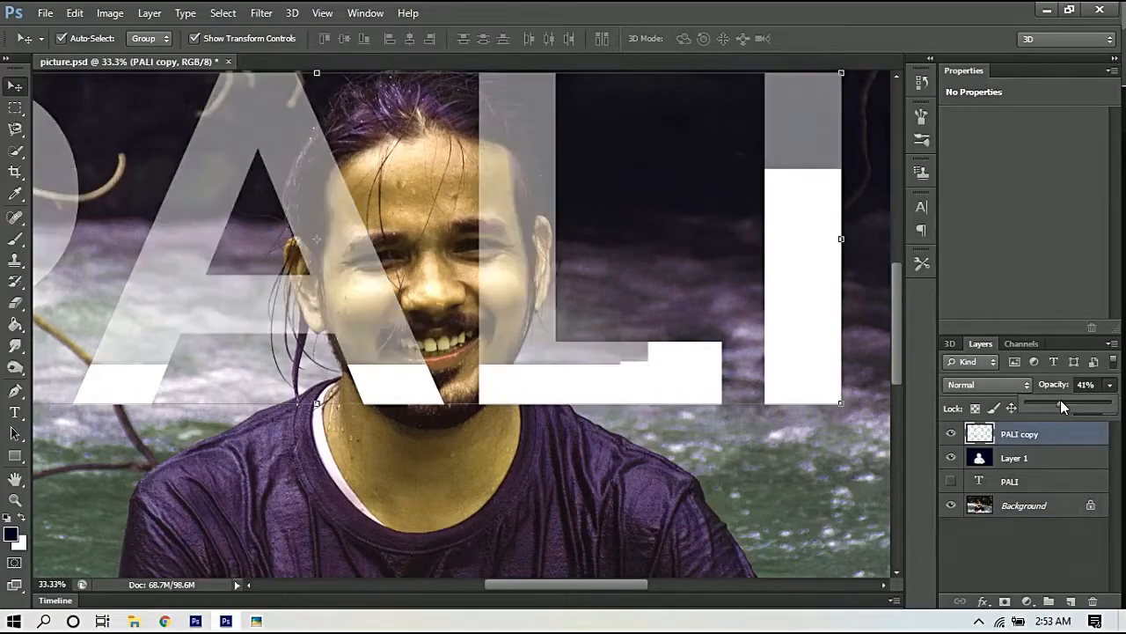
Step: Select the man's face, neck and side hair on the Background layer with the Quick Selection tool
{"action": "left_click", "coordinate": [1067, 505]}
{"action": "right_click", "coordinate": [18, 157]}
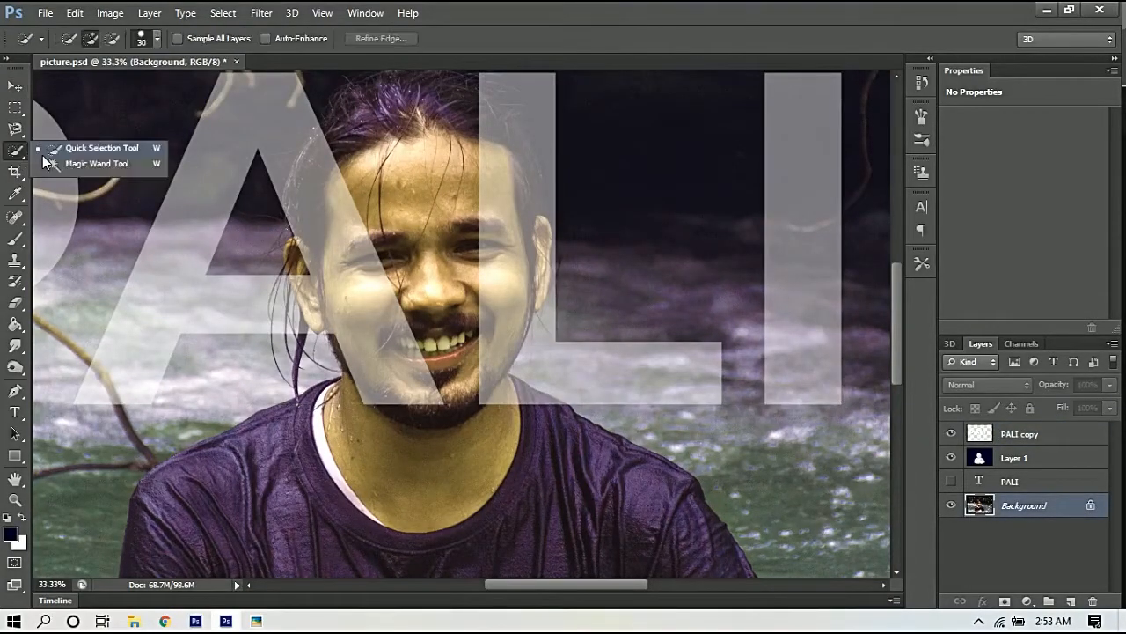
{"action": "left_click", "coordinate": [83, 149]}
{"action": "mouse_move", "coordinate": [452, 214]}
{"action": "left_mouse_down"}
{"action": "mouse_move", "coordinate": [350, 294]}
{"action": "mouse_move", "coordinate": [311, 298]}
{"action": "mouse_move", "coordinate": [432, 412]}
{"action": "mouse_move", "coordinate": [398, 198]}
{"action": "mouse_move", "coordinate": [341, 192]}
{"action": "mouse_move", "coordinate": [332, 134]}
{"action": "mouse_move", "coordinate": [503, 171]}
{"action": "mouse_move", "coordinate": [544, 244]}
{"action": "left_mouse_up"}
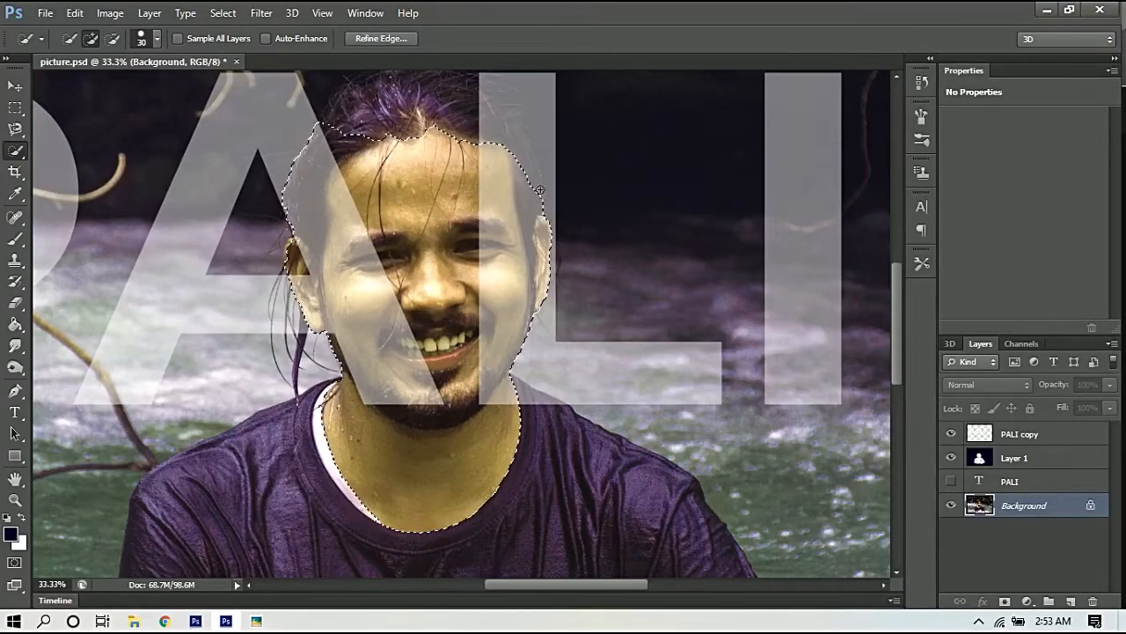
{"action": "left_click", "coordinate": [530, 171]}
{"action": "left_click", "coordinate": [506, 127]}
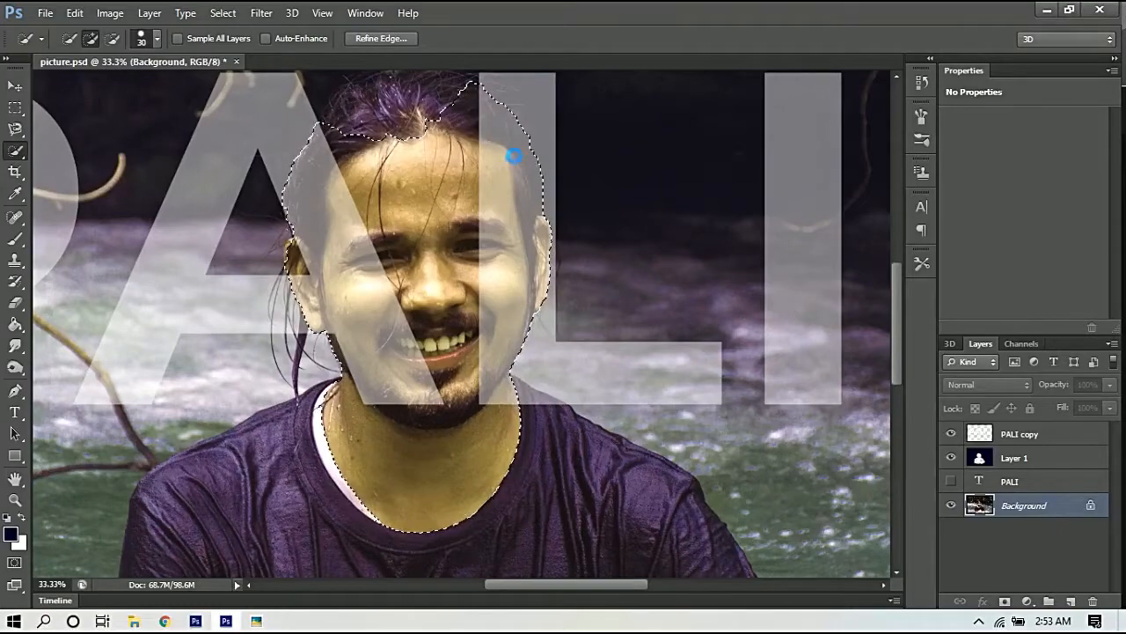
{"action": "scroll", "coordinate": [513, 155], "scroll_direction": "up", "scroll_amount": 1}
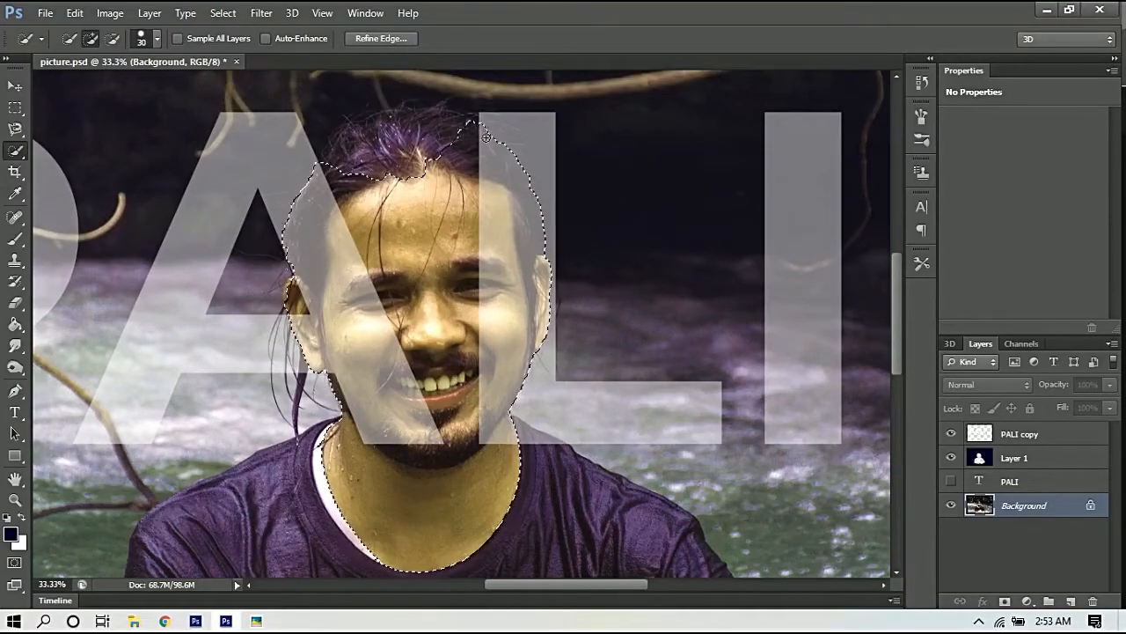
Step: Erase the PALI copy lettering inside the head selection and deselect
{"action": "left_click", "coordinate": [1019, 433]}
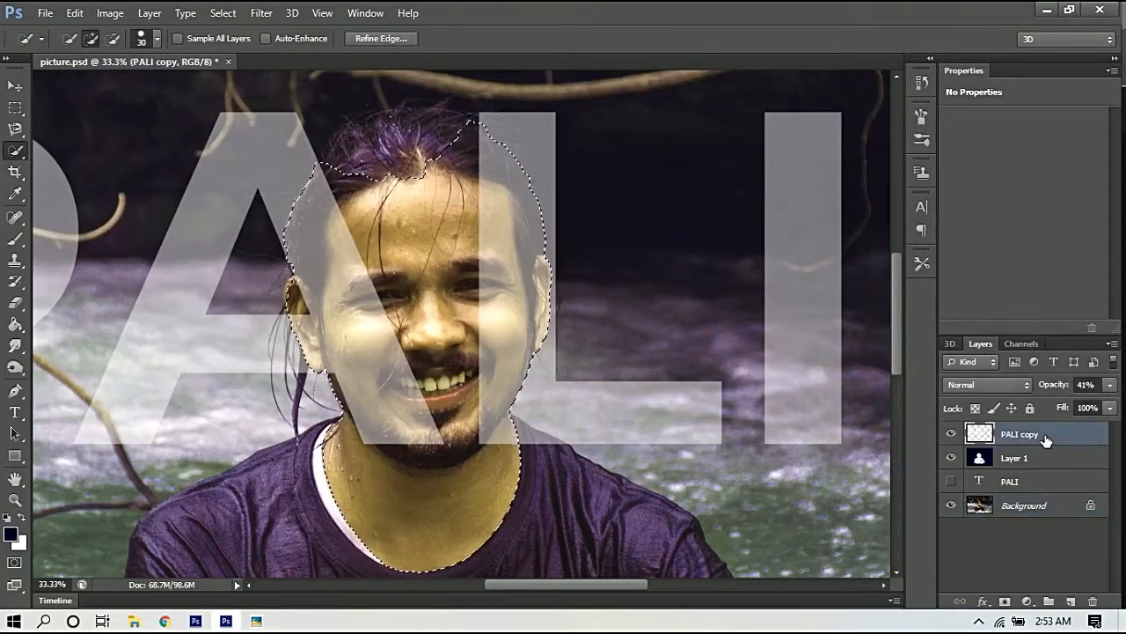
{"action": "key", "text": "Delete"}
{"action": "right_click", "coordinate": [476, 147]}
{"action": "left_click", "coordinate": [528, 176]}
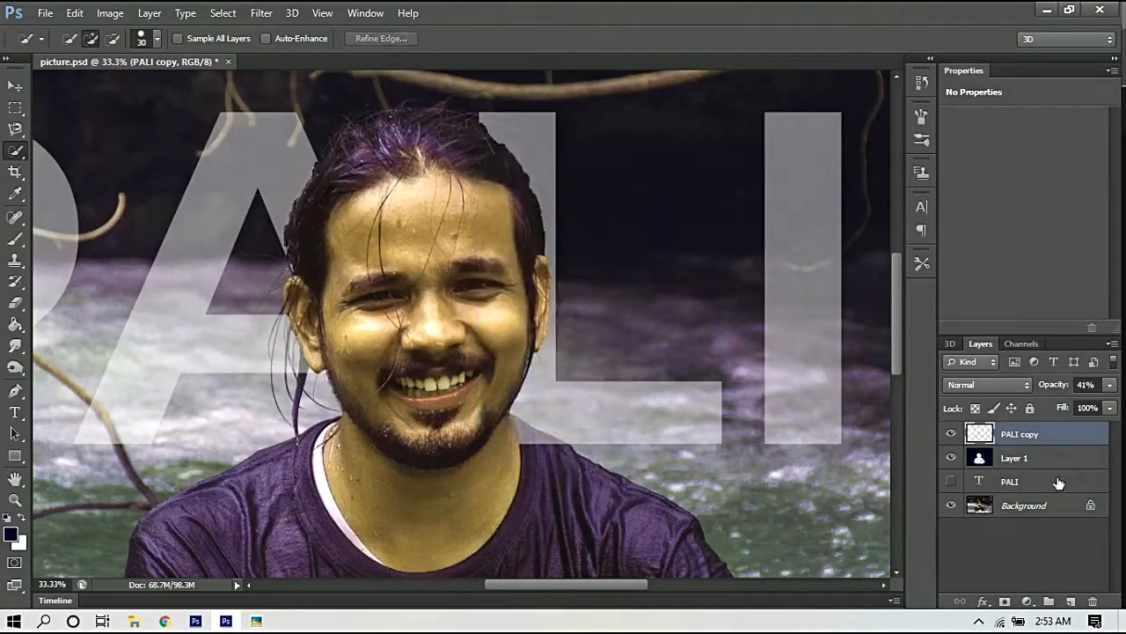
Step: Set the PALI copy layer's opacity to 100% and inspect the cut-out around the head
{"action": "left_click_drag", "start_coordinate": [1111, 388], "coordinate": [1114, 402]}
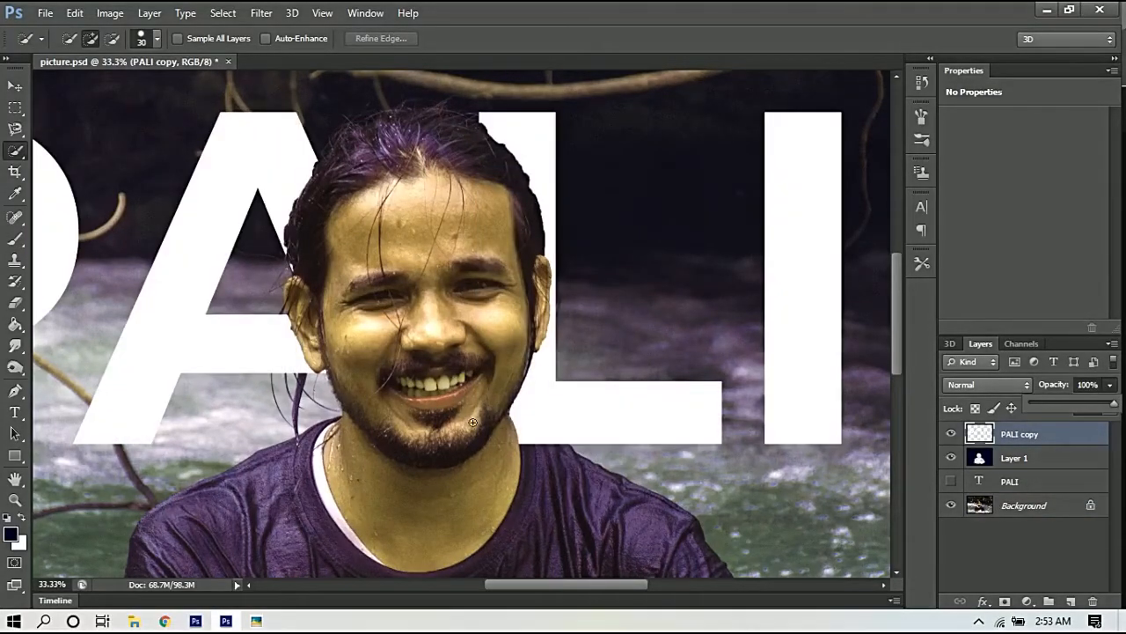
{"action": "key", "text": "ctrl+minus"}
{"action": "key", "text": "ctrl+minus"}
{"action": "key", "text": "ctrl+minus"}
{"action": "key", "text": "ctrl+minus"}
{"action": "key", "text": "ctrl+plus"}
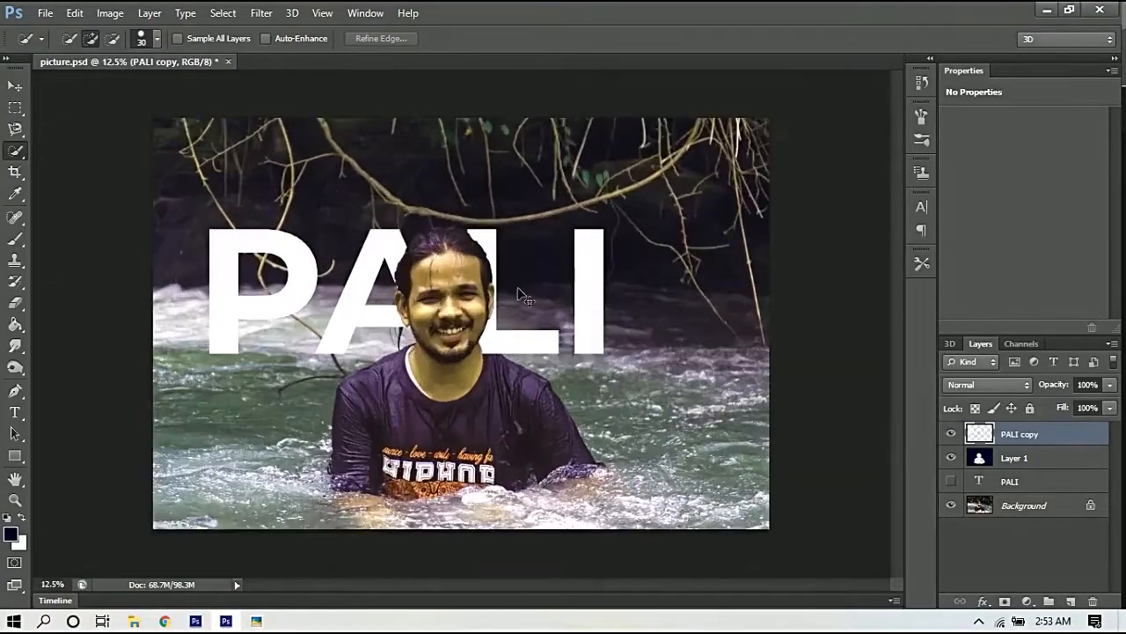
{"action": "key", "text": "ctrl+plus"}
{"action": "key", "text": "ctrl+plus"}
{"action": "key", "text": "ctrl+plus"}
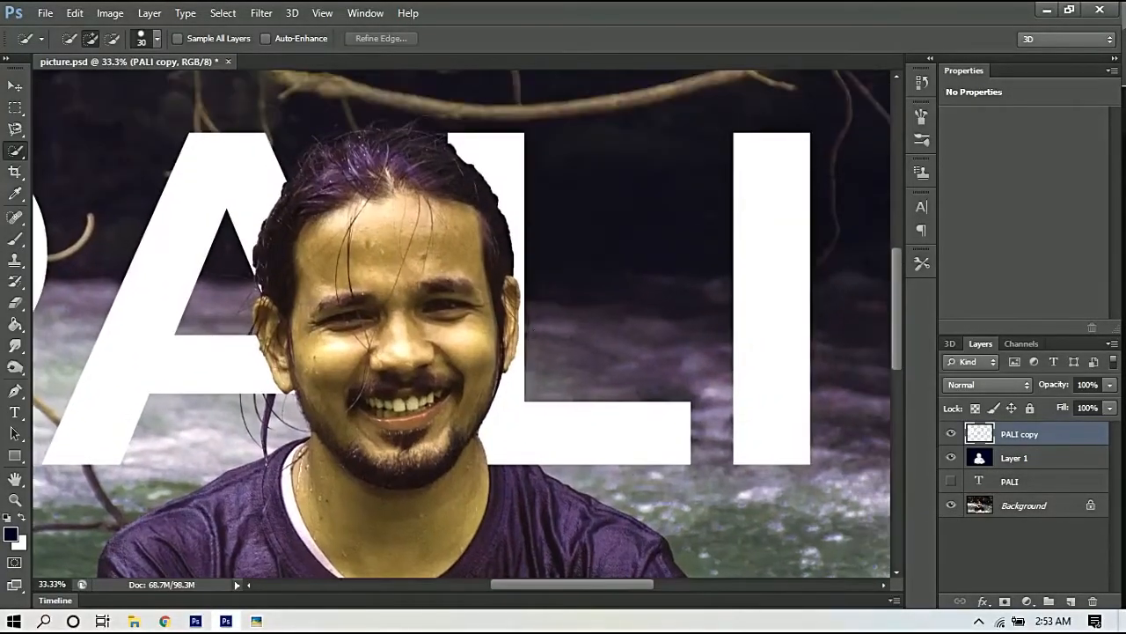
Step: Undo the opacity change, the deselection and the erased lettering, back to the active head selection
{"action": "key", "text": "ctrl+alt+z"}
{"action": "key", "text": "ctrl+alt+z"}
{"action": "key", "text": "ctrl+alt+z"}
{"action": "key", "text": "ctrl+alt+z"}
{"action": "key", "text": "ctrl+alt+z"}
{"action": "key", "text": "ctrl+alt+z"}
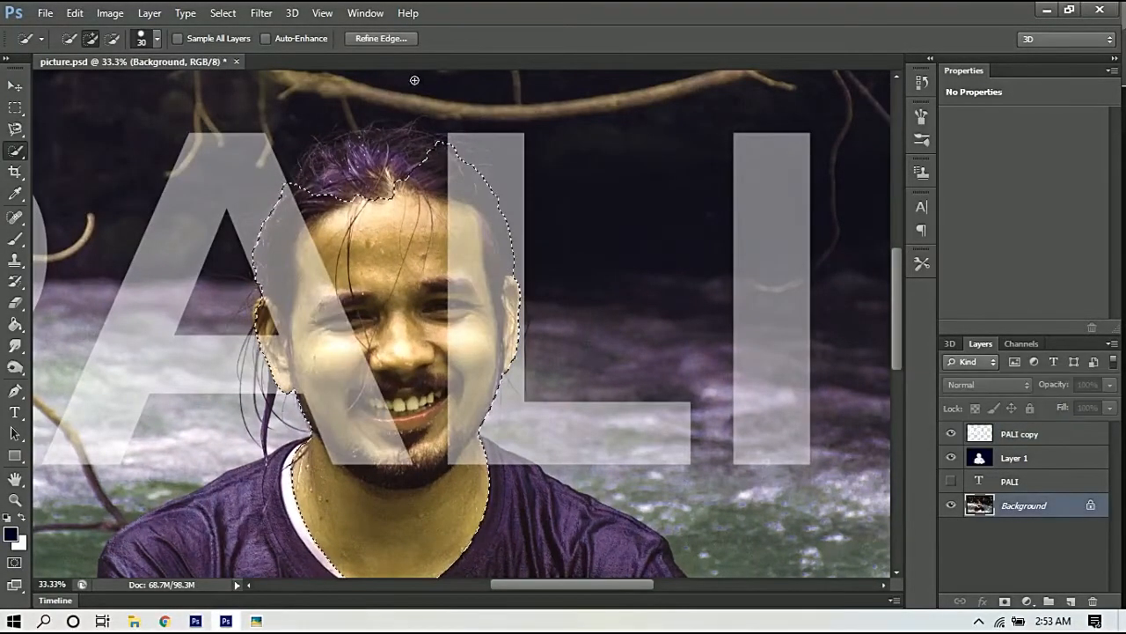
Step: Refine the head selection's edge with Smooth 100, erase the PALI copy lettering inside it and deselect
{"action": "key", "text": "ctrl+alt+r"}
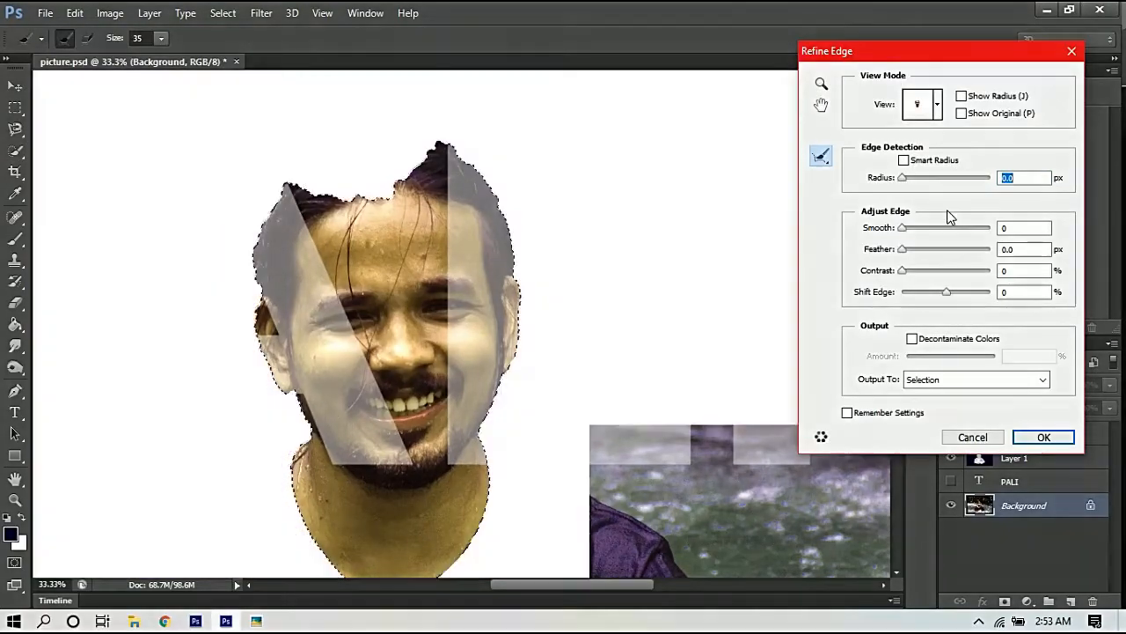
{"action": "left_click", "coordinate": [944, 228]}
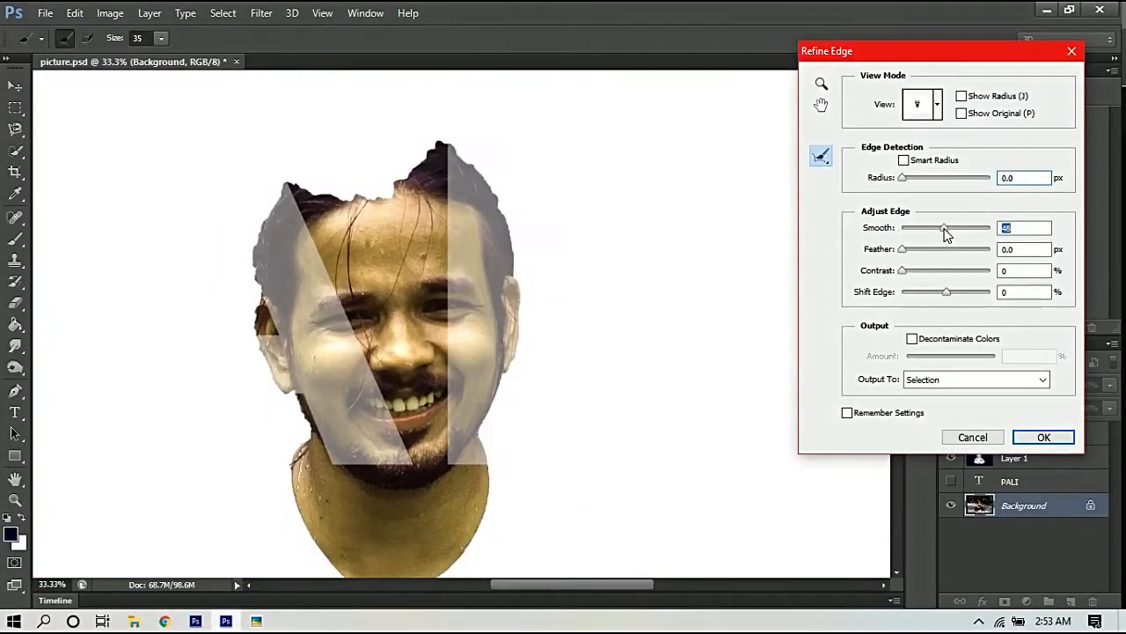
{"action": "left_click_drag", "start_coordinate": [967, 229], "coordinate": [990, 228]}
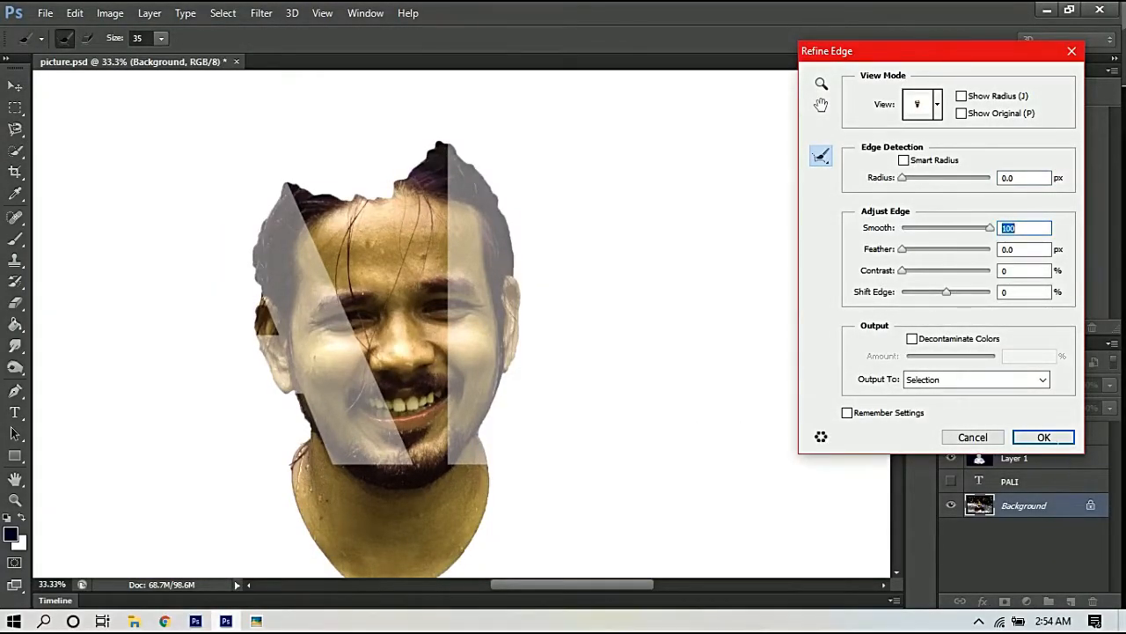
{"action": "key", "text": "Return"}
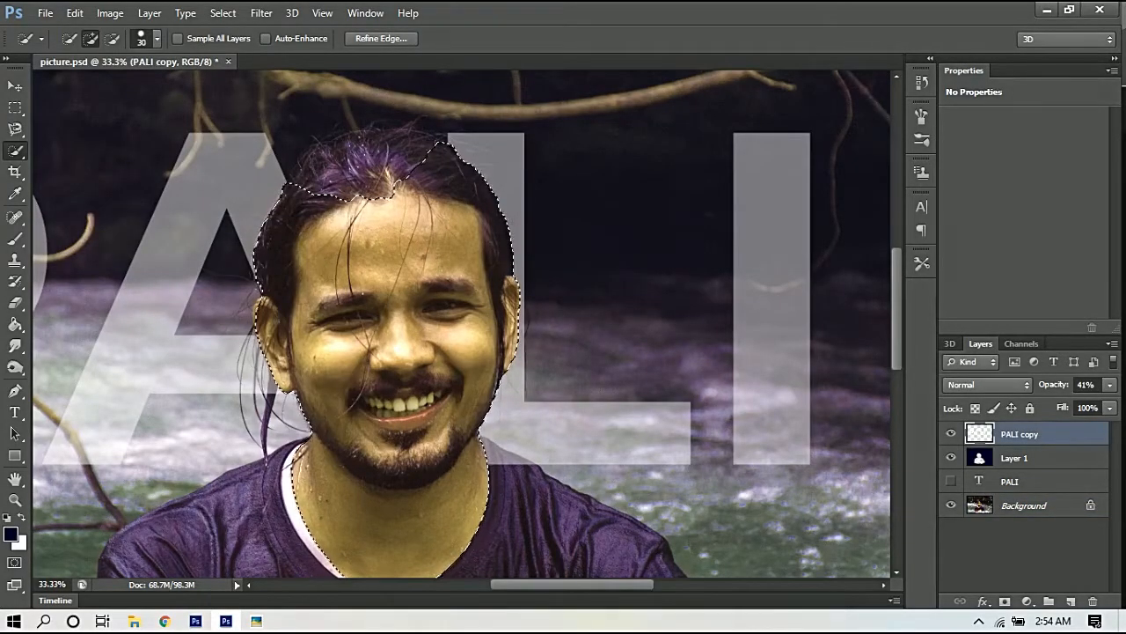
{"action": "key", "text": "ctrl+d"}
Step: Select the branch section crossing the bowl of the letter P with the Quick Selection tool
{"action": "left_click_drag", "start_coordinate": [554, 393], "coordinate": [827, 417]}
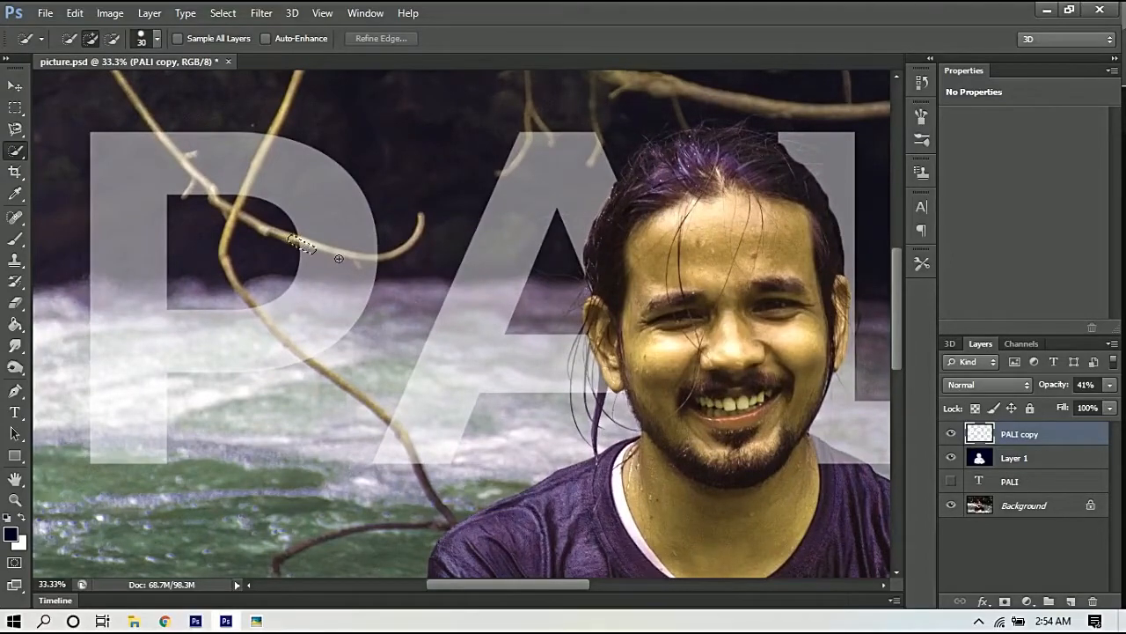
{"action": "left_click_drag", "start_coordinate": [387, 262], "coordinate": [386, 262]}
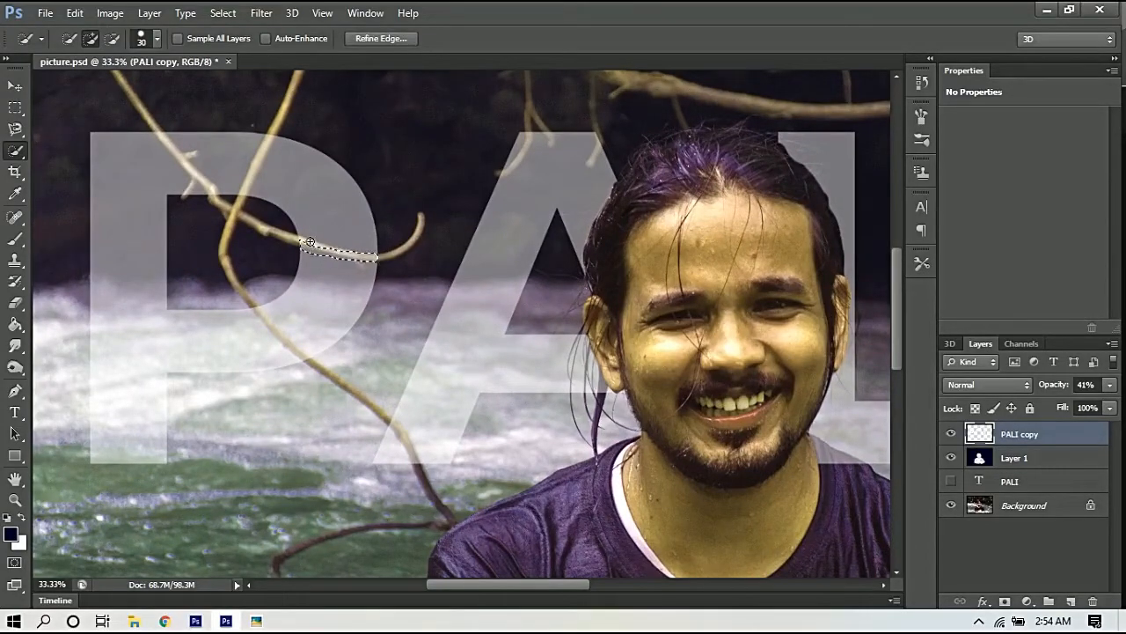
{"action": "key", "text": "ctrl+plus"}
{"action": "key", "text": "ctrl+plus"}
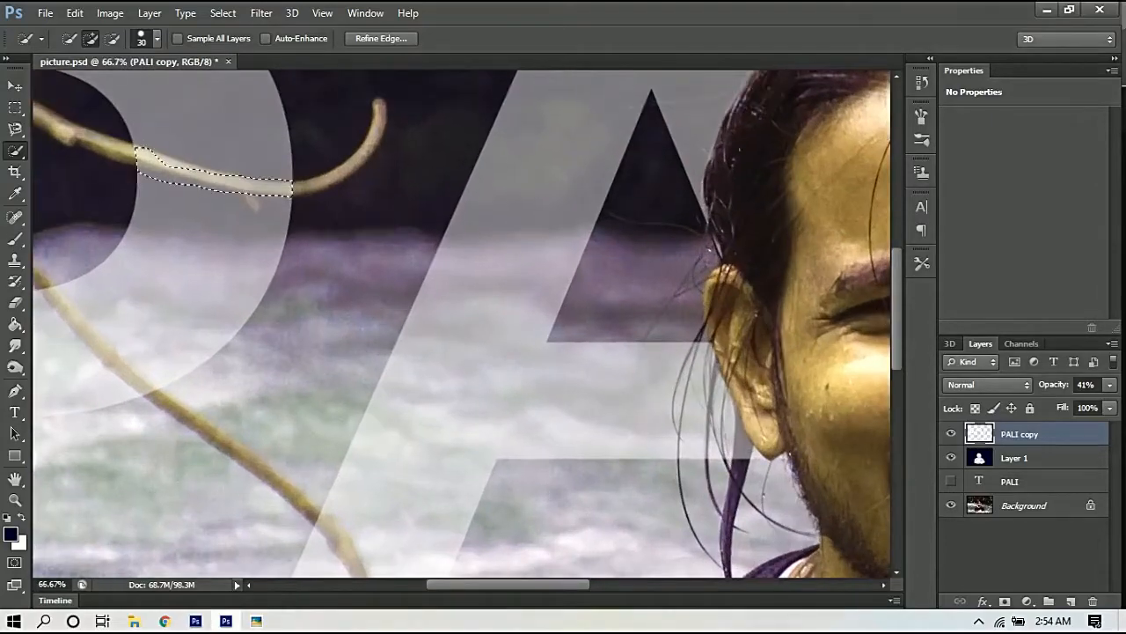
{"action": "mouse_move", "coordinate": [181, 175]}
{"action": "left_mouse_down"}
{"action": "mouse_move", "coordinate": [294, 230]}
{"action": "mouse_move", "coordinate": [412, 247]}
{"action": "mouse_move", "coordinate": [314, 239]}
{"action": "mouse_move", "coordinate": [274, 217]}
{"action": "left_mouse_up"}
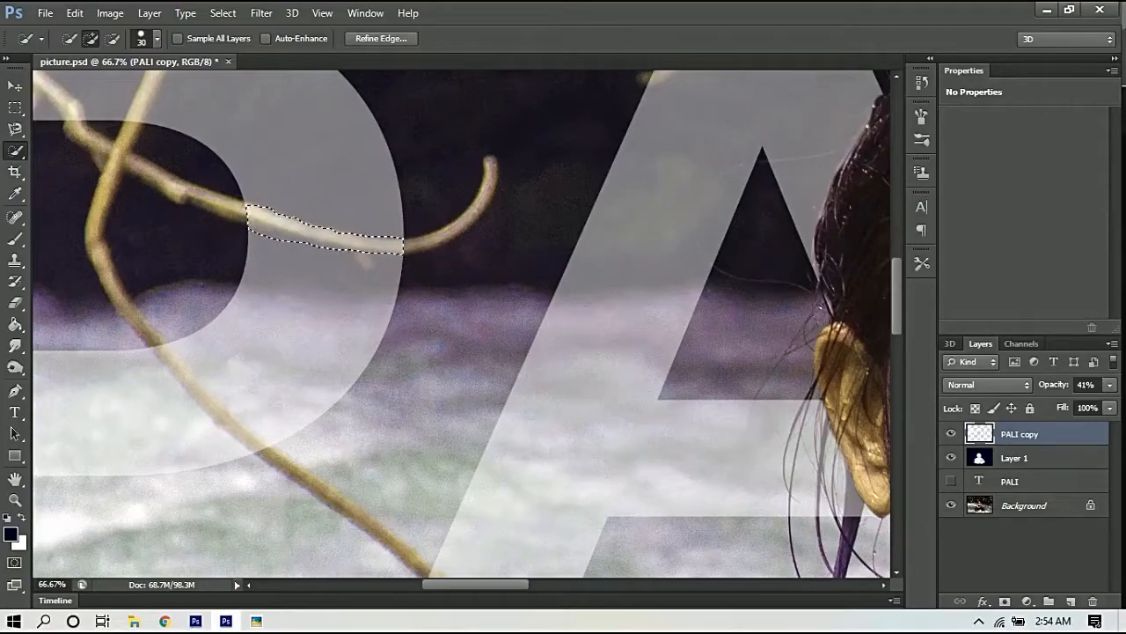
Step: Try erasing the P's lettering over the selected branch and deselecting, and undo both changes
{"action": "key", "text": "Delete"}
{"action": "key", "text": "ctrl+d"}
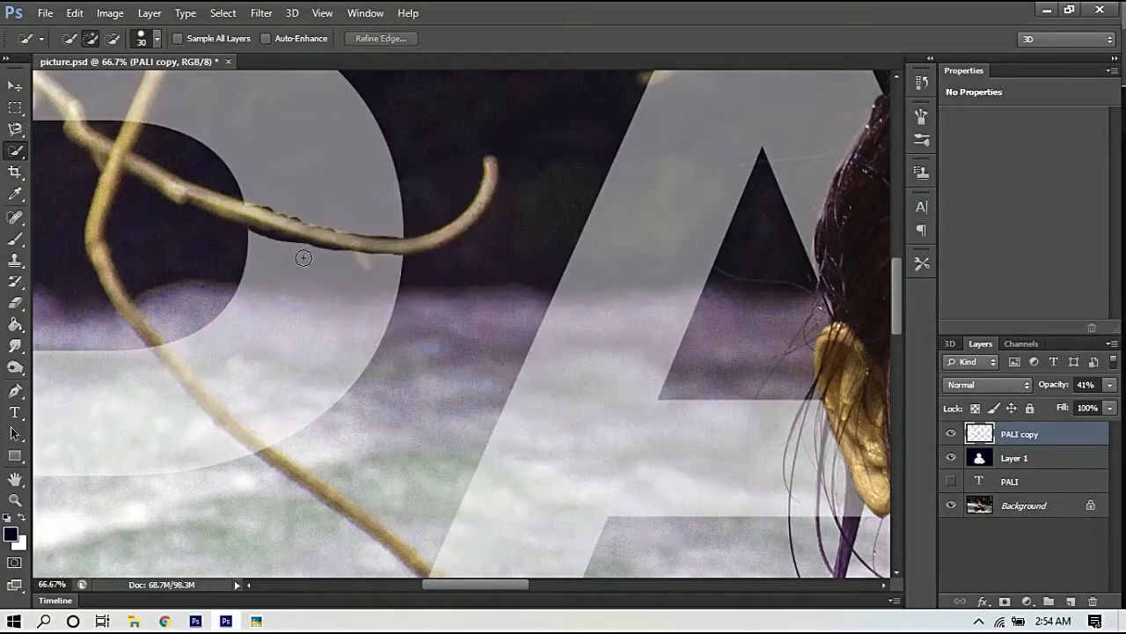
{"action": "key", "text": "ctrl+alt+z"}
{"action": "key", "text": "ctrl+alt+z"}
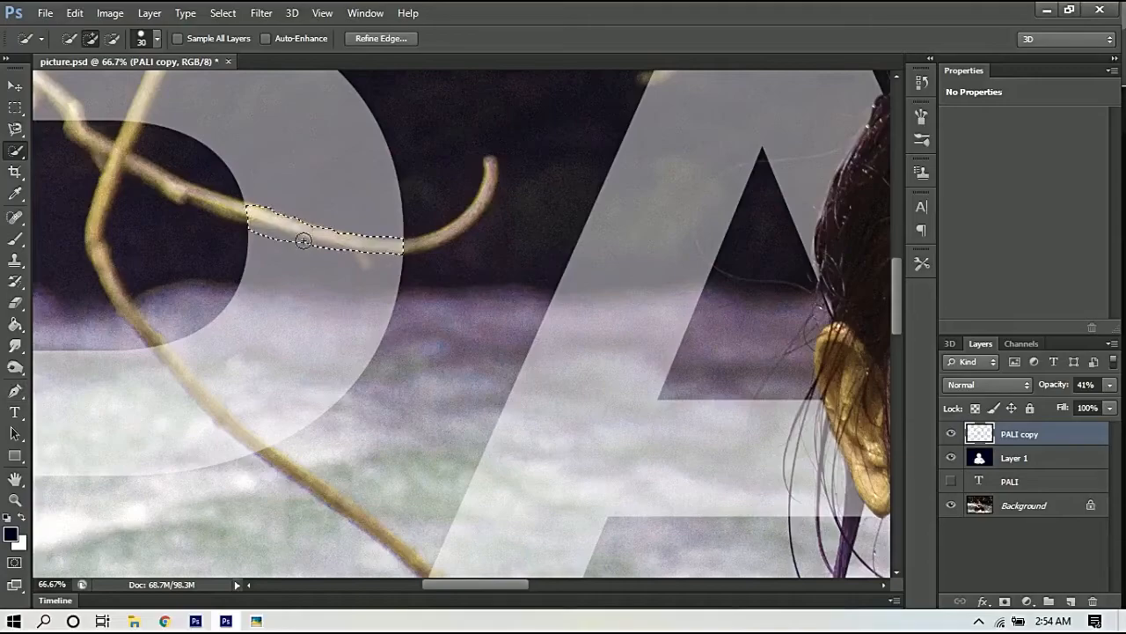
Step: Erase the P's lettering over the branch crossing its bowl, replacing the current selection with one made from a Pen path
{"action": "right_click", "coordinate": [279, 125]}
{"action": "left_click", "coordinate": [323, 134]}
{"action": "key", "text": "p"}
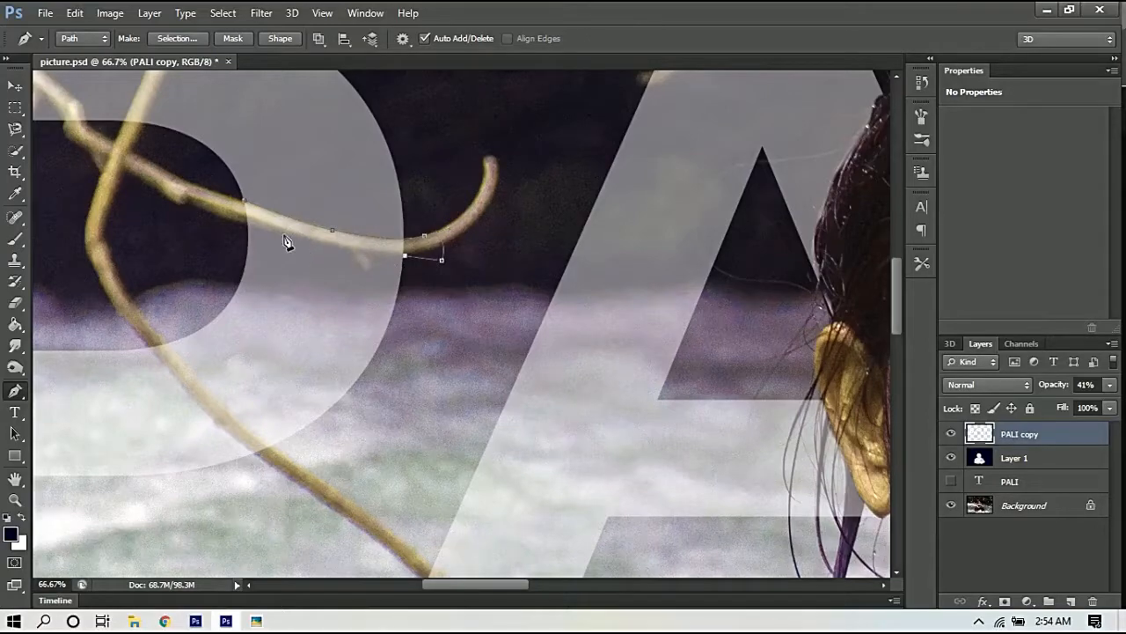
{"action": "left_click_drag", "start_coordinate": [182, 207], "coordinate": [234, 222]}
{"action": "right_click", "coordinate": [238, 201]}
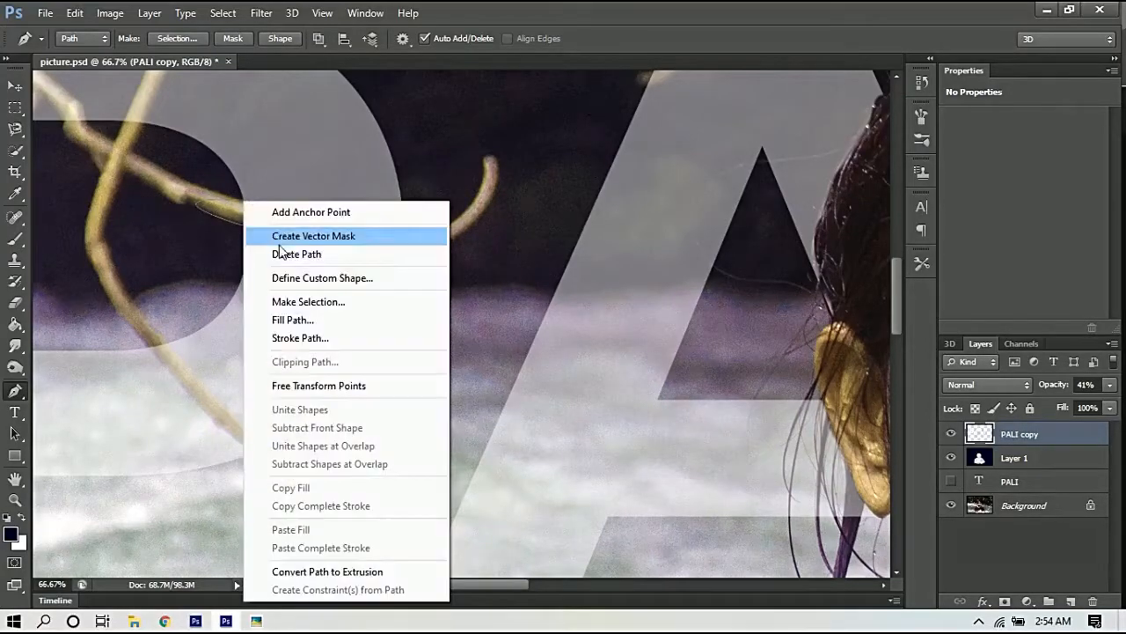
{"action": "left_click", "coordinate": [322, 301]}
{"action": "key", "text": "Return"}
{"action": "key", "text": "m"}
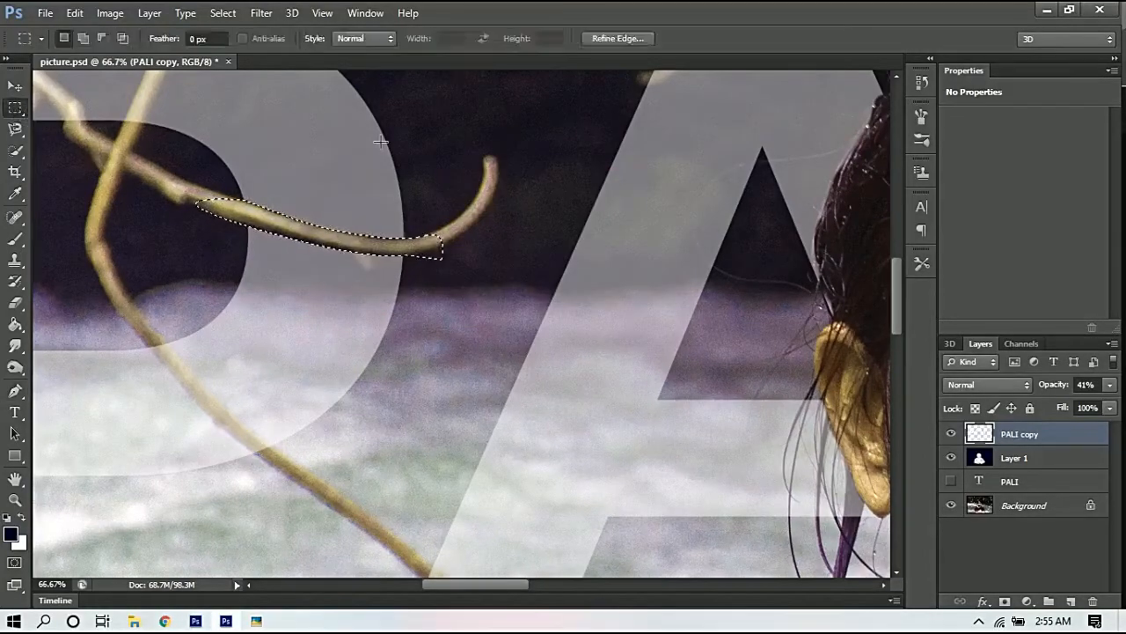
Step: Trace the steep branch across the P's upper curve with the Pen tool, erase the lettering inside that outline and deselect
{"action": "left_click_drag", "start_coordinate": [398, 162], "coordinate": [657, 373]}
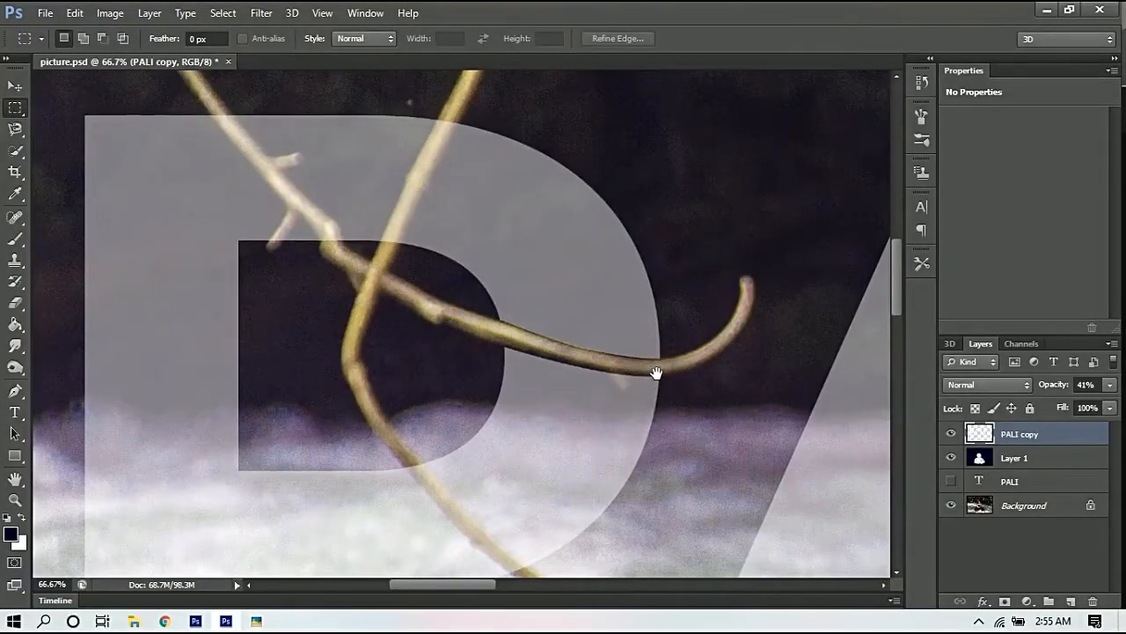
{"action": "left_click", "coordinate": [17, 392]}
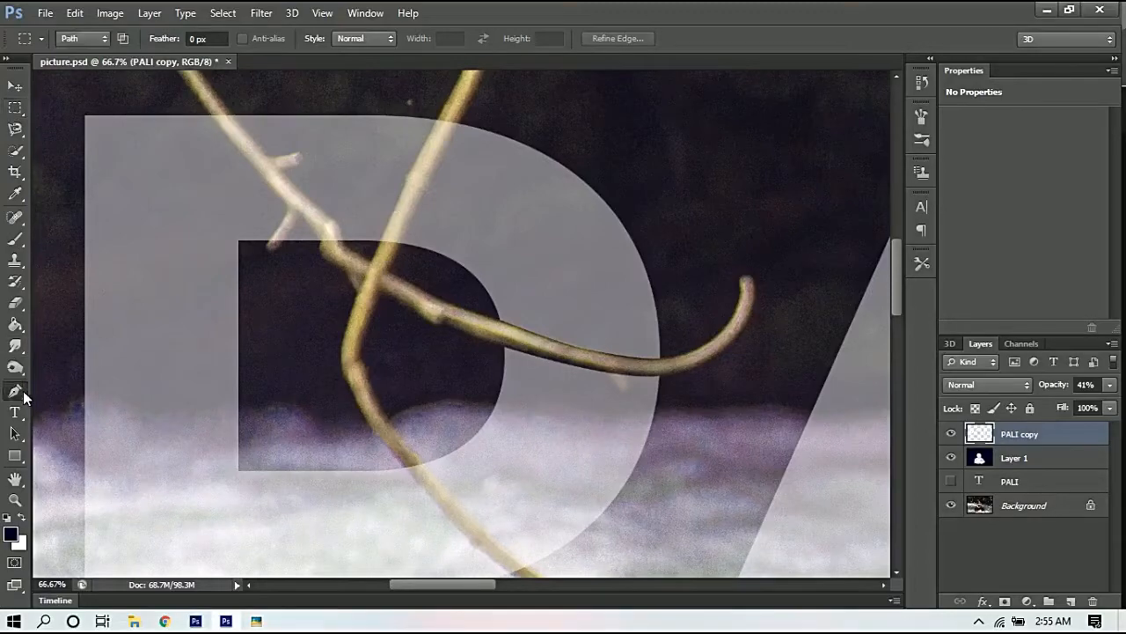
{"action": "left_click", "coordinate": [403, 258]}
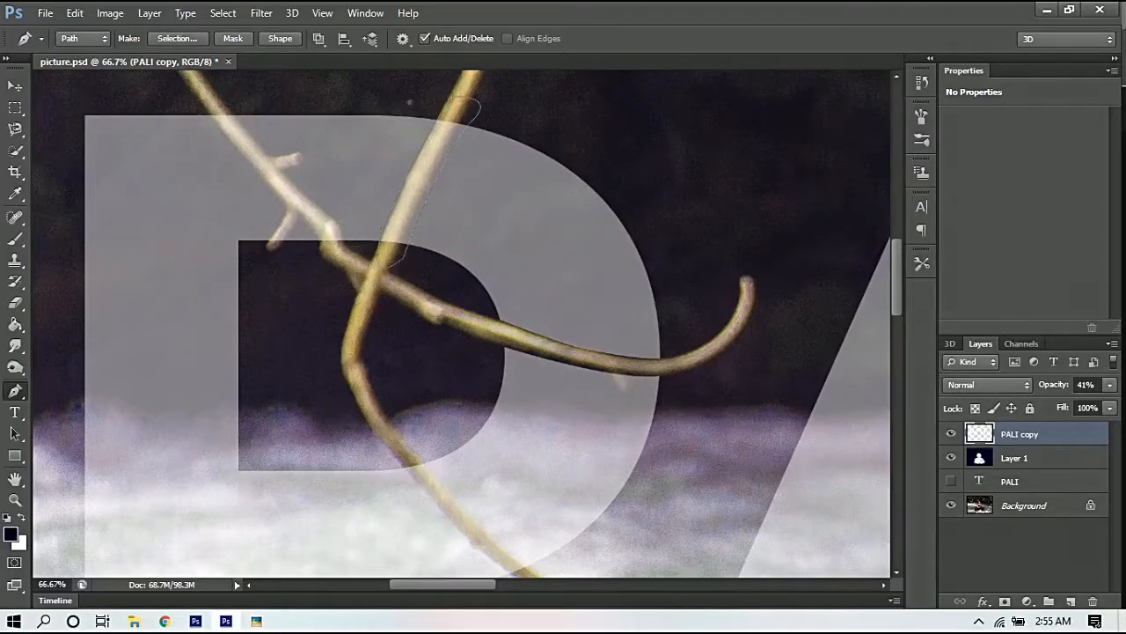
{"action": "right_click", "coordinate": [403, 209]}
{"action": "left_click", "coordinate": [447, 307]}
{"action": "left_click", "coordinate": [648, 176]}
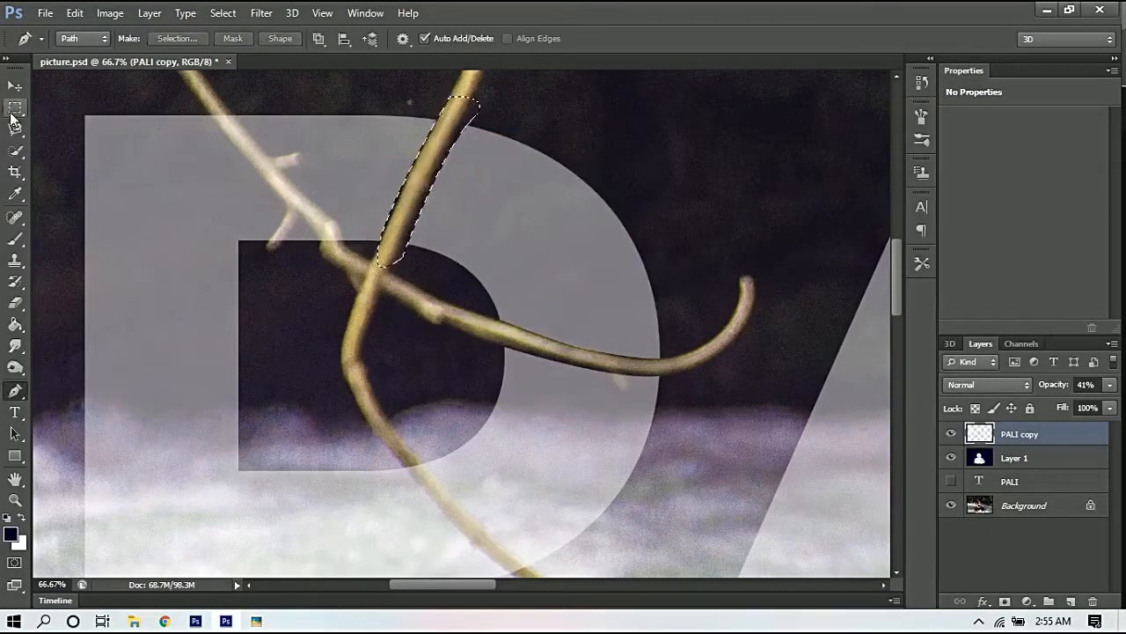
{"action": "left_click", "coordinate": [13, 112]}
{"action": "right_click", "coordinate": [439, 137]}
{"action": "left_click", "coordinate": [468, 148]}
Step: Set the PALI copy layer's opacity to 100%
{"action": "scroll", "coordinate": [462, 144], "scroll_direction": "down", "scroll_amount": 4}
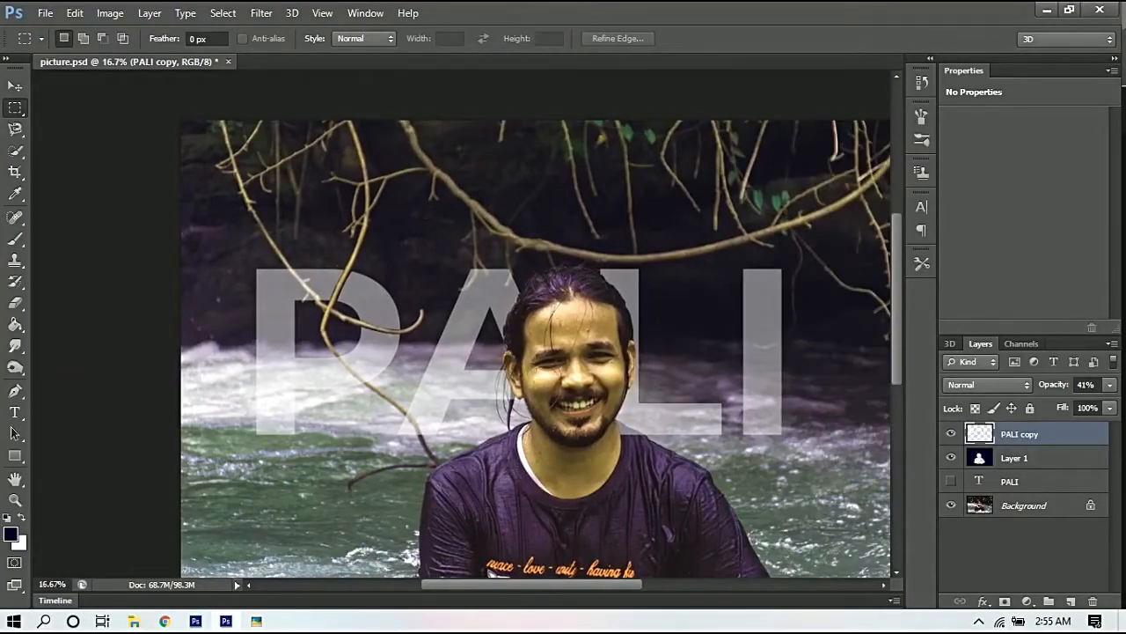
{"action": "left_click", "coordinate": [1110, 384]}
{"action": "left_click_drag", "start_coordinate": [1064, 403], "coordinate": [1114, 403]}
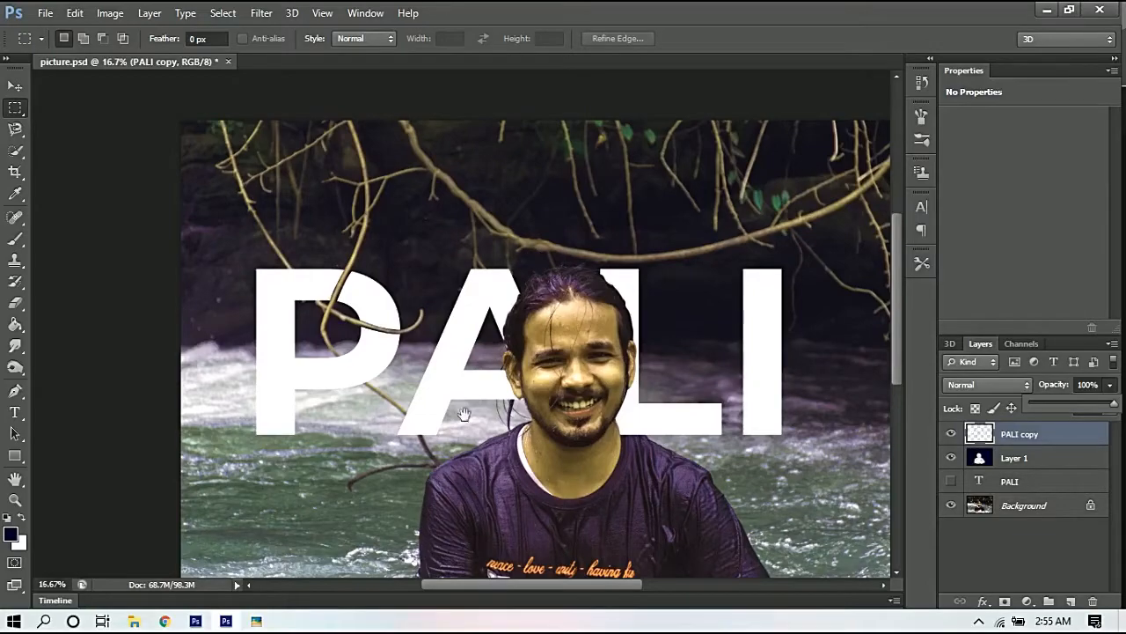
Step: Create a new layer above PALI copy and set the Brush to size 50 with 26% flow
{"action": "scroll", "coordinate": [464, 414], "scroll_direction": "up", "scroll_amount": 3}
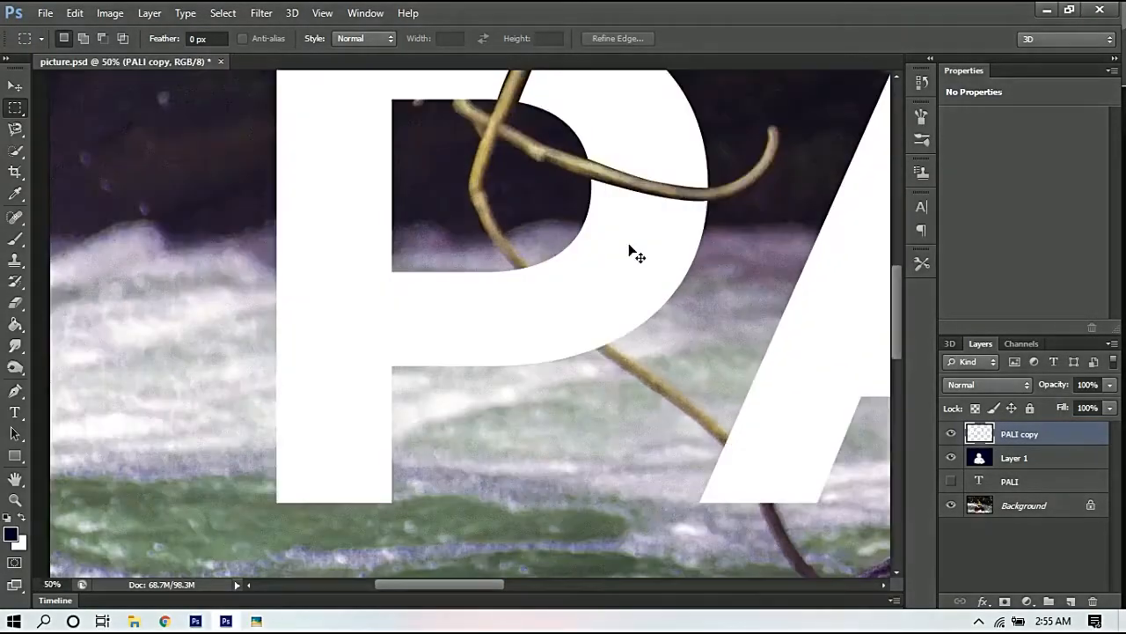
{"action": "left_click_drag", "start_coordinate": [642, 220], "coordinate": [518, 320]}
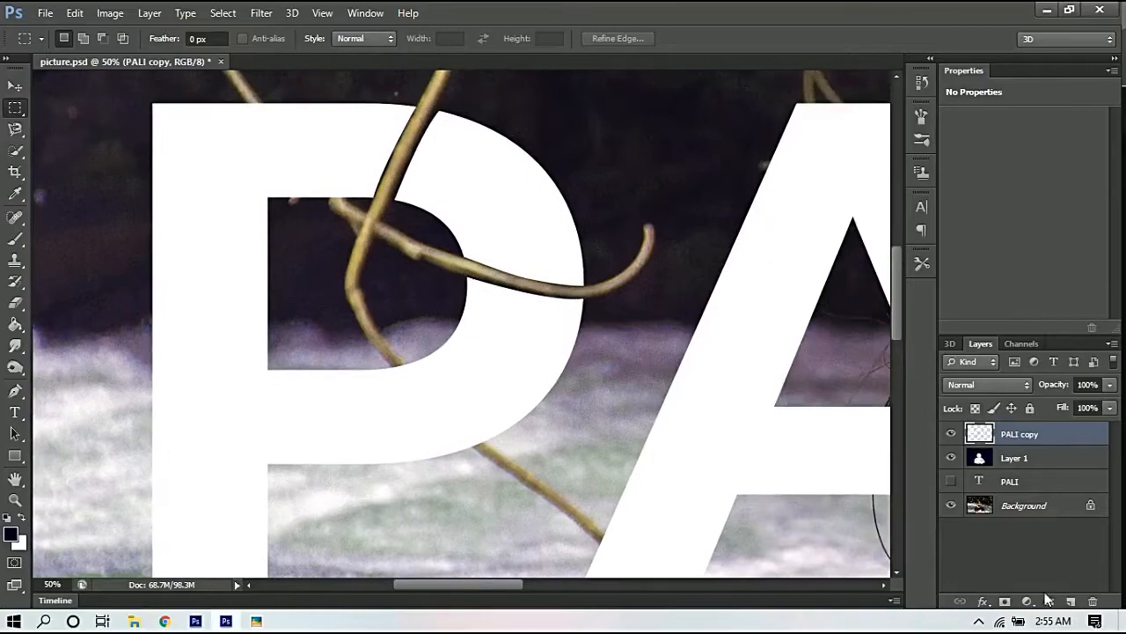
{"action": "left_click", "coordinate": [1062, 601]}
{"action": "key", "text": "b"}
{"action": "left_click", "coordinate": [442, 40]}
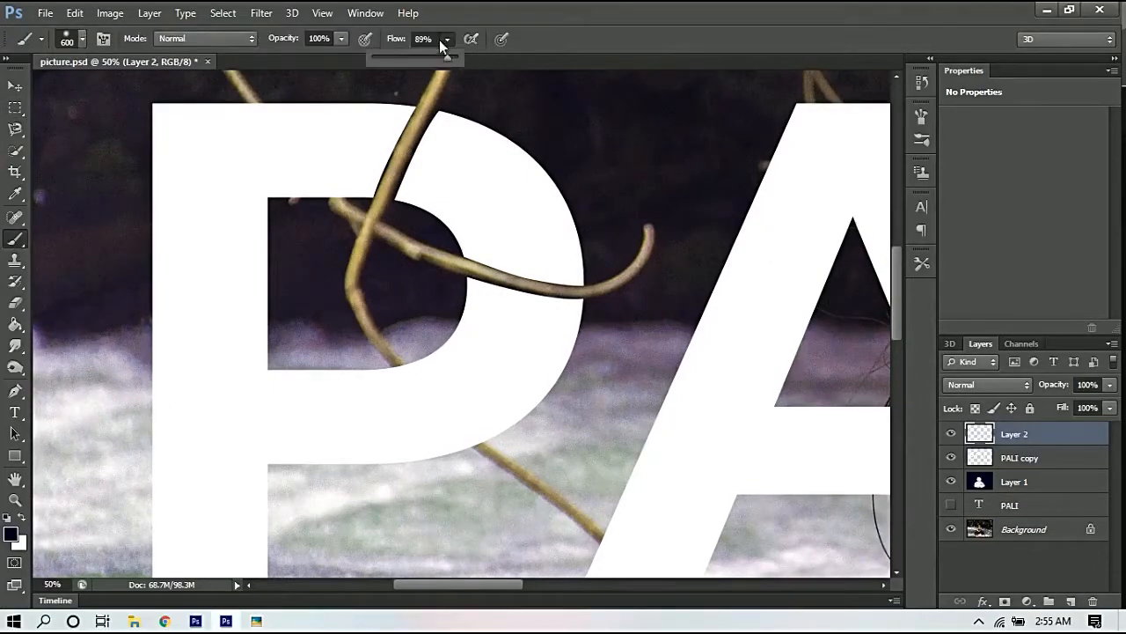
{"action": "left_click", "coordinate": [580, 314]}
{"action": "key", "text": "bracketleft"}
{"action": "key", "text": "bracketleft"}
{"action": "key", "text": "bracketleft"}
{"action": "key", "text": "bracketleft"}
{"action": "key", "text": "bracketleft"}
{"action": "key", "text": "bracketleft"}
{"action": "key", "text": "bracketleft"}
{"action": "key", "text": "bracketleft"}
{"action": "key", "text": "bracketleft"}
{"action": "key", "text": "bracketleft"}
{"action": "key", "text": "bracketleft"}
{"action": "key", "text": "bracketleft"}
{"action": "key", "text": "bracketleft"}
{"action": "key", "text": "bracketleft"}
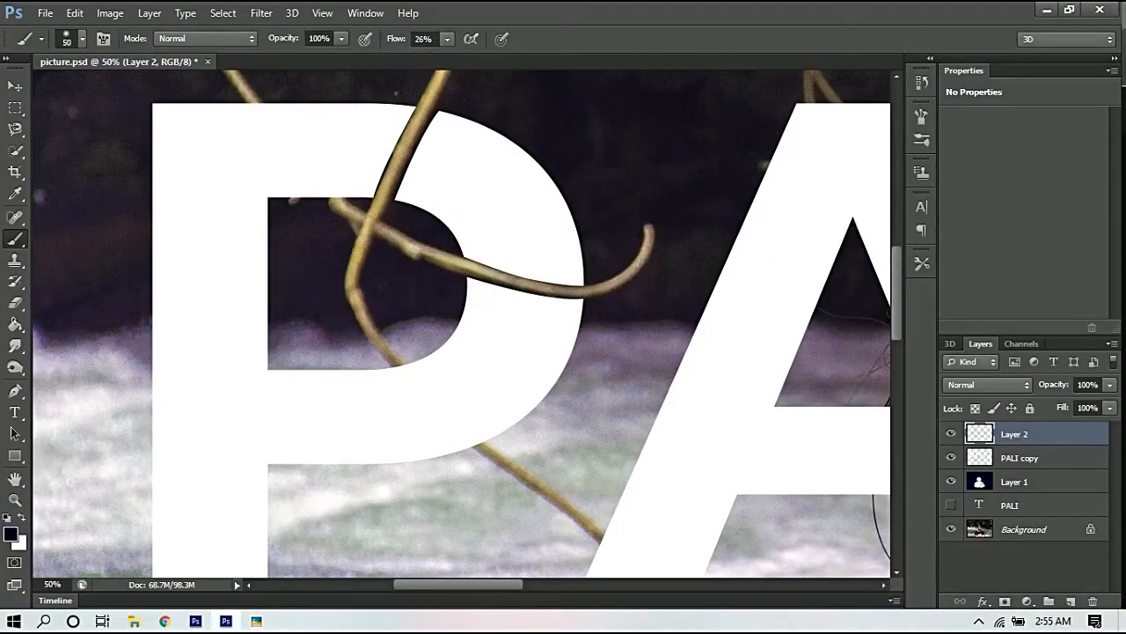
Step: Paint soft dark shadow strokes on the P alongside its two uncovered branches, redoing the first stroke slightly lower
{"action": "left_click", "coordinate": [445, 286], "text": "alt"}
{"action": "left_click_drag", "start_coordinate": [469, 287], "coordinate": [604, 320]}
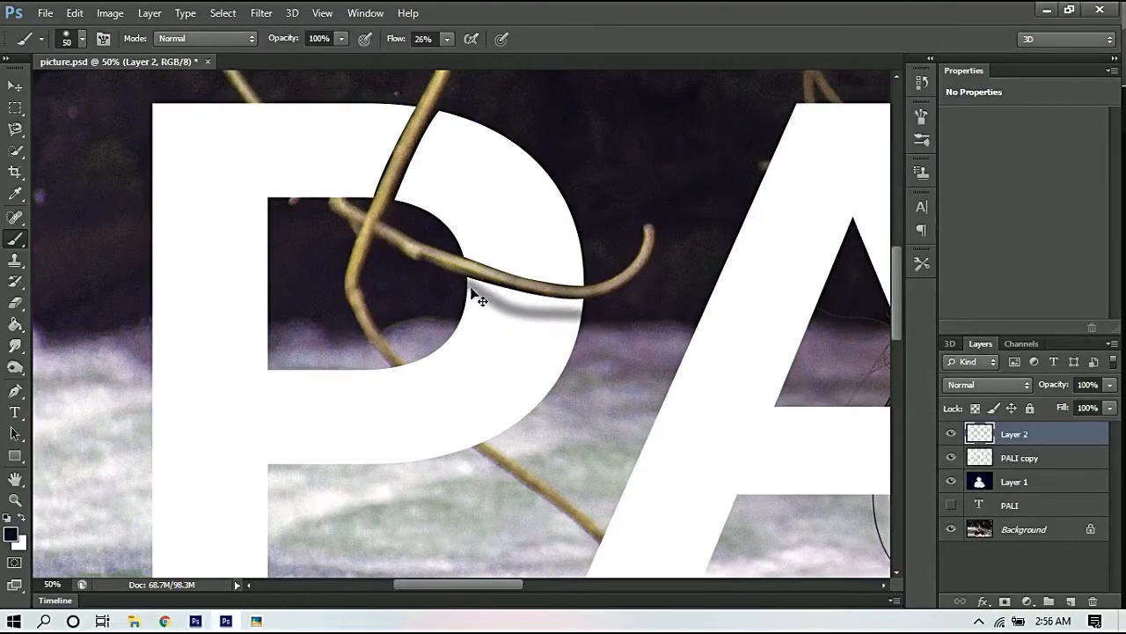
{"action": "key", "text": "ctrl+z"}
{"action": "left_click_drag", "start_coordinate": [468, 290], "coordinate": [621, 331]}
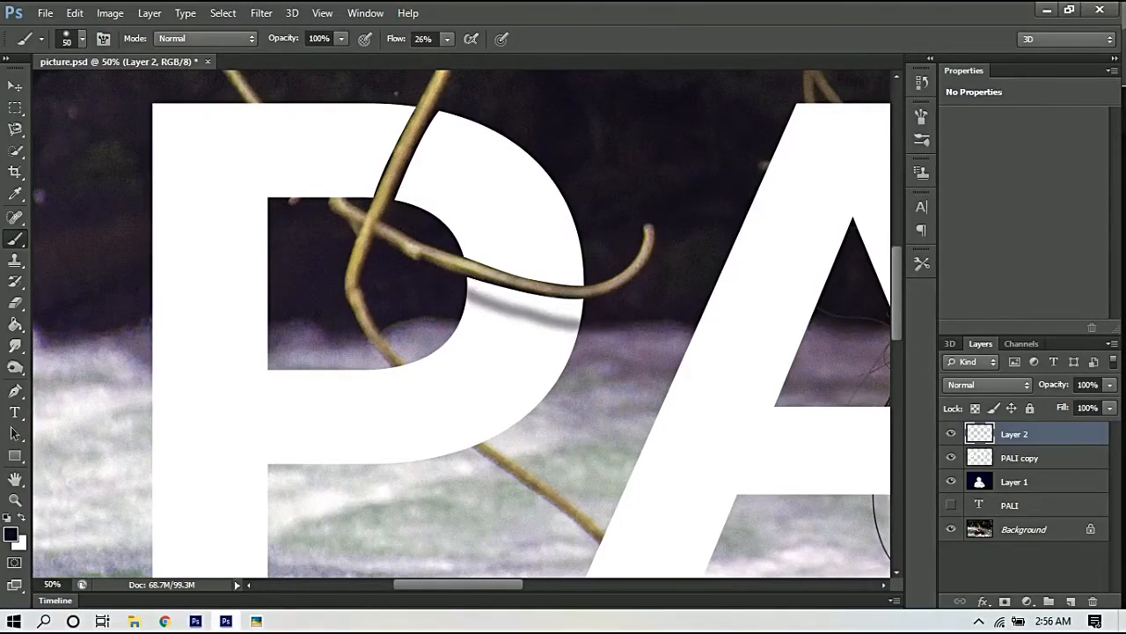
{"action": "left_click_drag", "start_coordinate": [487, 137], "coordinate": [414, 207]}
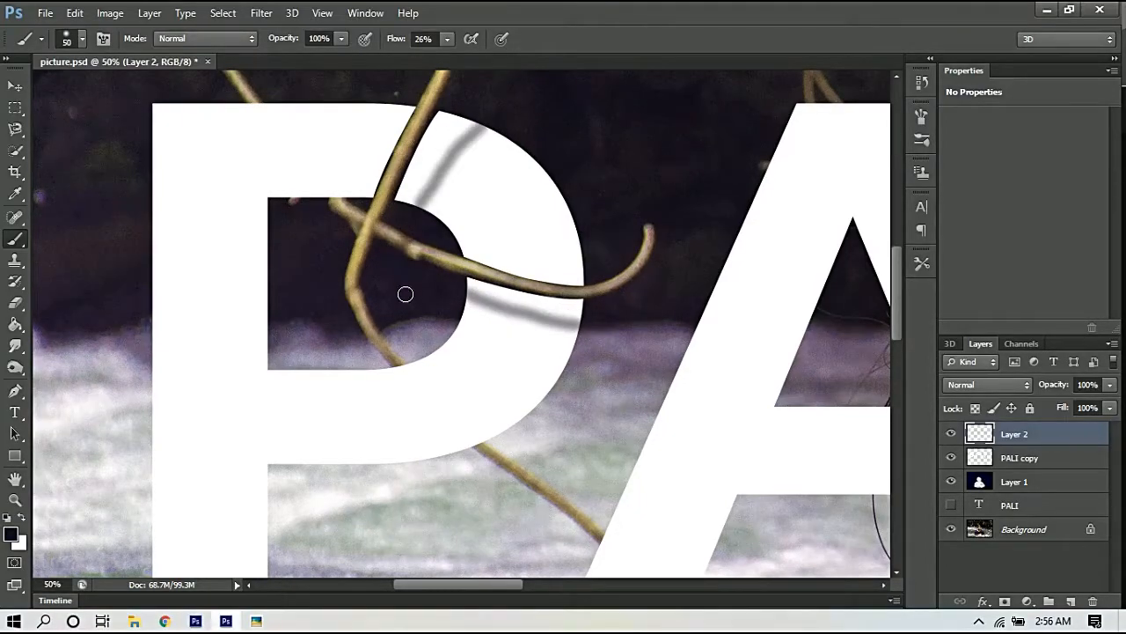
Step: Soften the P's branch shadows with a Gaussian Blur and set their layer's opacity to 40%
{"action": "left_click", "coordinate": [15, 302]}
{"action": "left_click", "coordinate": [261, 12]}
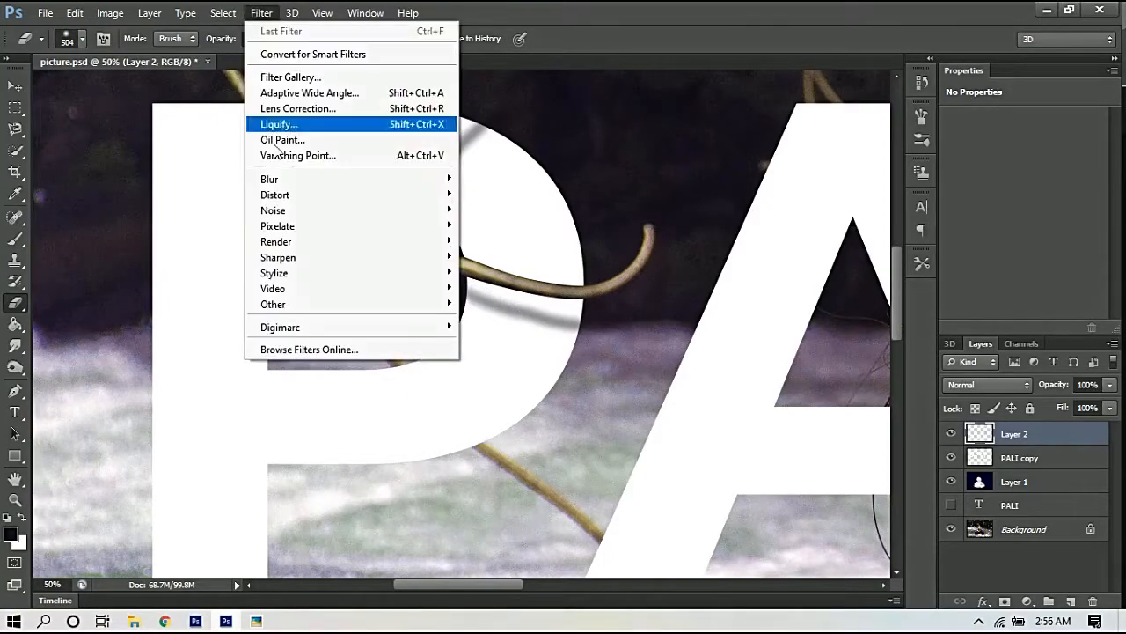
{"action": "mouse_move", "coordinate": [302, 182]}
{"action": "left_click", "coordinate": [598, 288]}
{"action": "left_click_drag", "start_coordinate": [722, 355], "coordinate": [688, 357]}
{"action": "left_click", "coordinate": [850, 138]}
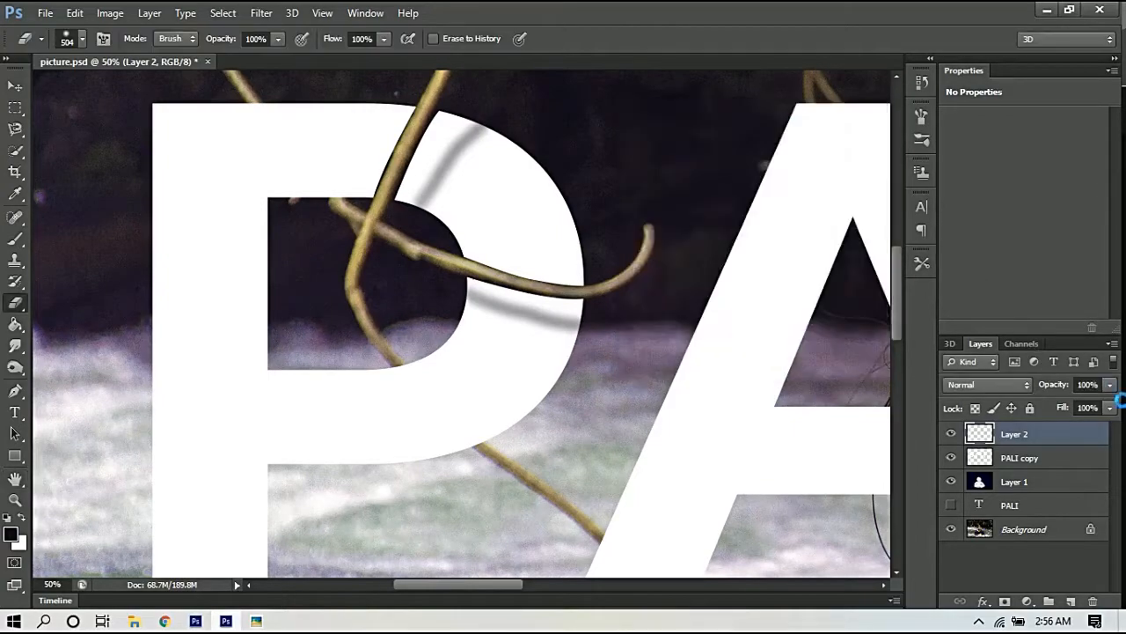
{"action": "left_click_drag", "start_coordinate": [1110, 384], "coordinate": [1059, 408]}
{"action": "left_click", "coordinate": [15, 106]}
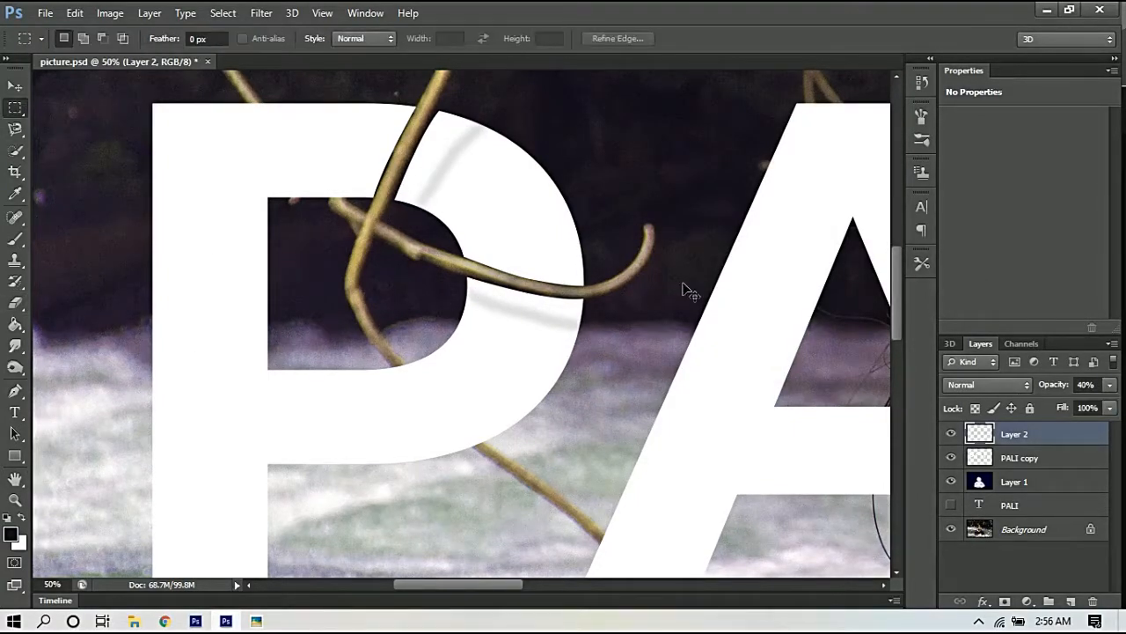
Step: Try deleting the P's shadow layer to compare the whole picture without it, and undo the deletion
{"action": "key", "text": "ctrl+minus"}
{"action": "key", "text": "ctrl+minus"}
{"action": "key", "text": "ctrl+minus"}
{"action": "key", "text": "ctrl+minus"}
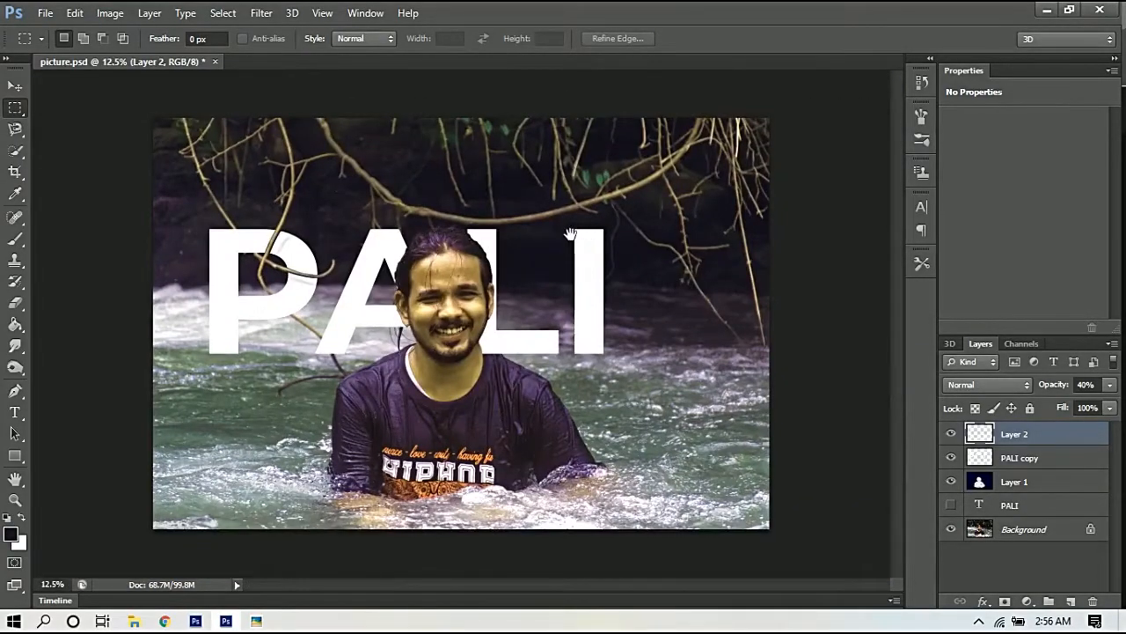
{"action": "key", "text": "Delete"}
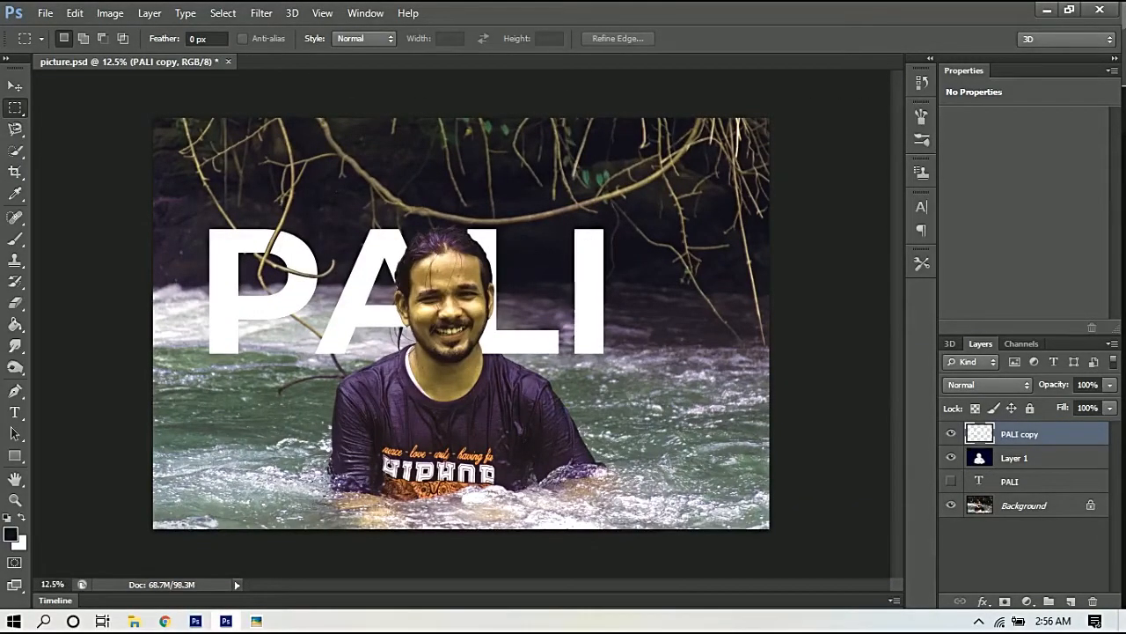
{"action": "key", "text": "ctrl+z"}
Step: Create another layer and brush the long overhanging branch's curved shadow across the upper parts of the L and I
{"action": "key", "text": "ctrl+plus"}
{"action": "key", "text": "ctrl+plus"}
{"action": "left_click_drag", "start_coordinate": [530, 253], "coordinate": [404, 425]}
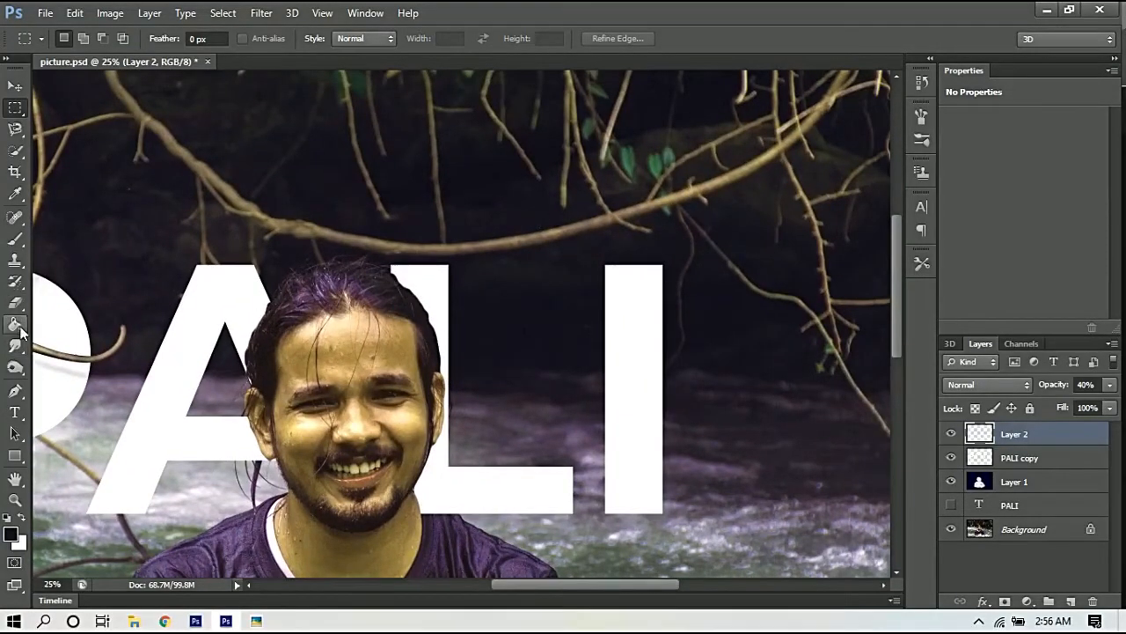
{"action": "left_click", "coordinate": [15, 238]}
{"action": "left_click", "coordinate": [1071, 601]}
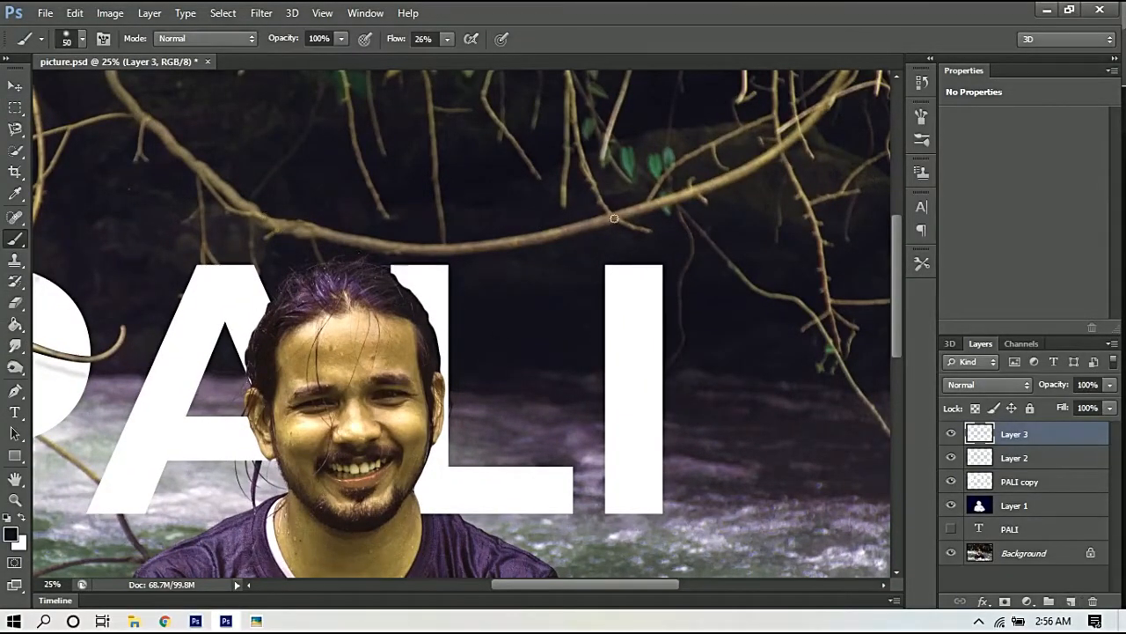
{"action": "left_click_drag", "start_coordinate": [262, 268], "coordinate": [506, 319]}
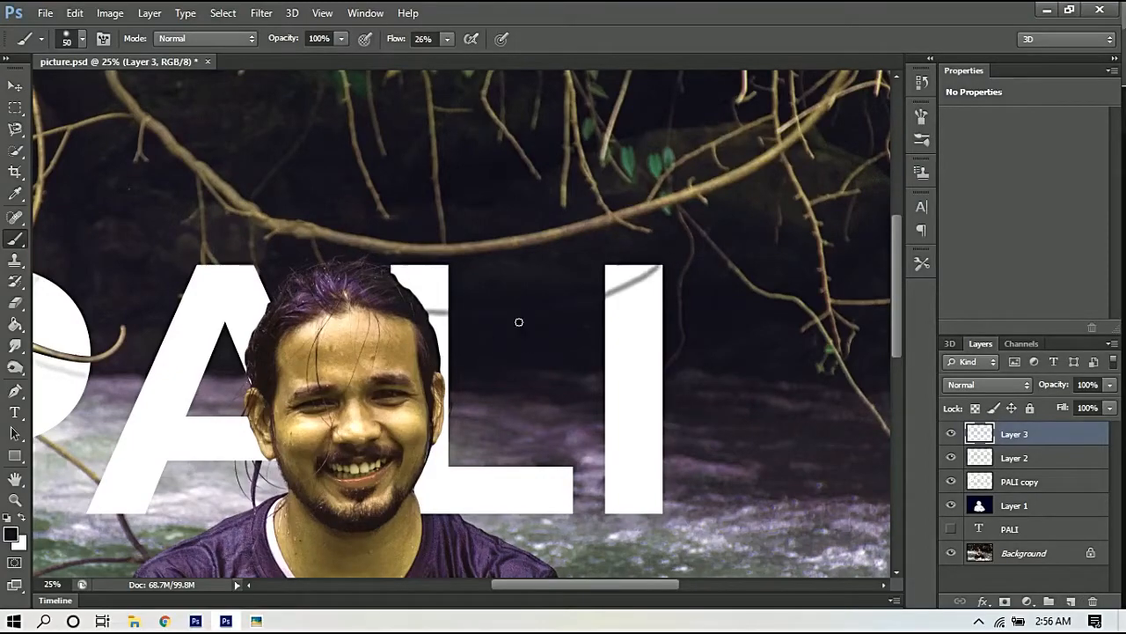
Step: Try a Gaussian Blur with a 10-pixel radius on the shadow strokes over the L and I
{"action": "left_click", "coordinate": [15, 302]}
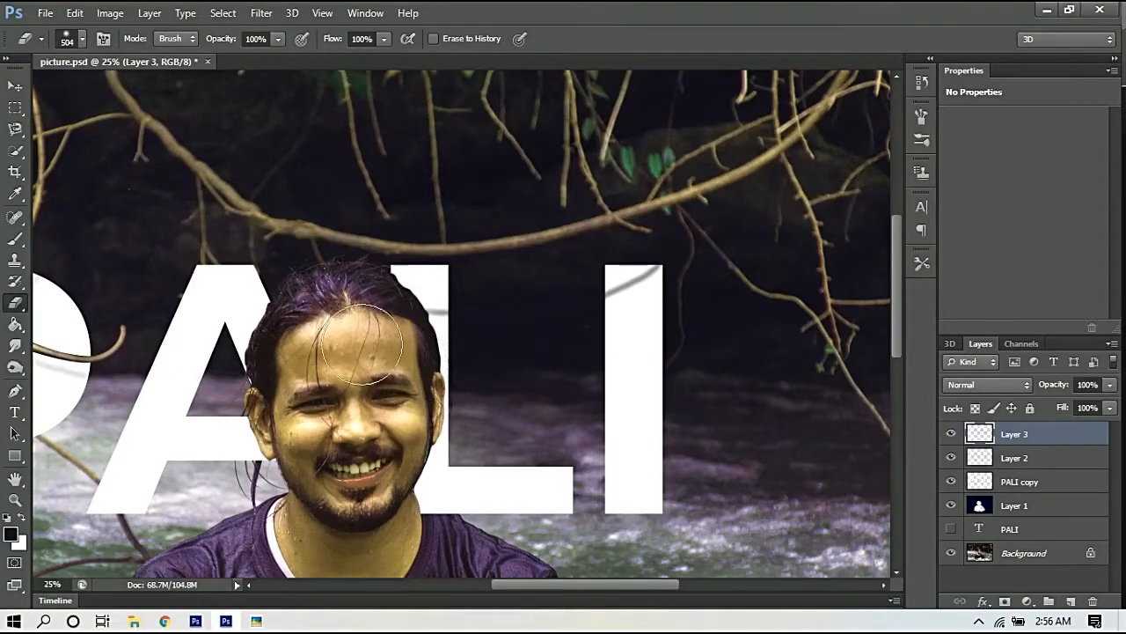
{"action": "left_click", "coordinate": [261, 12]}
{"action": "mouse_move", "coordinate": [282, 179]}
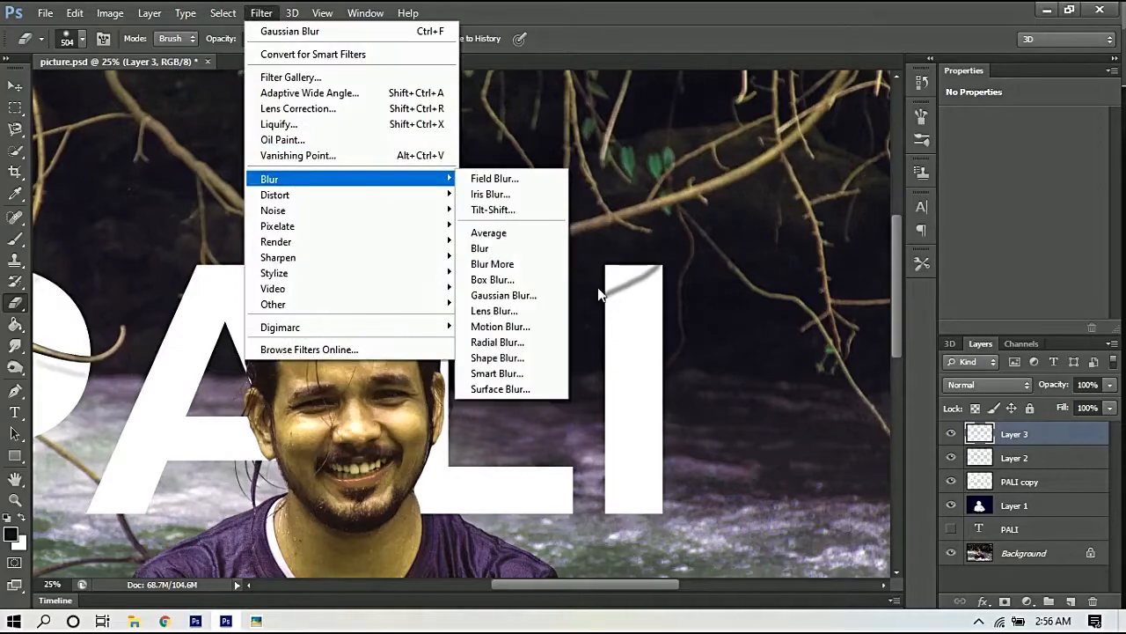
{"action": "left_click", "coordinate": [527, 296]}
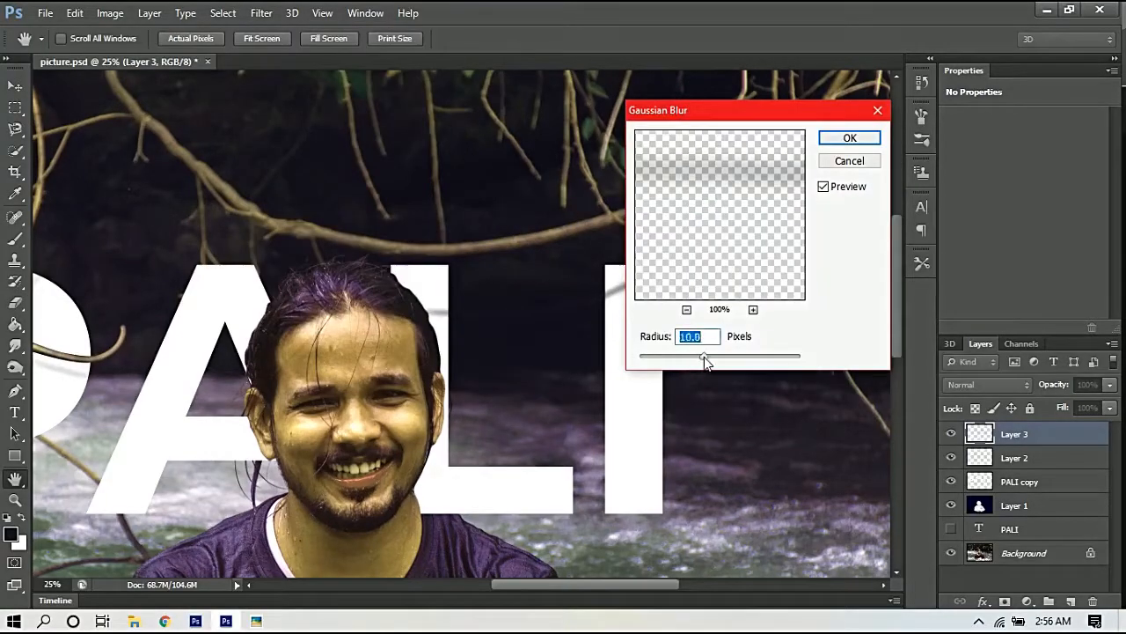
{"action": "left_click", "coordinate": [850, 160]}
Step: Set the opacity of the L and I shadow layer to 53%
{"action": "left_click_drag", "start_coordinate": [1111, 389], "coordinate": [1070, 404]}
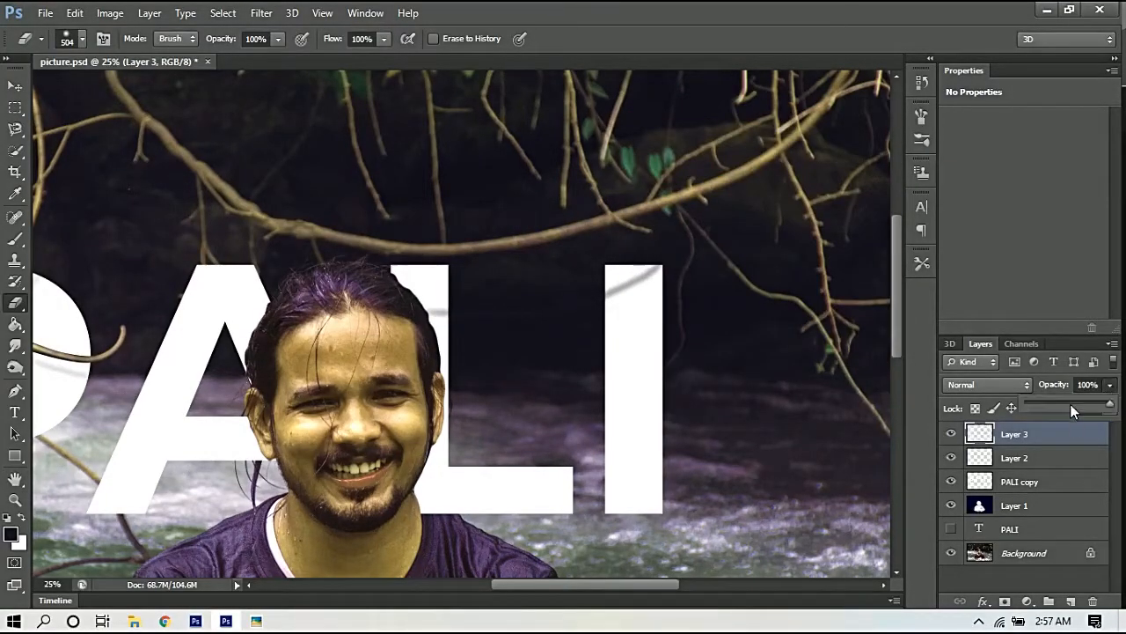
{"action": "scroll", "coordinate": [704, 390], "scroll_direction": "down", "scroll_amount": 2}
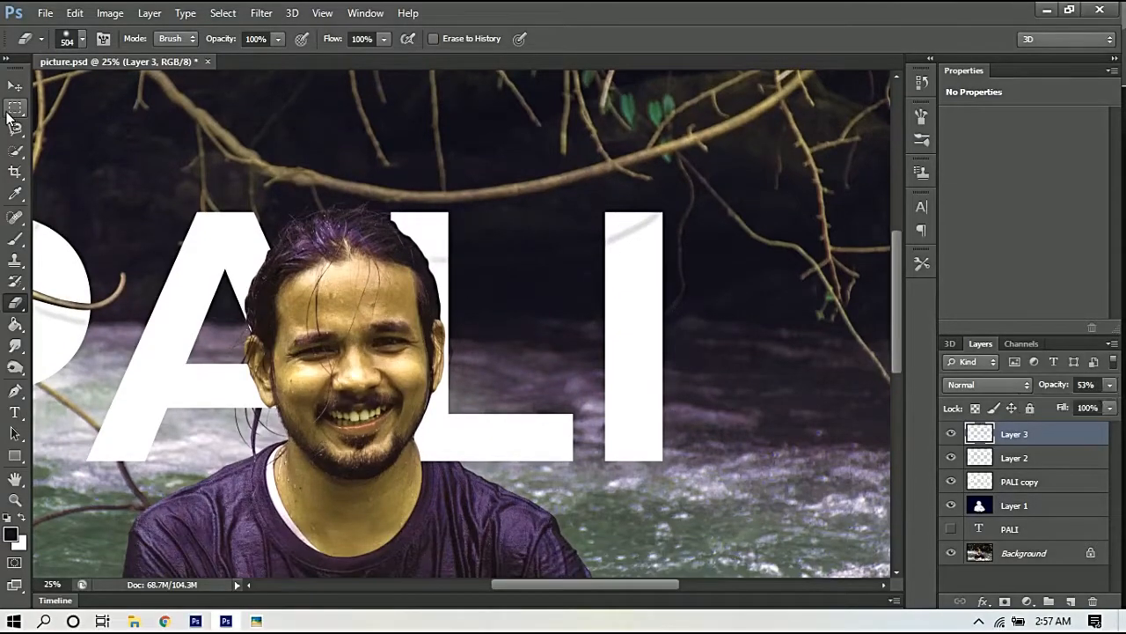
{"action": "left_click", "coordinate": [14, 106]}
{"action": "key", "text": "ctrl+minus"}
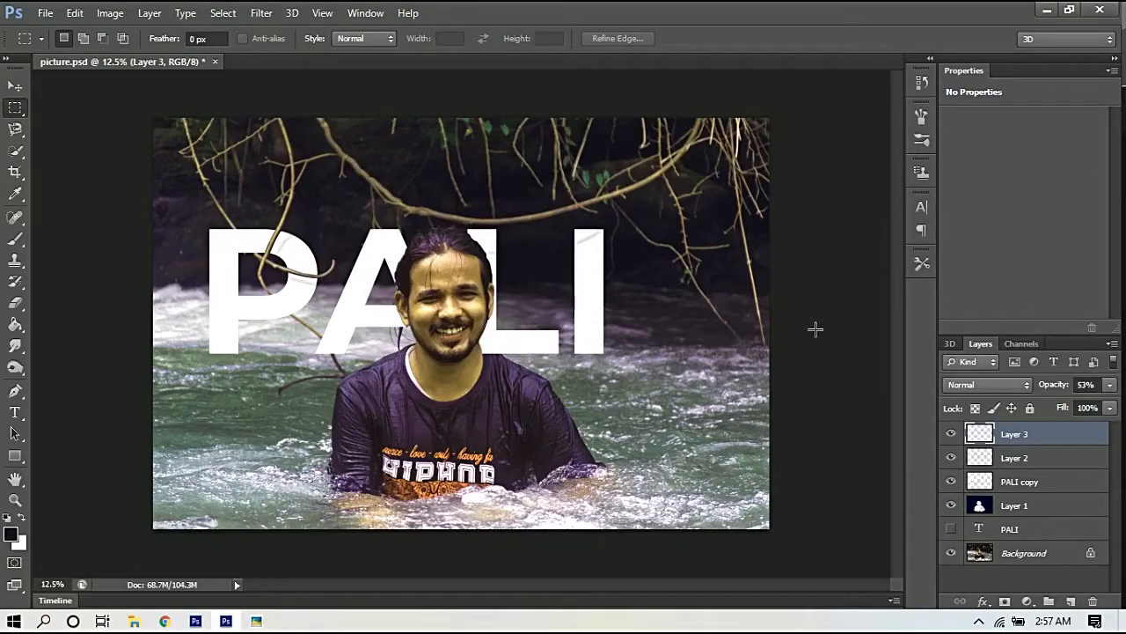
Step: Load the PALI copy lettering as a selection and create a new layer at the top of the layer stack
{"action": "key", "text": "ctrl+plus"}
{"action": "key", "text": "ctrl+plus"}
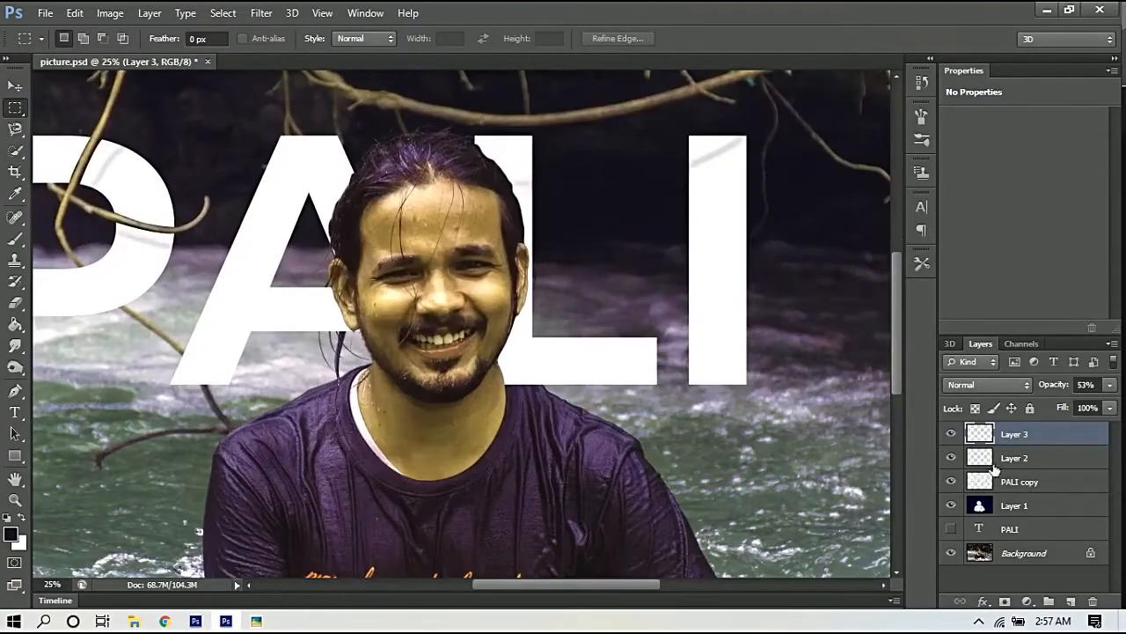
{"action": "left_click", "coordinate": [981, 480], "text": "ctrl"}
{"action": "left_click", "coordinate": [1071, 601]}
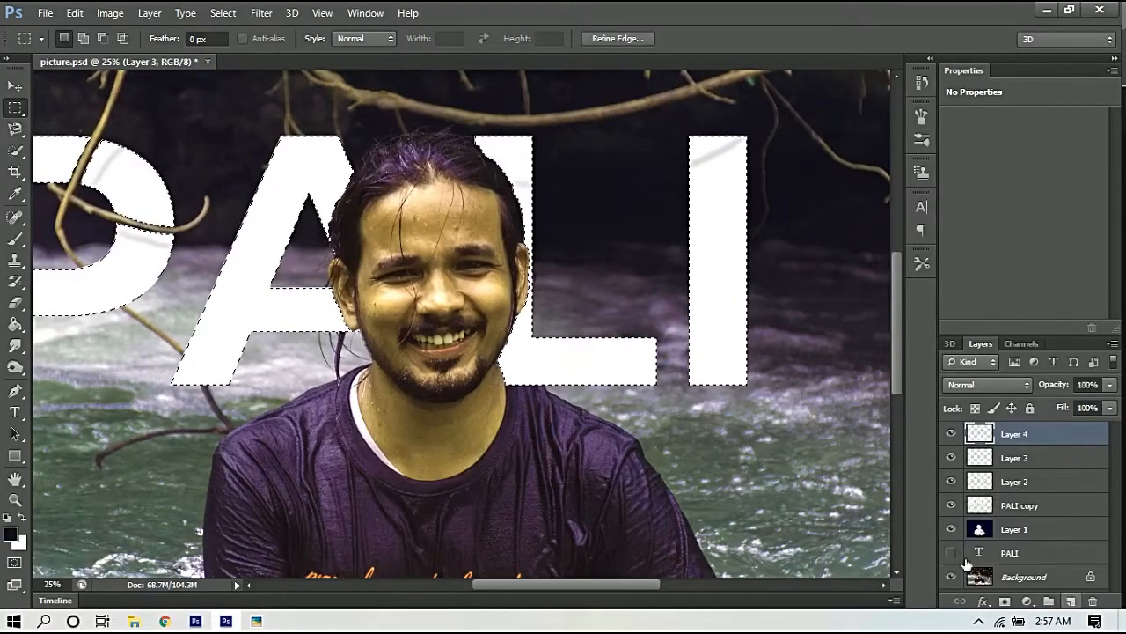
Step: Enlarge the brush to 380 and paint soft dark shading inside the selected letters around the man's head and neck
{"action": "left_click", "coordinate": [15, 238]}
{"action": "right_click", "coordinate": [582, 211]}
{"action": "left_click_drag", "start_coordinate": [638, 246], "coordinate": [733, 245]}
{"action": "left_click", "coordinate": [512, 391]}
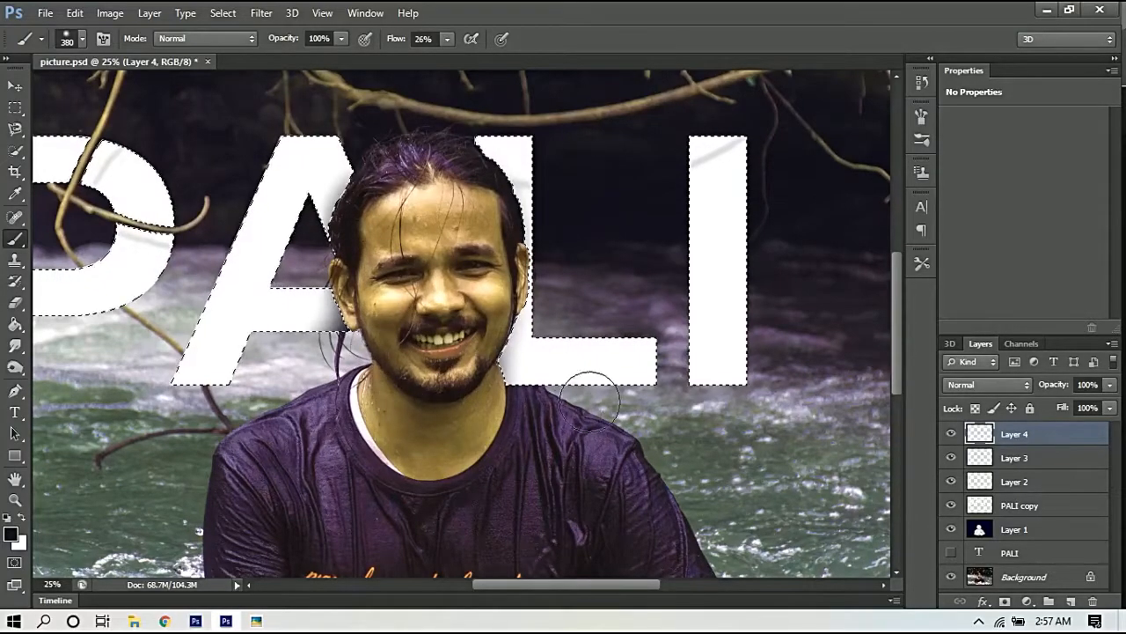
{"action": "left_click", "coordinate": [504, 392]}
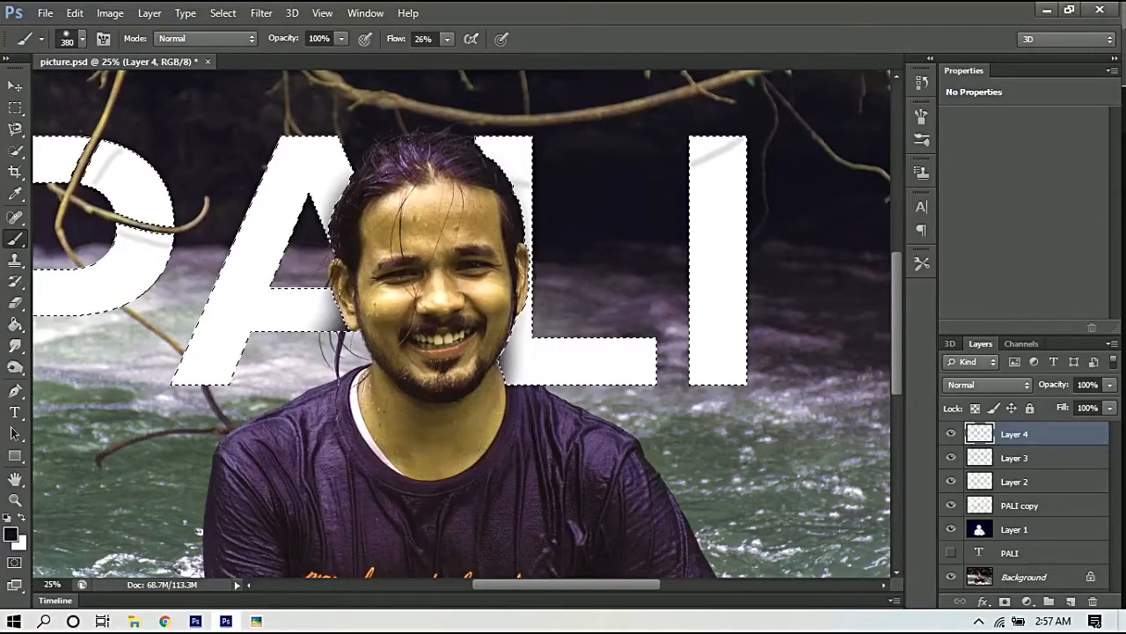
{"action": "left_click", "coordinate": [15, 107]}
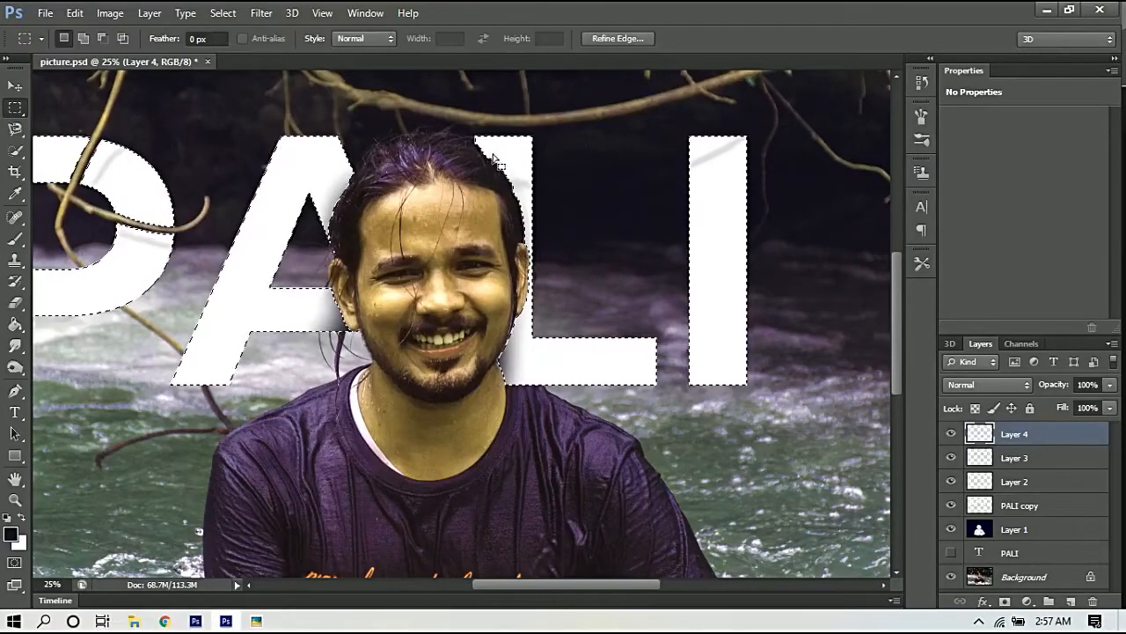
Step: Deselect the lettering and lower the opacity of the shading layer around the man's head to 72%
{"action": "right_click", "coordinate": [494, 155]}
{"action": "left_click", "coordinate": [524, 165]}
{"action": "left_click", "coordinate": [266, 14]}
{"action": "left_click", "coordinate": [654, 17]}
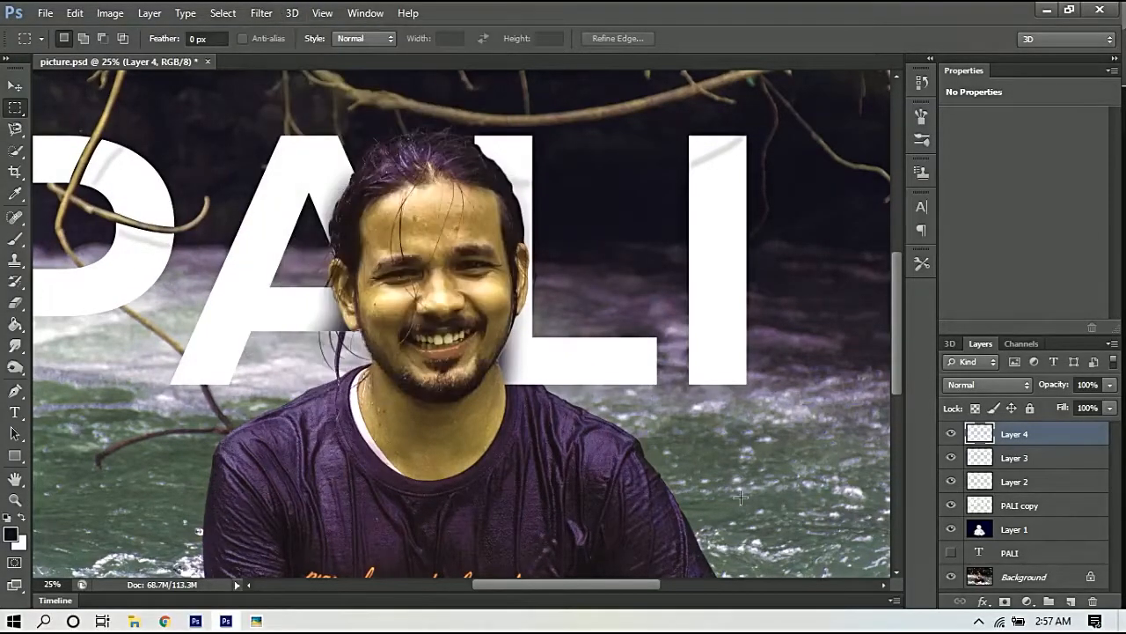
{"action": "key", "text": "ctrl+minus"}
{"action": "key", "text": "ctrl+minus"}
{"action": "key", "text": "ctrl+minus"}
{"action": "key", "text": "ctrl+plus"}
{"action": "key", "text": "ctrl+plus"}
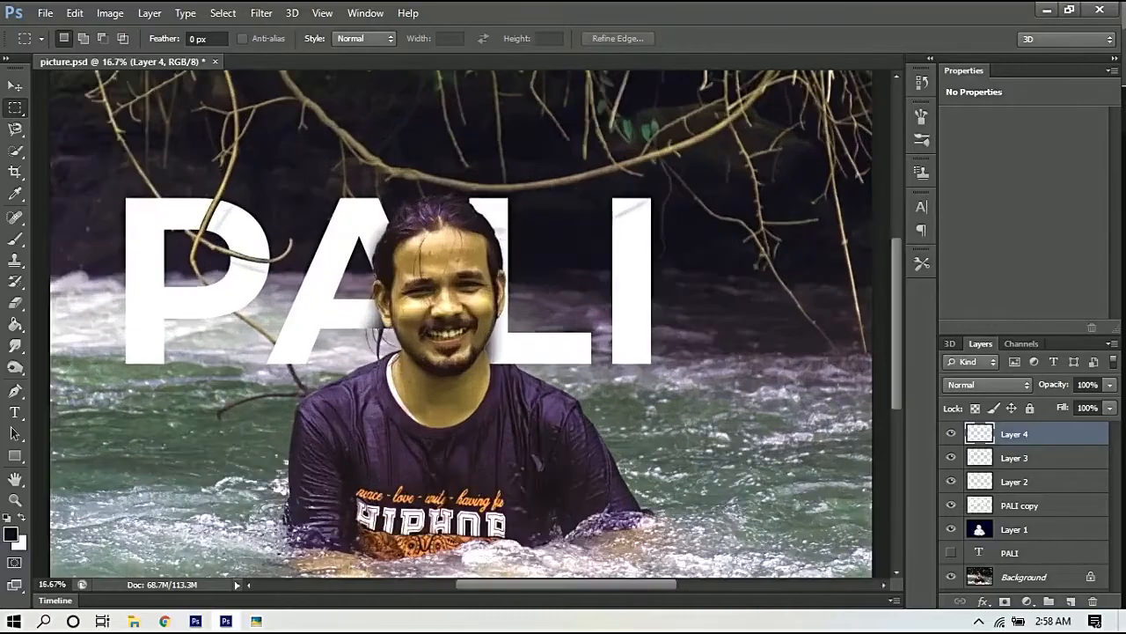
{"action": "left_click", "coordinate": [1109, 384]}
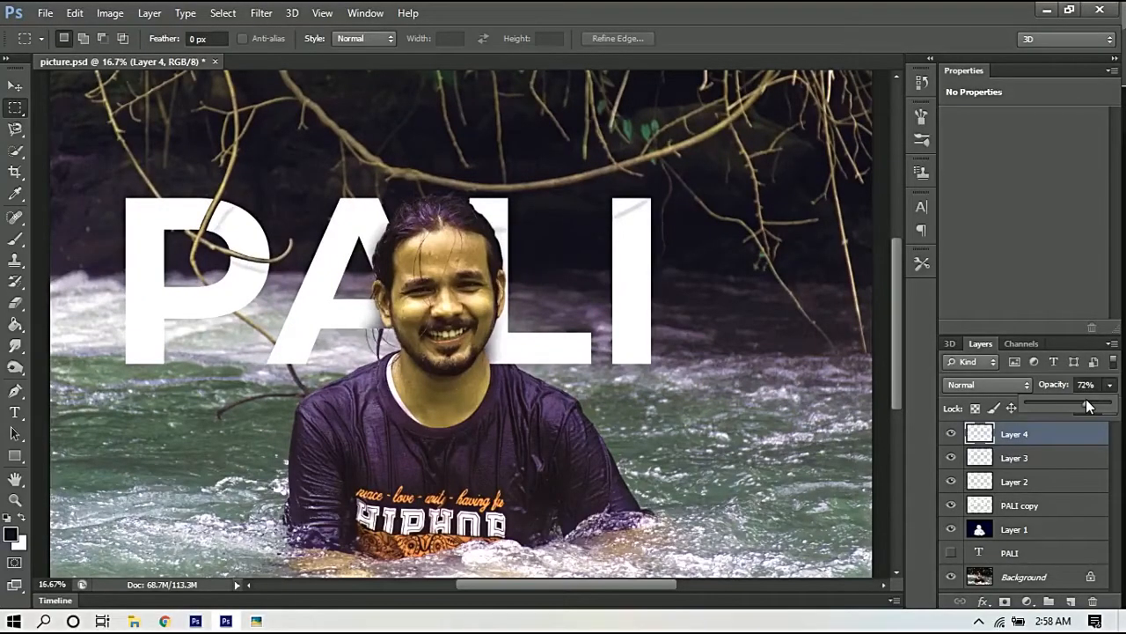
Step: Lower the PALI copy layer's opacity to 42% so the photo shows through the letters
{"action": "left_click", "coordinate": [1047, 481]}
{"action": "left_click", "coordinate": [1050, 505]}
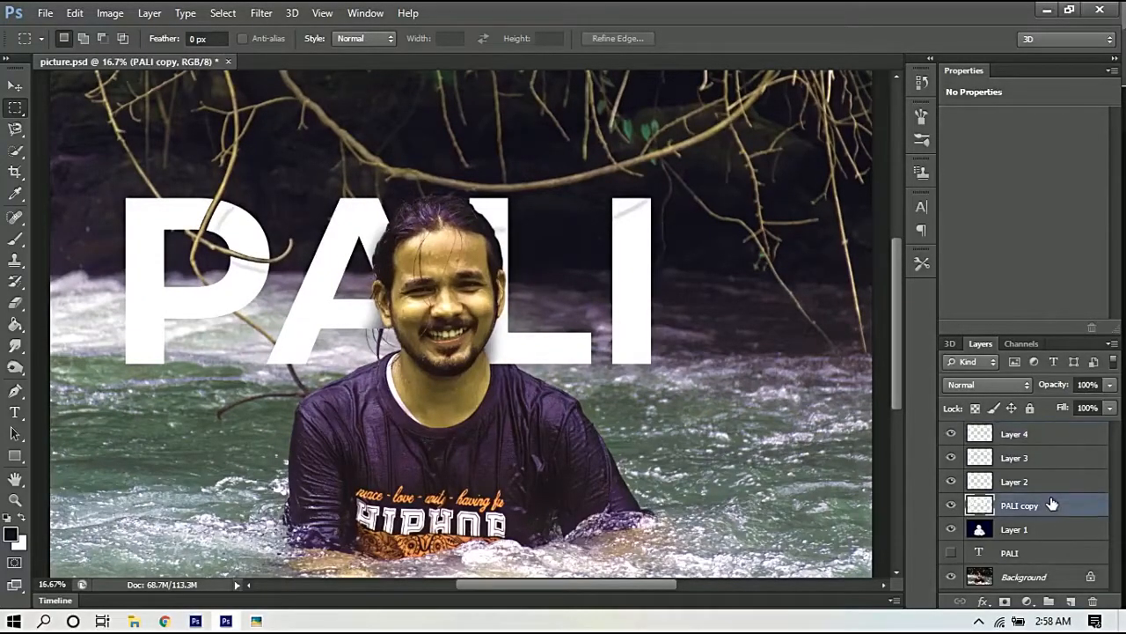
{"action": "key", "text": "ctrl+plus"}
{"action": "key", "text": "ctrl+plus"}
{"action": "left_click_drag", "start_coordinate": [782, 386], "coordinate": [482, 328]}
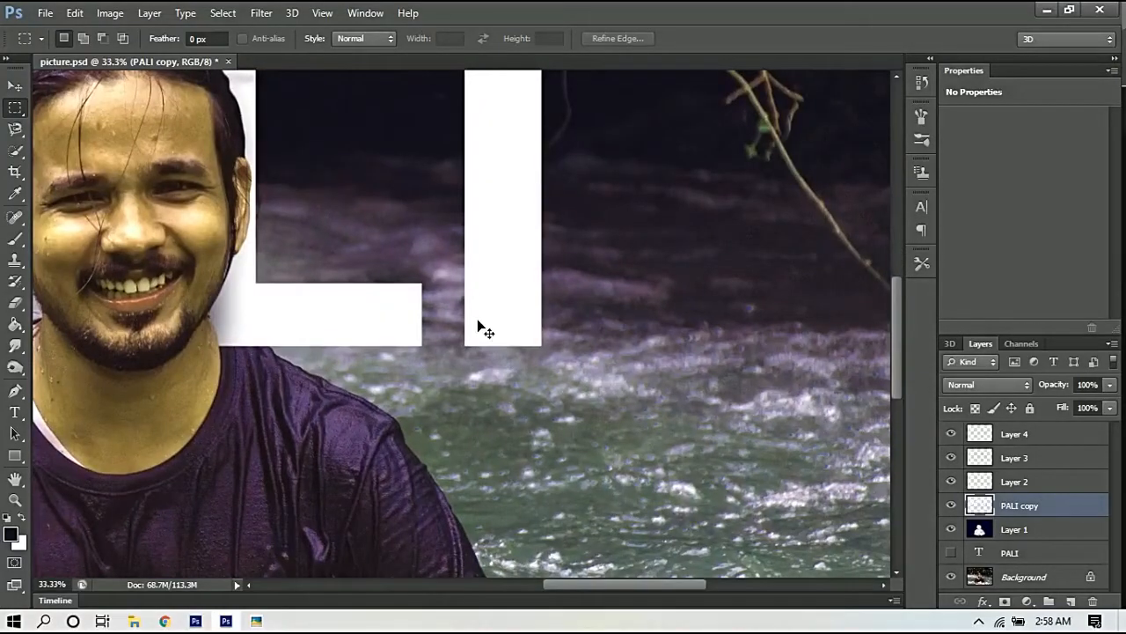
{"action": "key", "text": "ctrl+plus"}
{"action": "left_click", "coordinate": [1109, 385]}
{"action": "left_click_drag", "start_coordinate": [1111, 403], "coordinate": [1061, 403]}
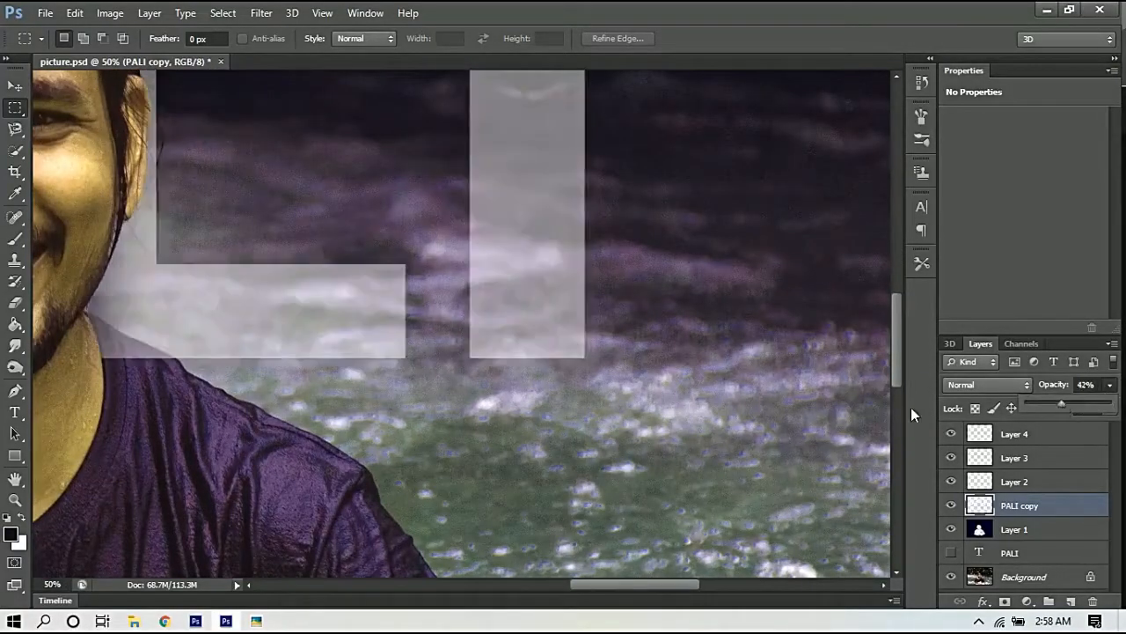
Step: Quick-select the shoulder patch covered by the L on the Background layer, remove it from PALI copy and deselect
{"action": "left_click", "coordinate": [1021, 579]}
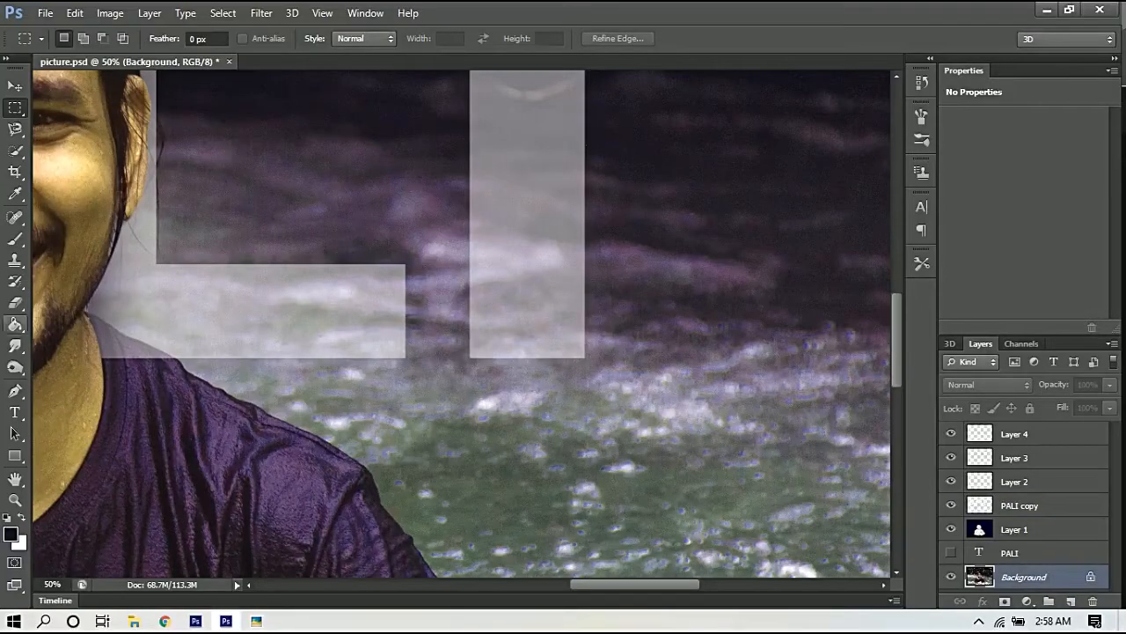
{"action": "left_click", "coordinate": [14, 152]}
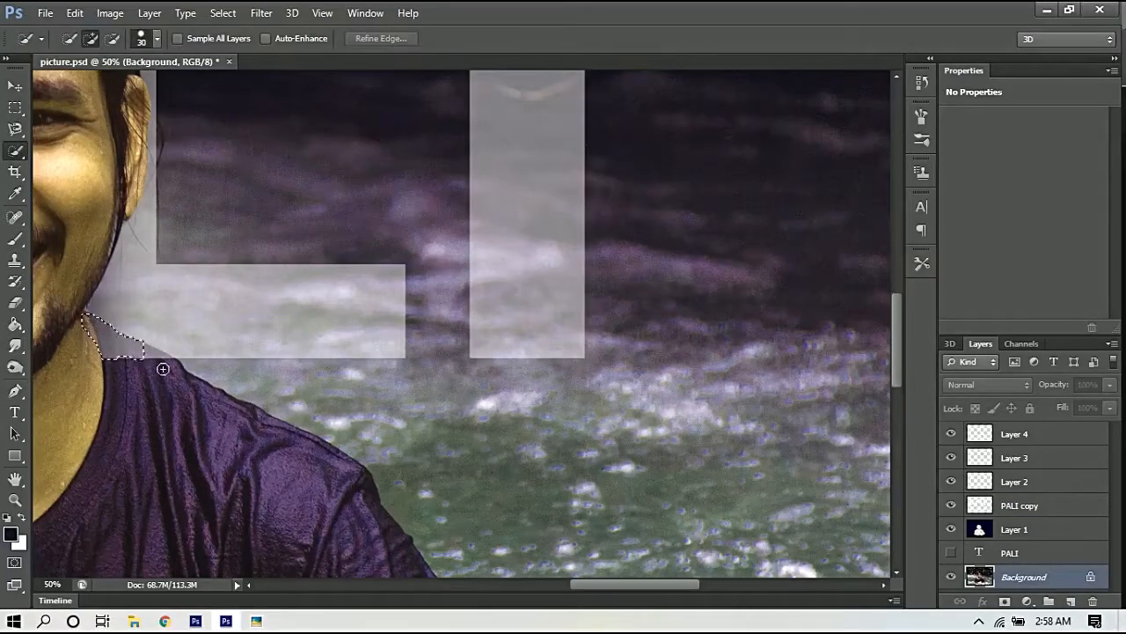
{"action": "left_click", "coordinate": [1021, 506]}
{"action": "key", "text": "ctrl+d"}
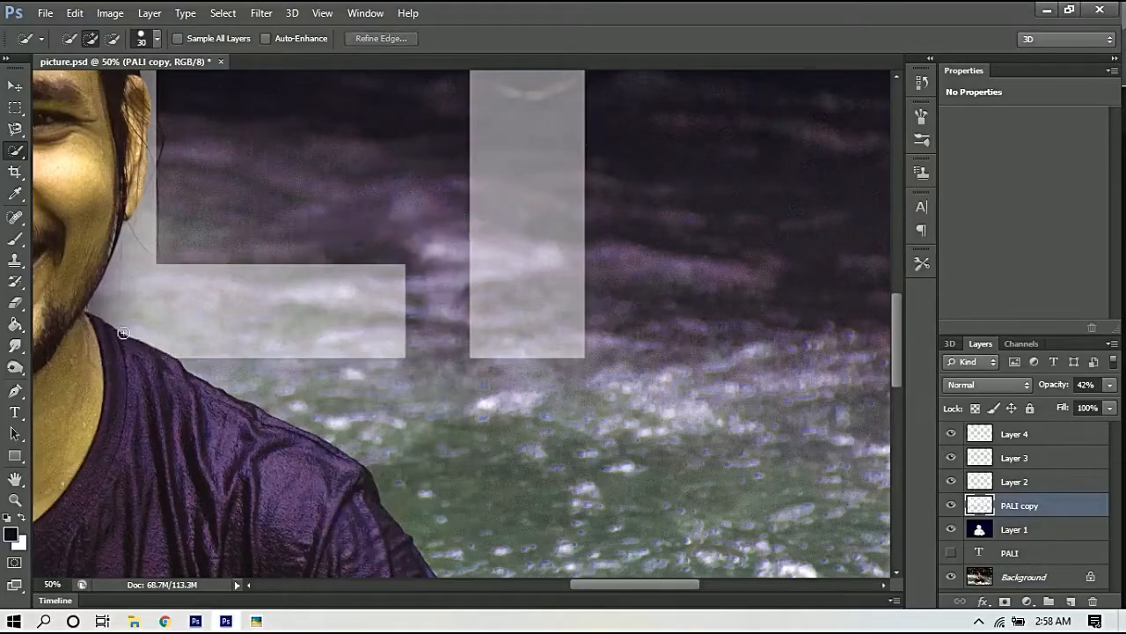
Step: Set up the Eraser with a soft round brush at size 175
{"action": "right_click", "coordinate": [17, 305]}
{"action": "left_click", "coordinate": [77, 302]}
{"action": "right_click", "coordinate": [517, 250]}
{"action": "left_click", "coordinate": [695, 407]}
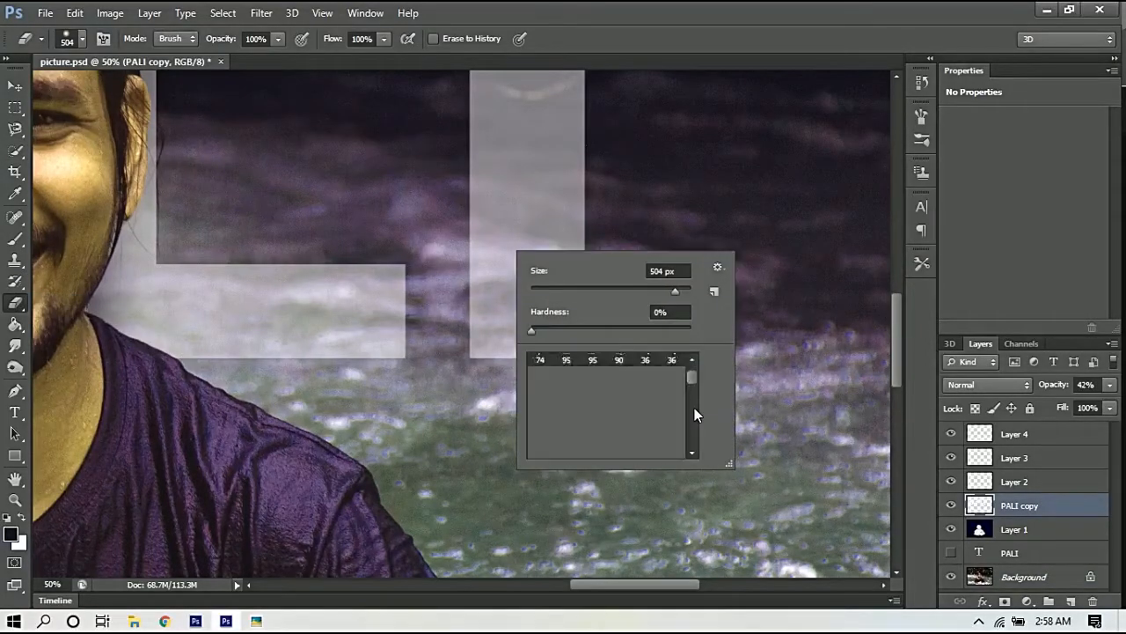
{"action": "left_click_drag", "start_coordinate": [692, 377], "coordinate": [692, 369]}
{"action": "left_click", "coordinate": [696, 453]}
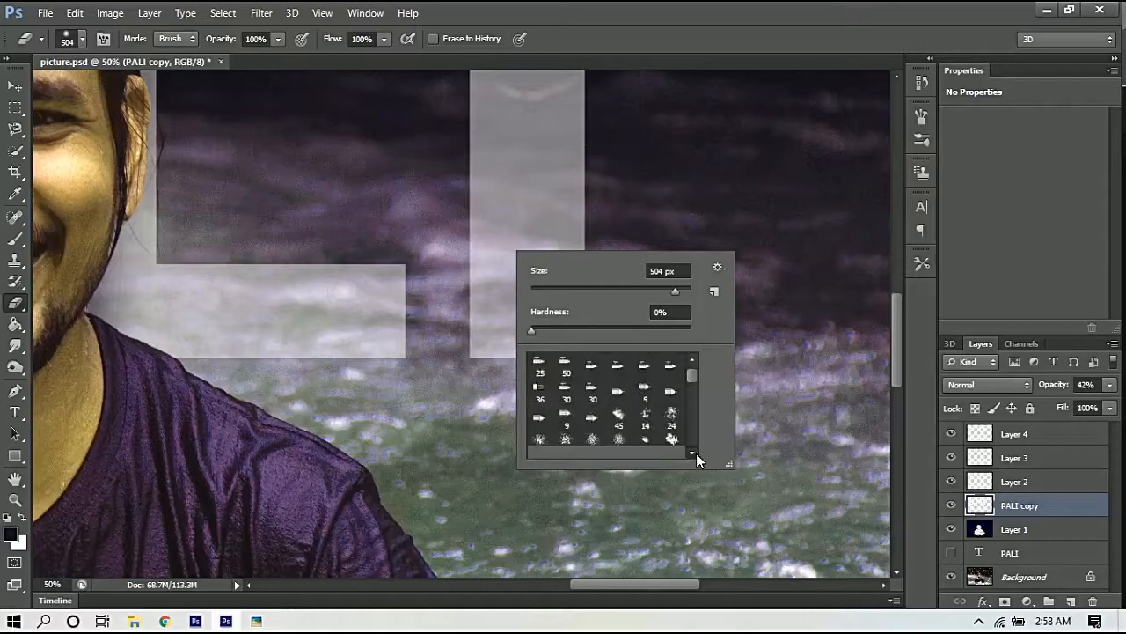
{"action": "left_click_drag", "start_coordinate": [696, 454], "coordinate": [691, 455]}
{"action": "left_click", "coordinate": [673, 441]}
{"action": "left_click_drag", "start_coordinate": [694, 358], "coordinate": [692, 363]}
{"action": "left_click", "coordinate": [646, 365]}
{"action": "left_click", "coordinate": [622, 79]}
{"action": "key", "text": "bracketleft"}
{"action": "key", "text": "bracketleft"}
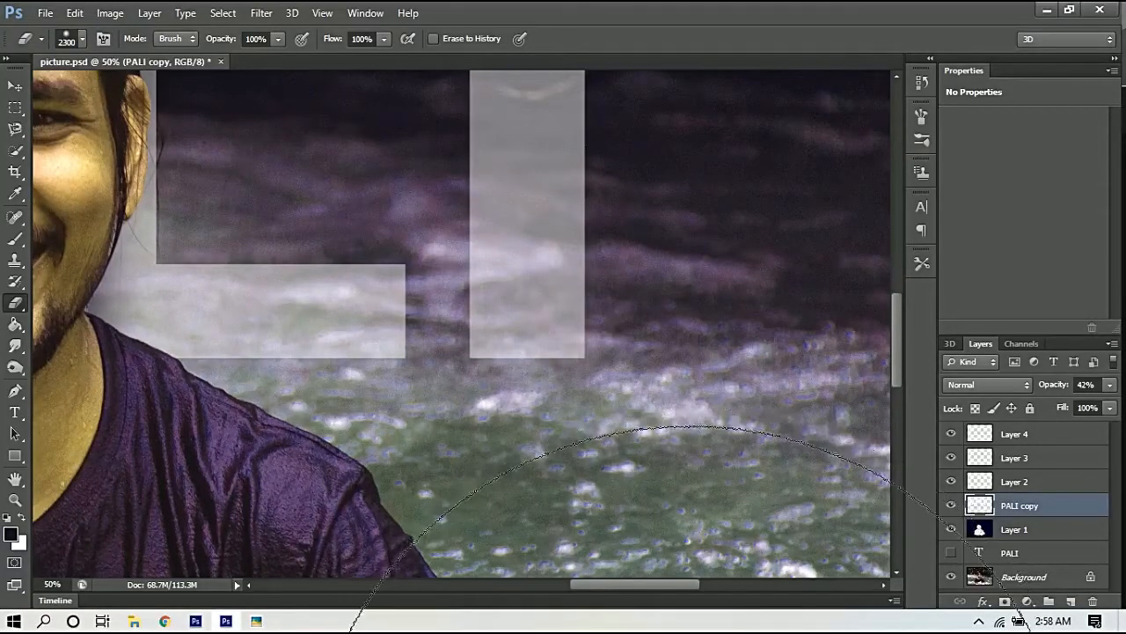
{"action": "key", "text": "bracketleft"}
{"action": "key", "text": "bracketleft"}
{"action": "key", "text": "bracketleft"}
{"action": "key", "text": "bracketleft"}
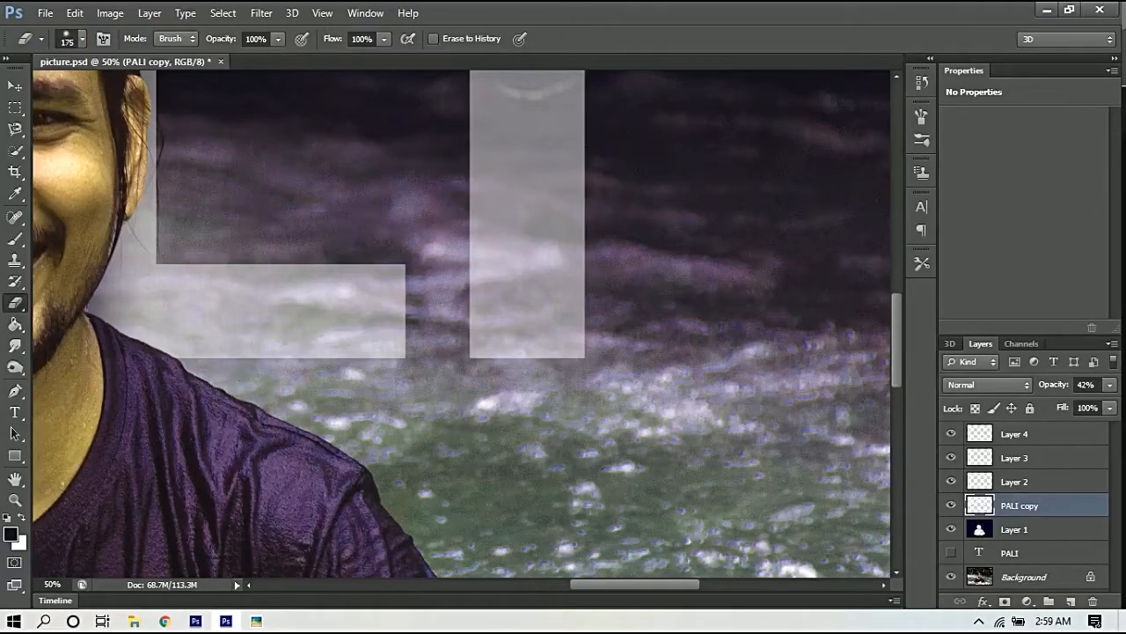
Step: Erase the lower edges of the L, I, A and P on PALI copy where they meet the water
{"action": "mouse_move", "coordinate": [217, 396]}
{"action": "left_mouse_down"}
{"action": "mouse_move", "coordinate": [432, 377]}
{"action": "mouse_move", "coordinate": [440, 352]}
{"action": "mouse_move", "coordinate": [436, 367]}
{"action": "left_mouse_up"}
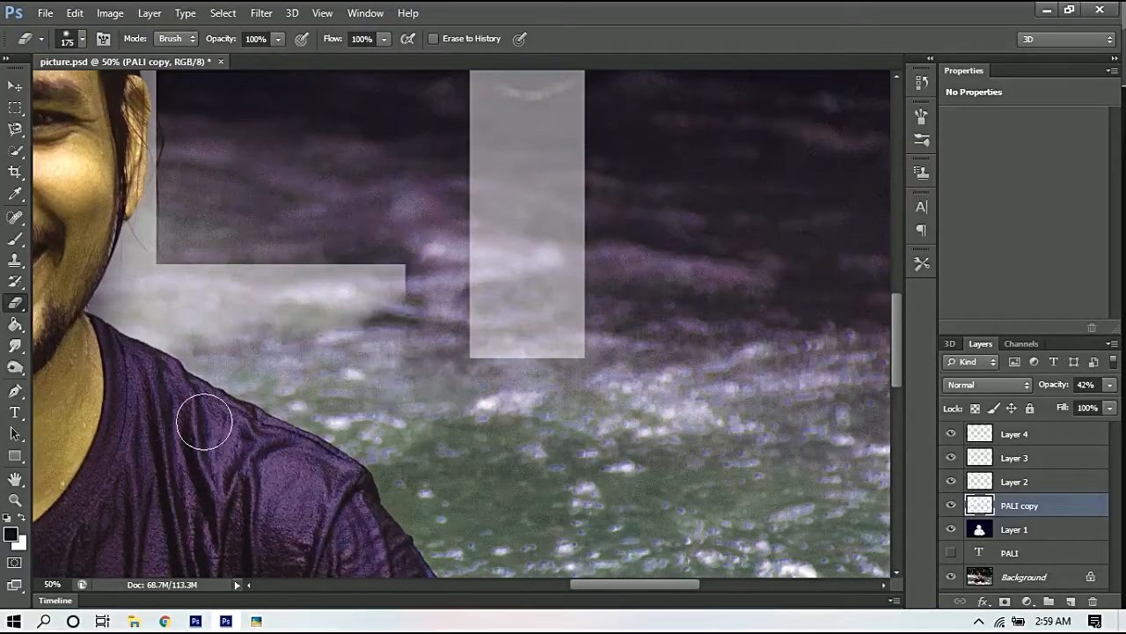
{"action": "mouse_move", "coordinate": [478, 428]}
{"action": "left_mouse_down"}
{"action": "mouse_move", "coordinate": [503, 386]}
{"action": "mouse_move", "coordinate": [535, 422]}
{"action": "left_mouse_up"}
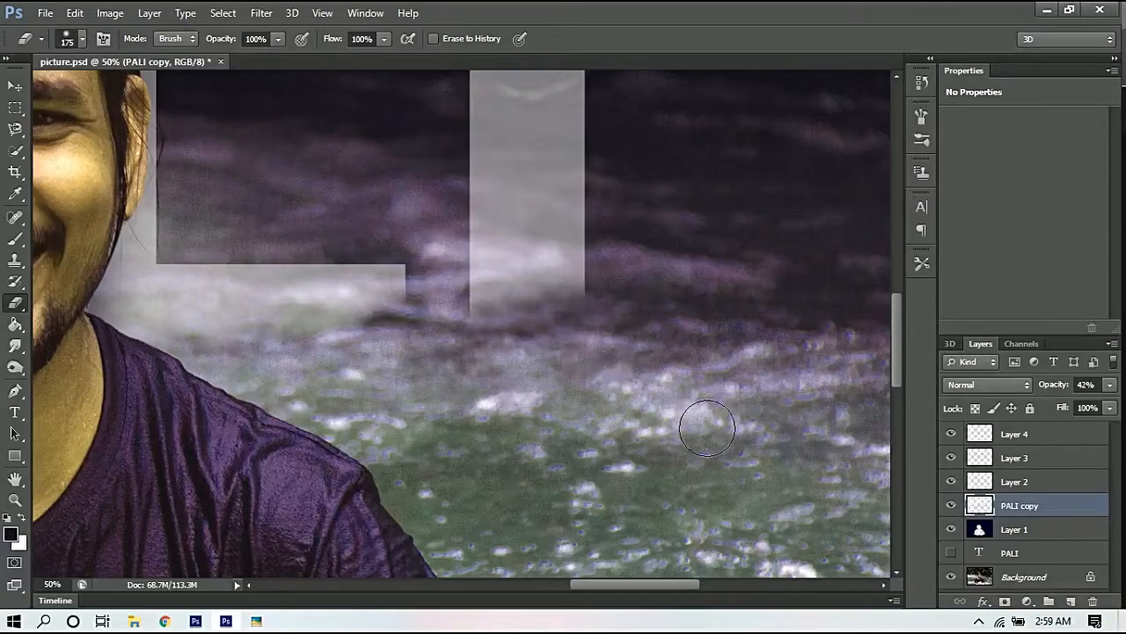
{"action": "key", "text": "ctrl+minus"}
{"action": "left_click_drag", "start_coordinate": [692, 406], "coordinate": [857, 400]}
{"action": "left_click_drag", "start_coordinate": [158, 433], "coordinate": [517, 453]}
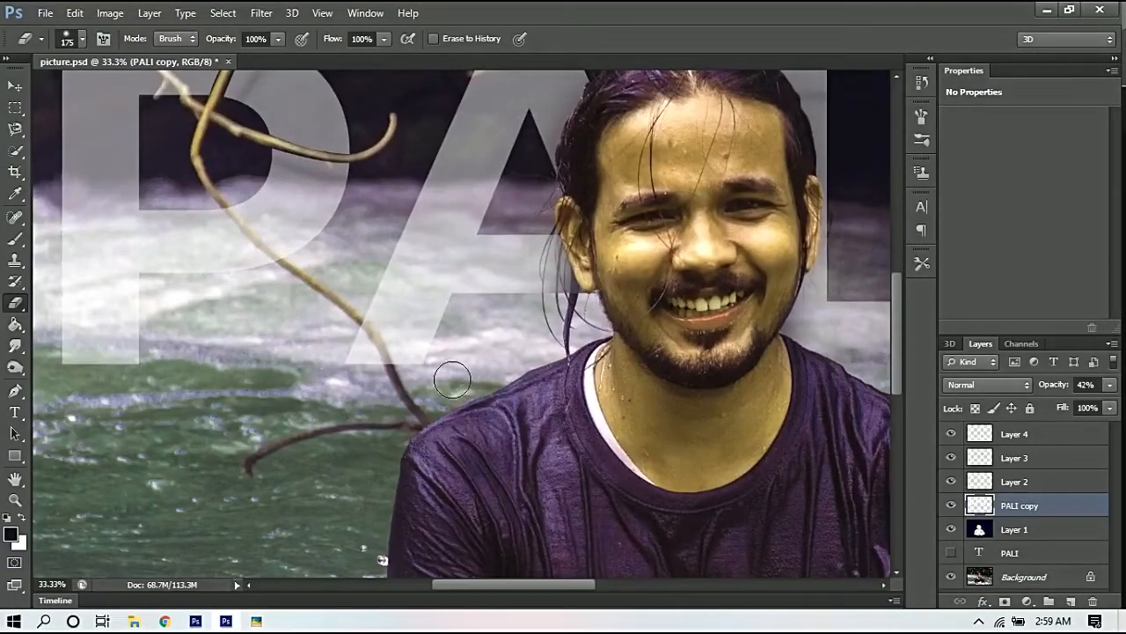
{"action": "mouse_move", "coordinate": [360, 393]}
{"action": "left_mouse_down"}
{"action": "mouse_move", "coordinate": [465, 380]}
{"action": "mouse_move", "coordinate": [362, 380]}
{"action": "left_mouse_up"}
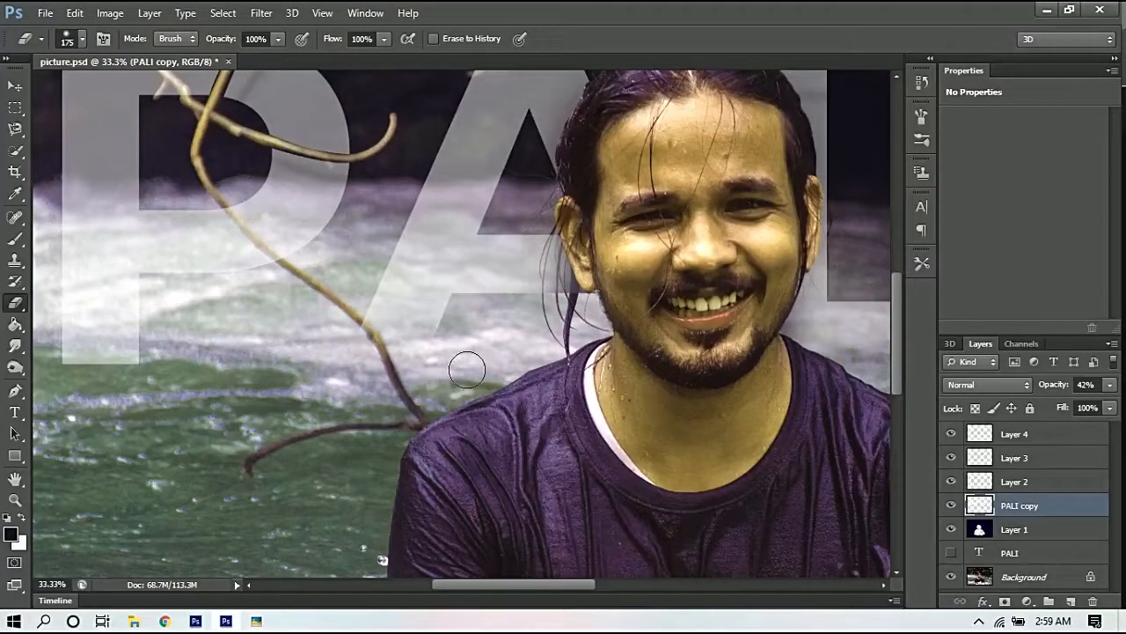
{"action": "left_click_drag", "start_coordinate": [451, 389], "coordinate": [636, 467]}
{"action": "left_click_drag", "start_coordinate": [314, 447], "coordinate": [278, 443]}
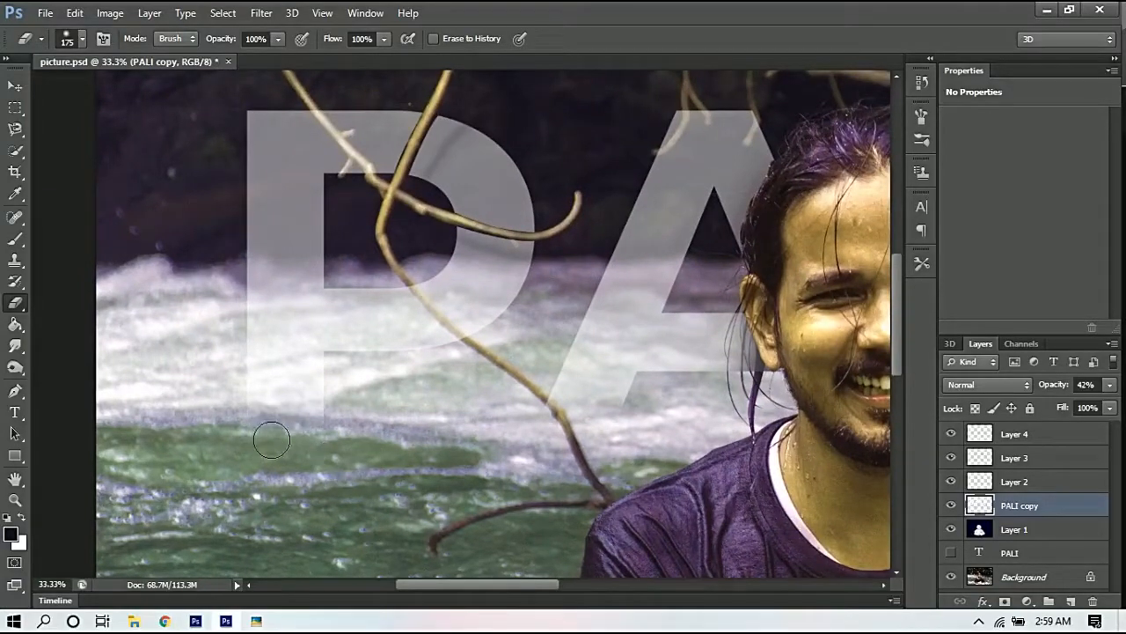
Step: Restore PALI copy to 100% opacity and fade the letter bases further with the Eraser at size 600 and 70% flow
{"action": "left_click", "coordinate": [1109, 384]}
{"action": "left_click_drag", "start_coordinate": [1064, 403], "coordinate": [1114, 403]}
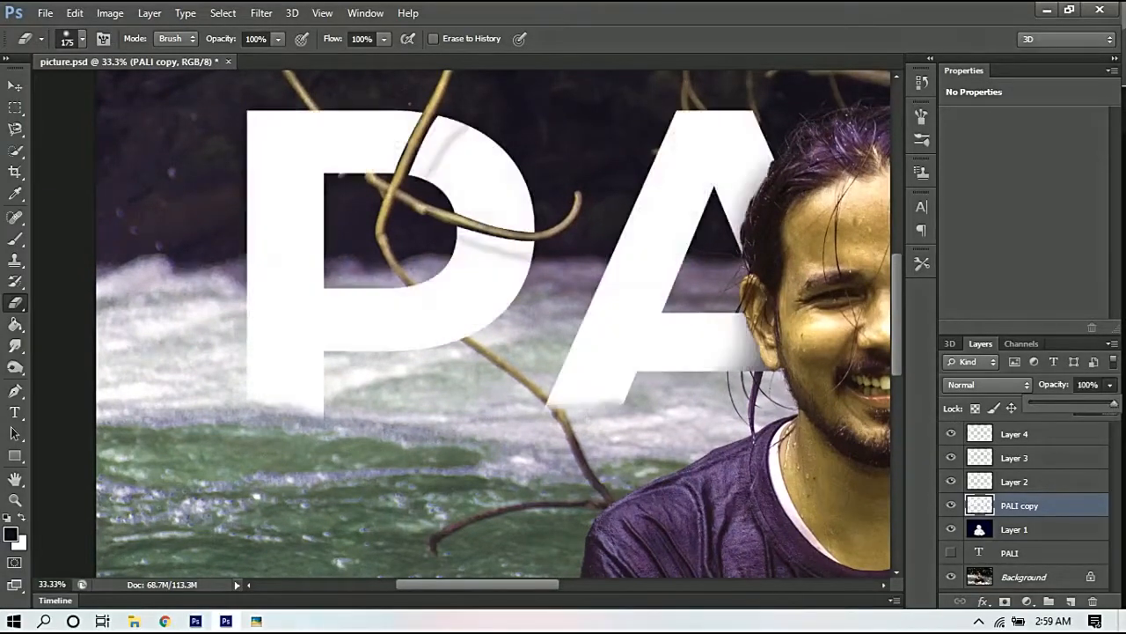
{"action": "scroll", "coordinate": [648, 406], "scroll_direction": "down", "scroll_amount": 3}
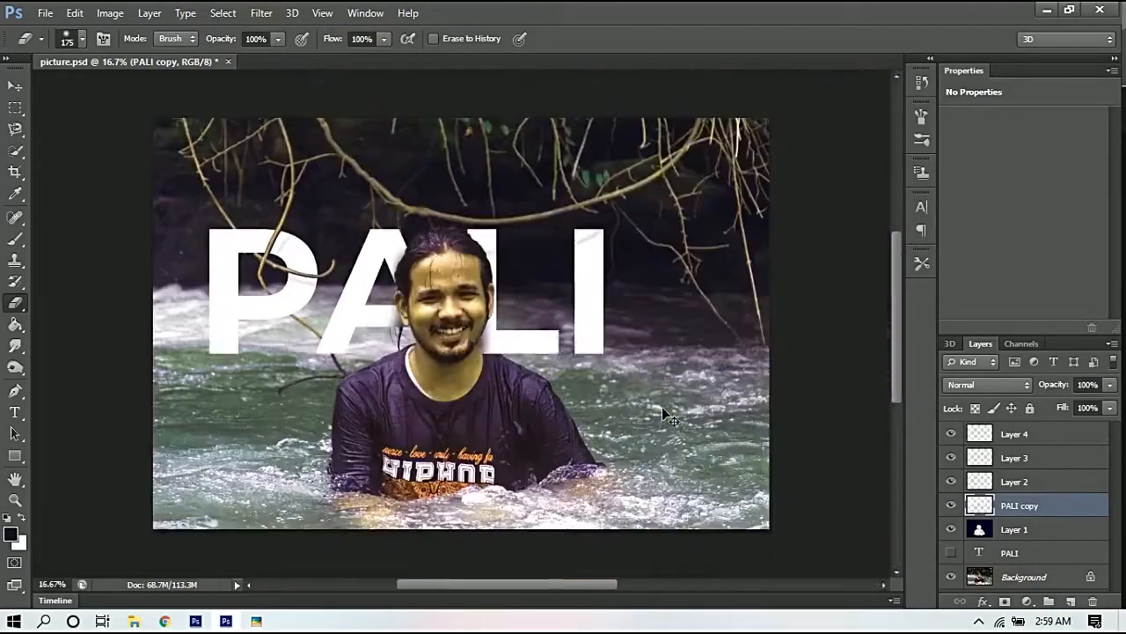
{"action": "left_click_drag", "start_coordinate": [383, 42], "coordinate": [360, 60]}
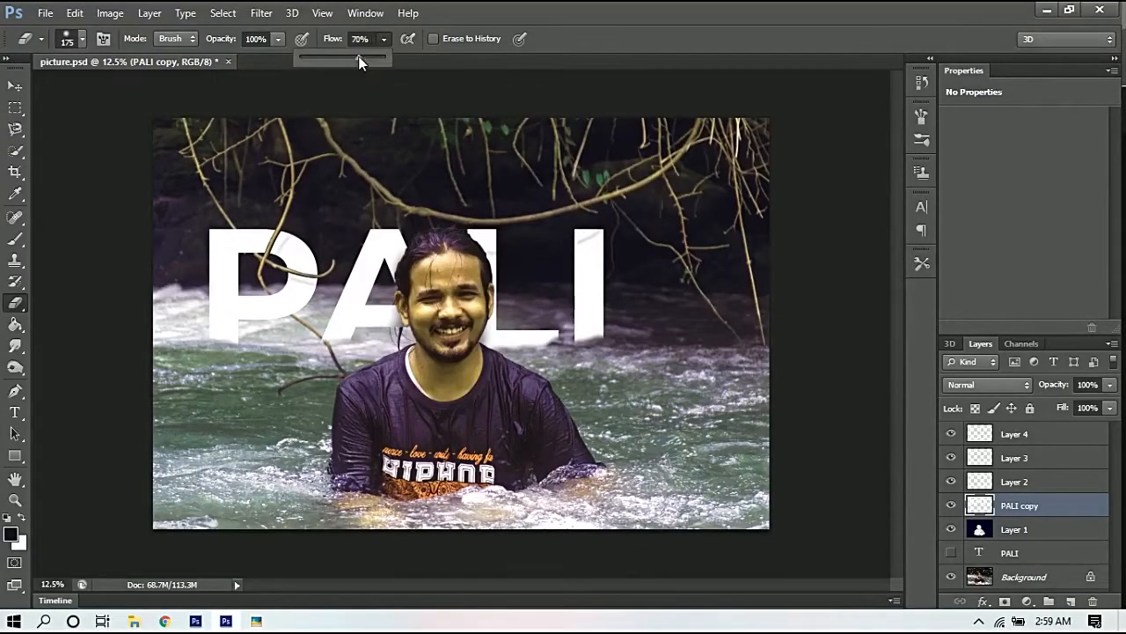
{"action": "key", "text": "bracketright"}
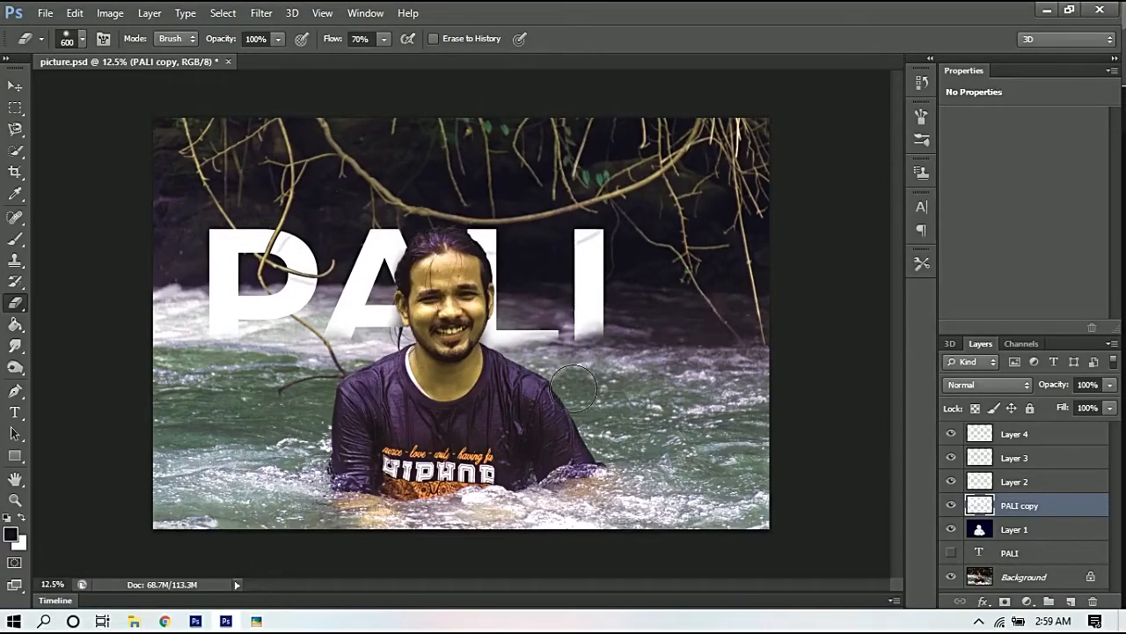
Step: Add the text WATERFAL over the foaming water beside the man's submerged arm and select all its characters
{"action": "key", "text": "ctrl+plus"}
{"action": "left_click_drag", "start_coordinate": [680, 408], "coordinate": [444, 191]}
{"action": "key", "text": "ctrl+plus"}
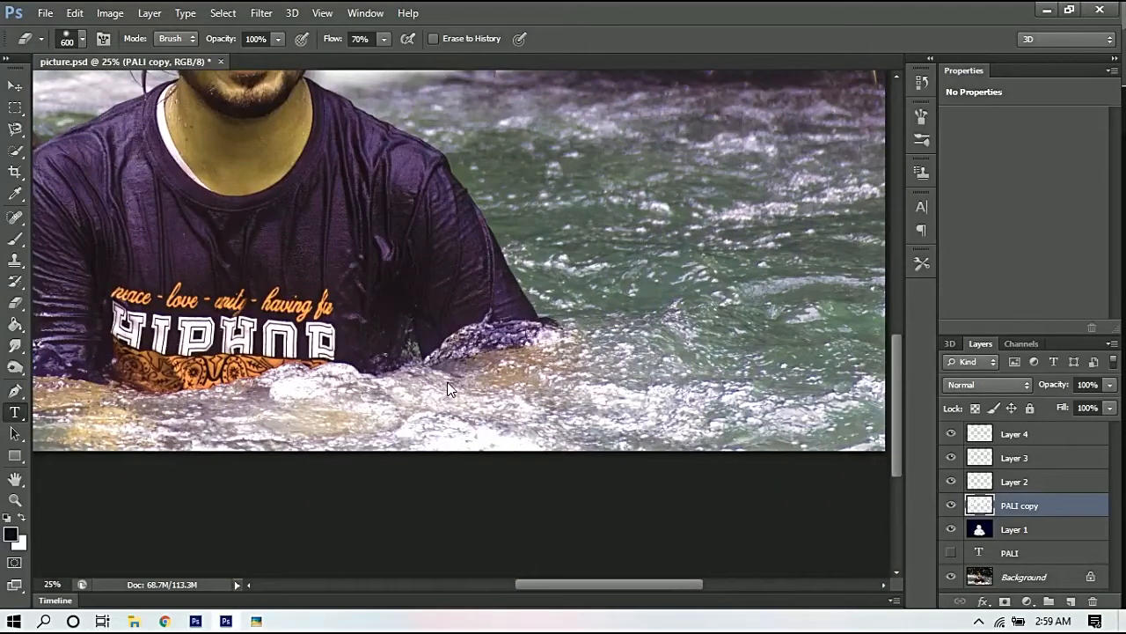
{"action": "key", "text": "t"}
{"action": "left_click", "coordinate": [448, 380]}
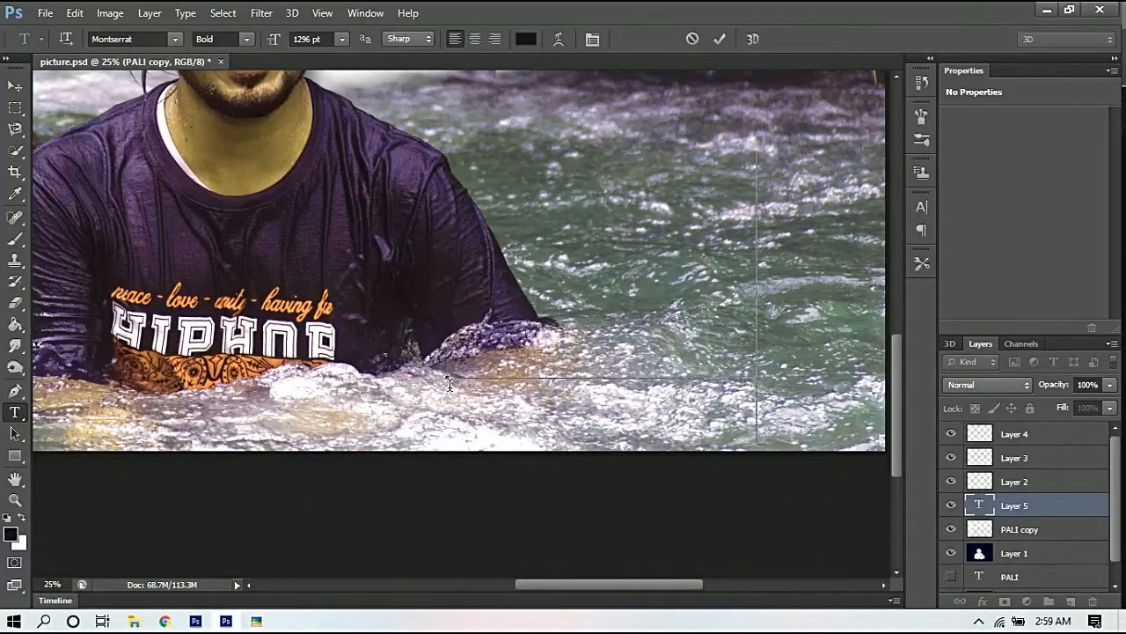
{"action": "type", "text": "WA"}
{"action": "key", "text": "ctrl+a"}
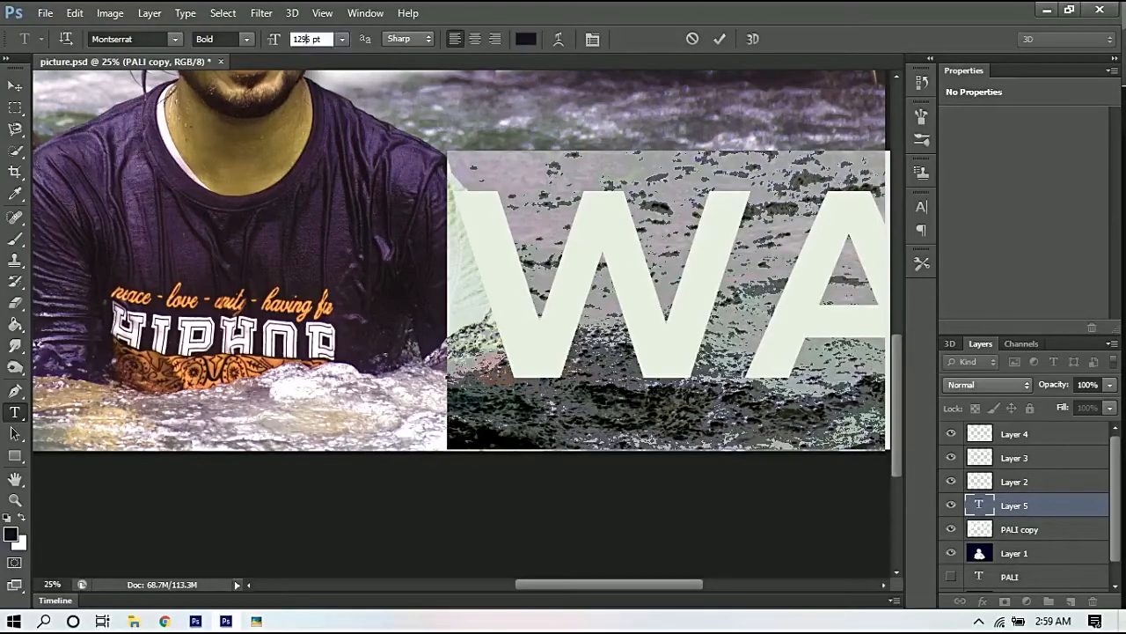
Step: Reduce the new text to 286 pt and complete the word as WATERFALL
{"action": "key", "text": "shift+Down"}
{"action": "key", "text": "shift+Down"}
{"action": "key", "text": "shift+Down"}
{"action": "key", "text": "shift+Down"}
{"action": "key", "text": "shift+Down"}
{"action": "key", "text": "shift+Down"}
{"action": "key", "text": "shift+Down"}
{"action": "key", "text": "shift+Down"}
{"action": "key", "text": "shift+Down"}
{"action": "key", "text": "shift+Down"}
{"action": "key", "text": "shift+Down"}
{"action": "key", "text": "shift+Down"}
{"action": "key", "text": "shift+Down"}
{"action": "key", "text": "shift+Down"}
{"action": "key", "text": "shift+Down"}
{"action": "key", "text": "shift+Down"}
{"action": "key", "text": "shift+Down"}
{"action": "key", "text": "shift+Down"}
{"action": "key", "text": "shift+Down"}
{"action": "key", "text": "shift+Down"}
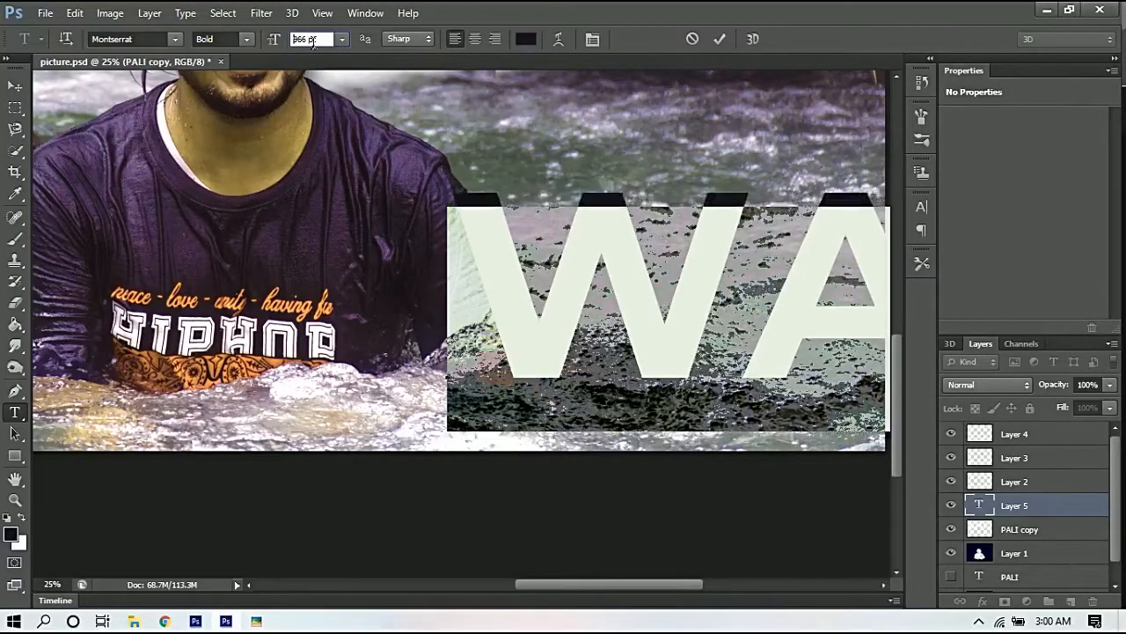
{"action": "key", "text": "shift+Down"}
{"action": "key", "text": "shift+Down"}
{"action": "key", "text": "shift+Down"}
{"action": "key", "text": "shift+Down"}
{"action": "key", "text": "shift+Down"}
{"action": "key", "text": "shift+Down"}
{"action": "key", "text": "shift+Down"}
{"action": "key", "text": "shift+Down"}
{"action": "key", "text": "shift+Down"}
{"action": "key", "text": "shift+Down"}
{"action": "key", "text": "shift+Down"}
{"action": "key", "text": "shift+Down"}
{"action": "key", "text": "shift+Down"}
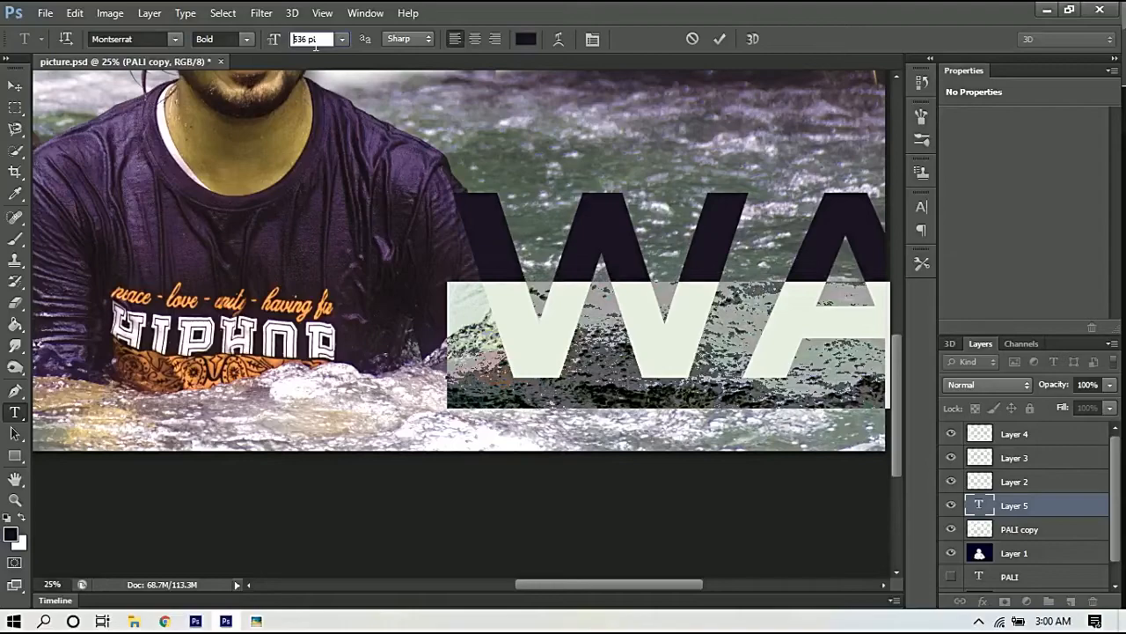
{"action": "key", "text": "shift+Down"}
{"action": "key", "text": "shift+Down"}
{"action": "key", "text": "shift+Down"}
{"action": "key", "text": "shift+Down"}
{"action": "key", "text": "shift+Down"}
{"action": "key", "text": "shift+Down"}
{"action": "key", "text": "shift+Down"}
{"action": "key", "text": "shift+Down"}
{"action": "key", "text": "shift+Down"}
{"action": "key", "text": "shift+Down"}
{"action": "key", "text": "shift+Down"}
{"action": "key", "text": "shift+Down"}
{"action": "key", "text": "shift+Down"}
{"action": "key", "text": "shift+Down"}
{"action": "key", "text": "shift+Down"}
{"action": "key", "text": "shift+Down"}
{"action": "key", "text": "shift+Down"}
{"action": "key", "text": "shift+Down"}
{"action": "key", "text": "shift+Down"}
{"action": "key", "text": "shift+Down"}
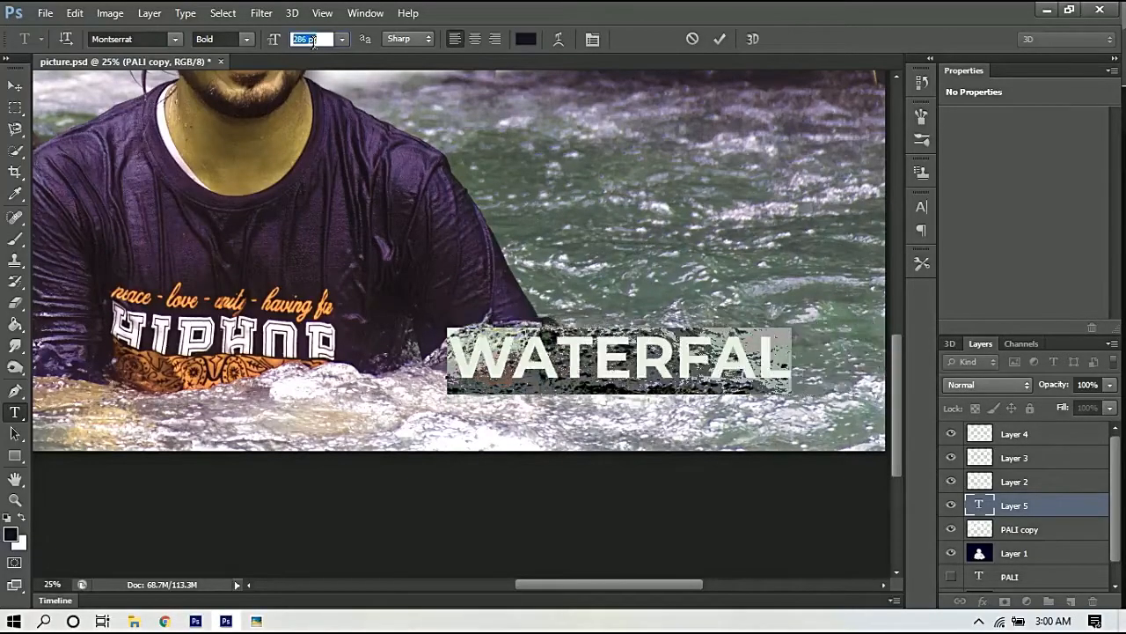
{"action": "left_click", "coordinate": [779, 361]}
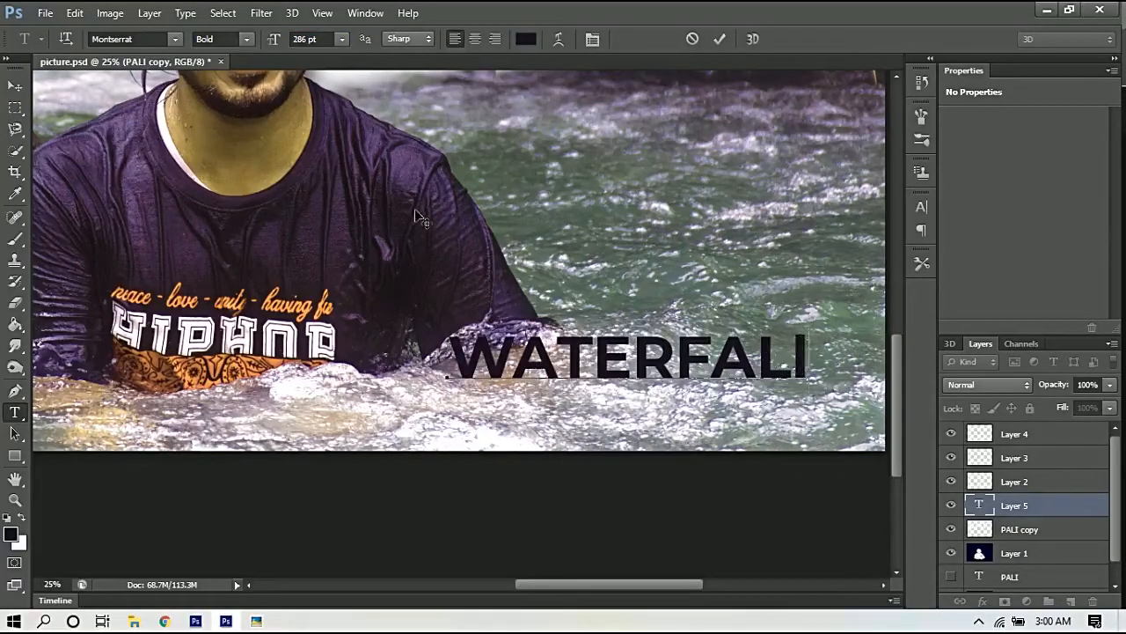
{"action": "type", "text": "L"}
Step: Set the whole WATERFALL text to the ExtraBold style and colour it white
{"action": "key", "text": "ctrl+a"}
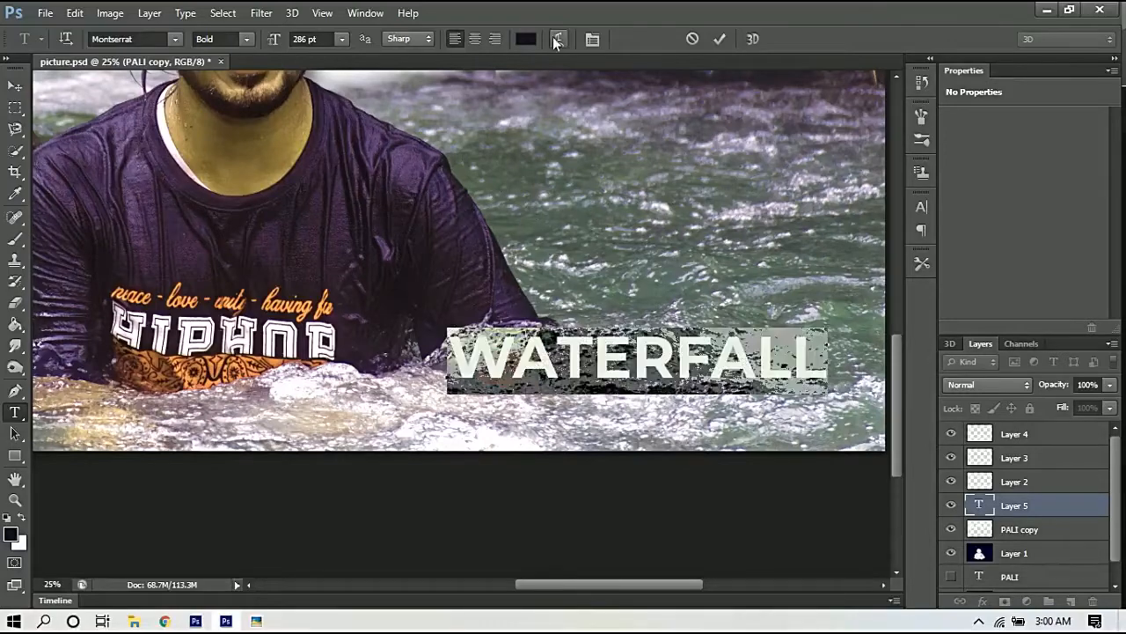
{"action": "left_click", "coordinate": [244, 38]}
{"action": "left_click", "coordinate": [225, 239]}
{"action": "left_click", "coordinate": [526, 39]}
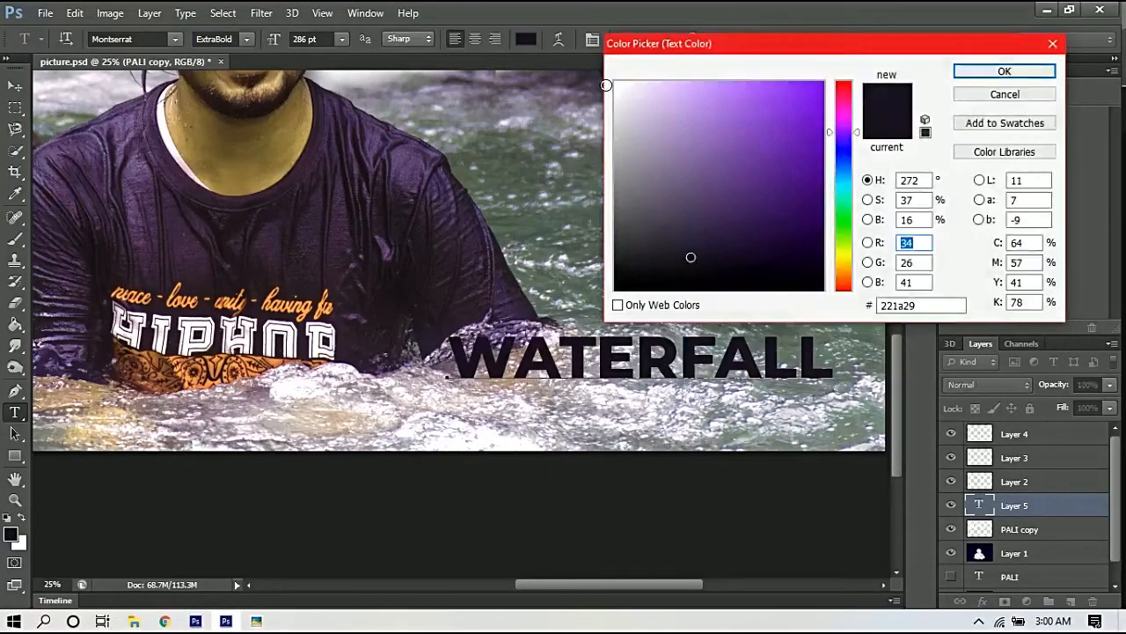
{"action": "left_click", "coordinate": [616, 83]}
{"action": "left_click", "coordinate": [1004, 71]}
Step: Commit the WATERFALL text and move it slightly lower over the foaming water
{"action": "left_click", "coordinate": [14, 86]}
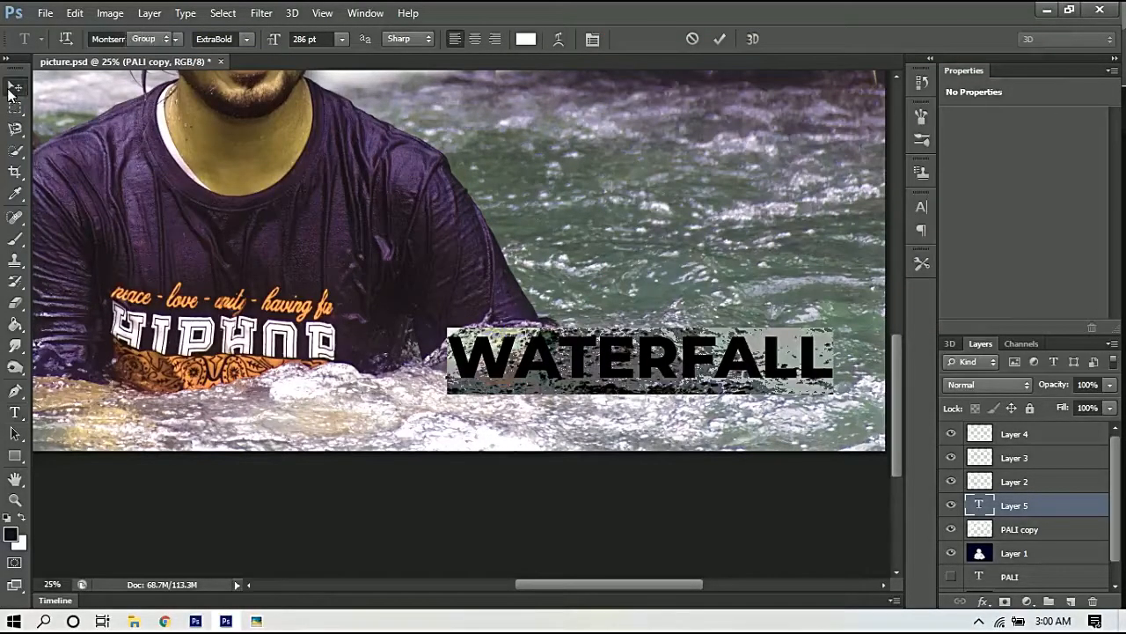
{"action": "left_click_drag", "start_coordinate": [703, 366], "coordinate": [713, 379]}
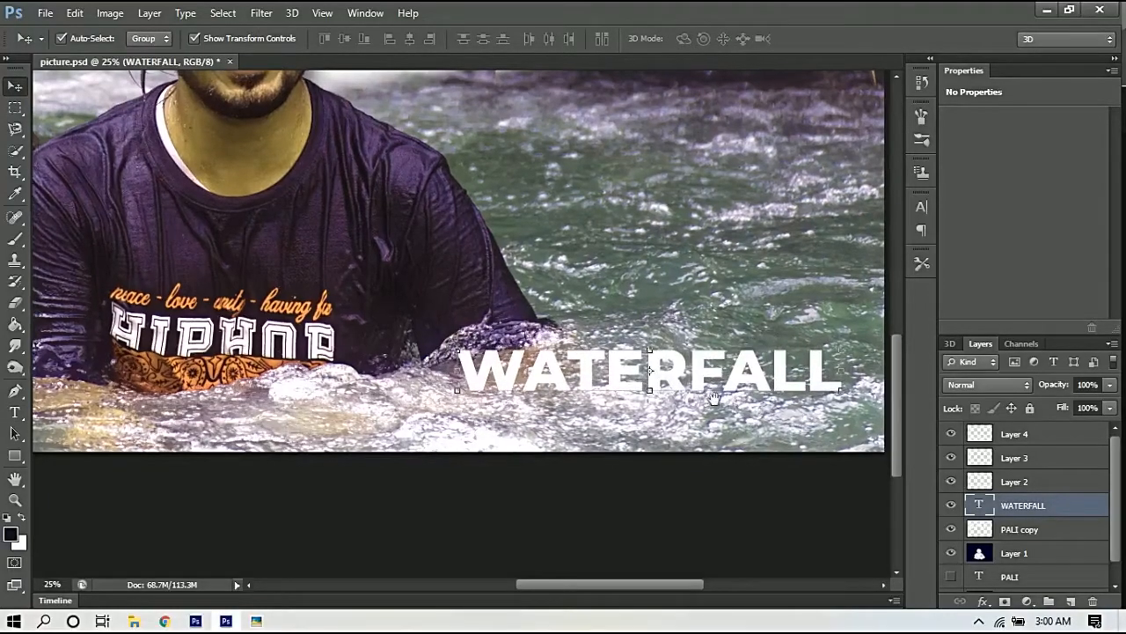
Step: Add a drop shadow to the WATERFALL text with 57% opacity and a 100 px size
{"action": "left_click_drag", "start_coordinate": [798, 418], "coordinate": [685, 432]}
{"action": "key", "text": "ctrl+plus"}
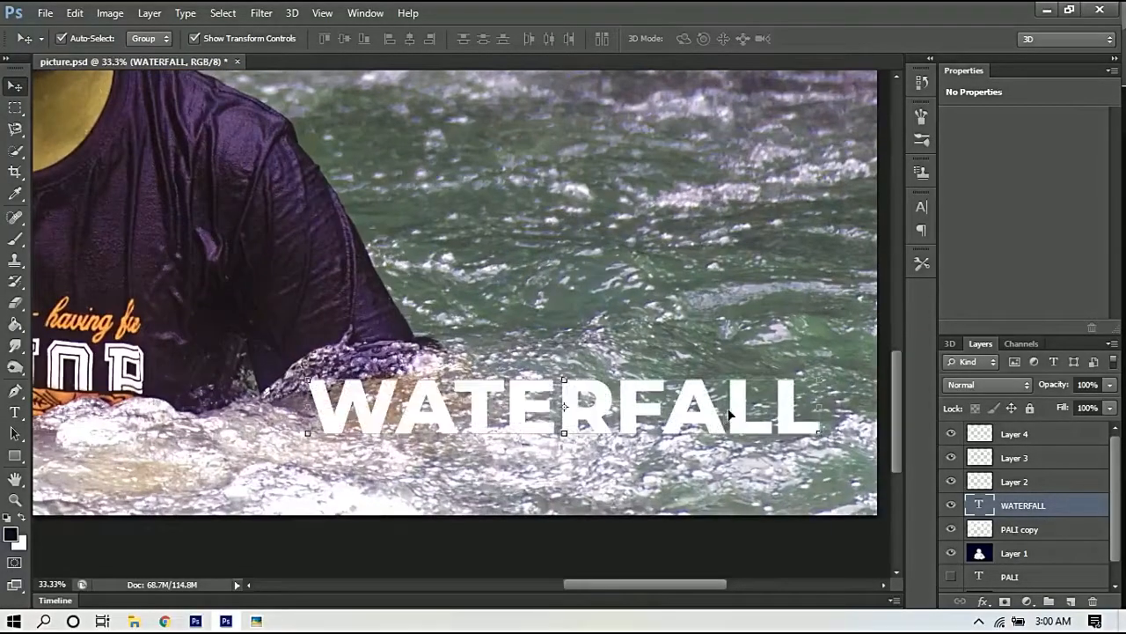
{"action": "right_click", "coordinate": [1049, 508]}
{"action": "left_click", "coordinate": [762, 105]}
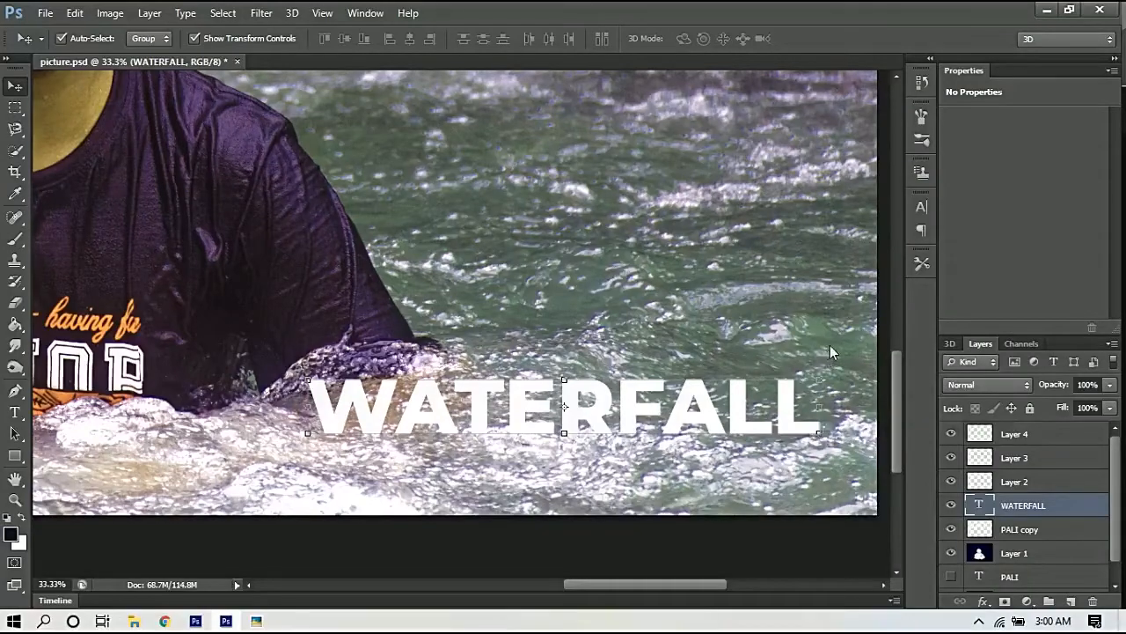
{"action": "left_click", "coordinate": [645, 414]}
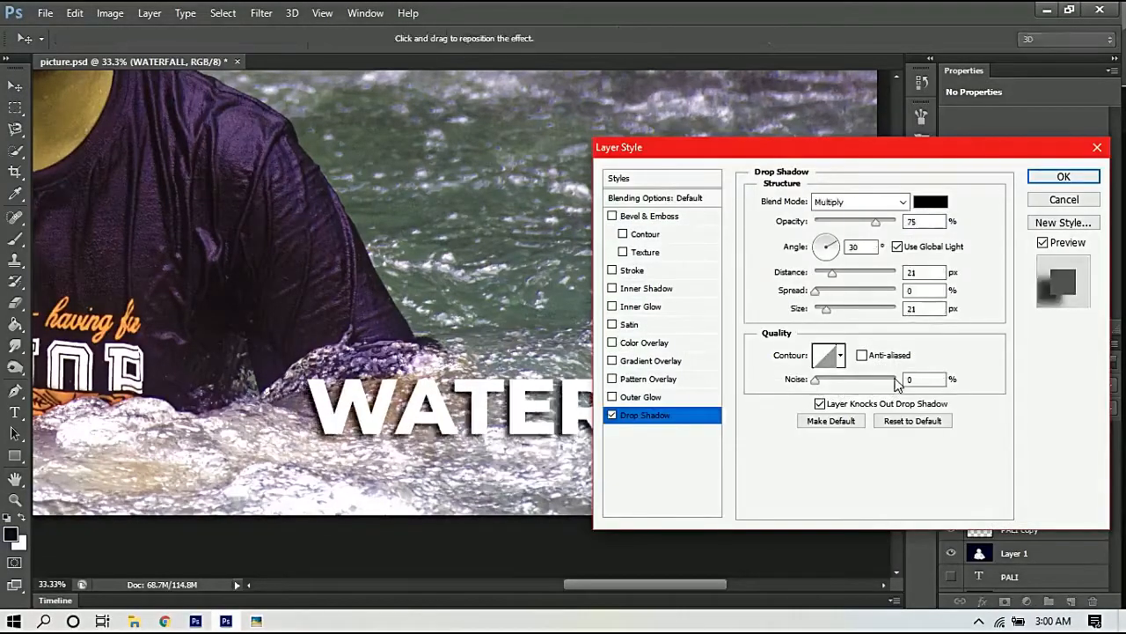
{"action": "left_click_drag", "start_coordinate": [836, 314], "coordinate": [858, 314]}
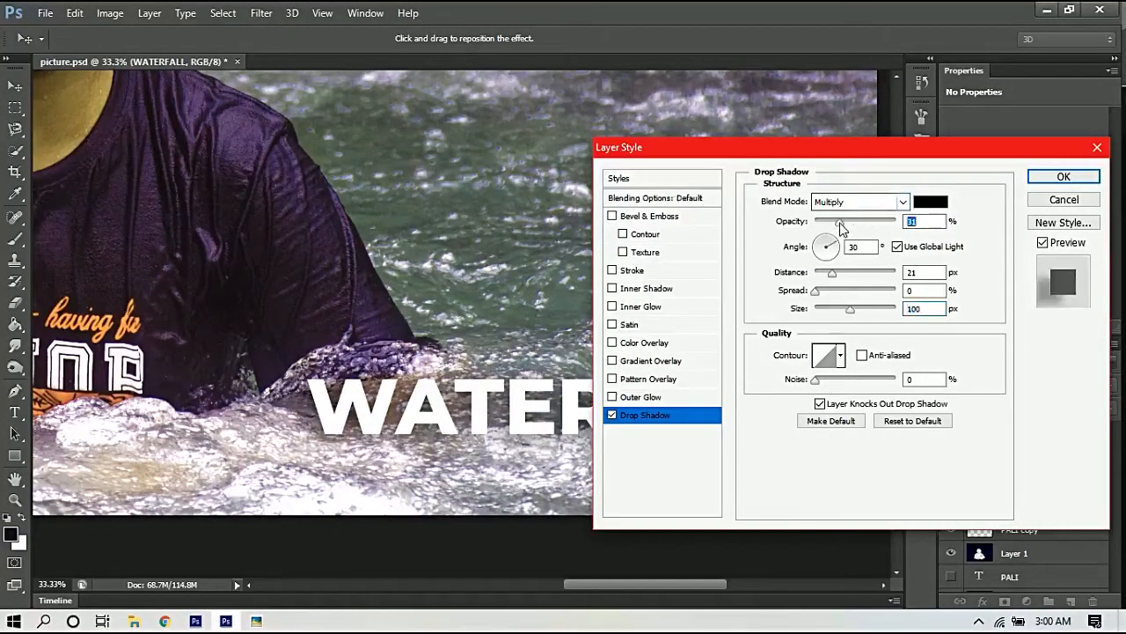
{"action": "left_click_drag", "start_coordinate": [862, 225], "coordinate": [861, 222]}
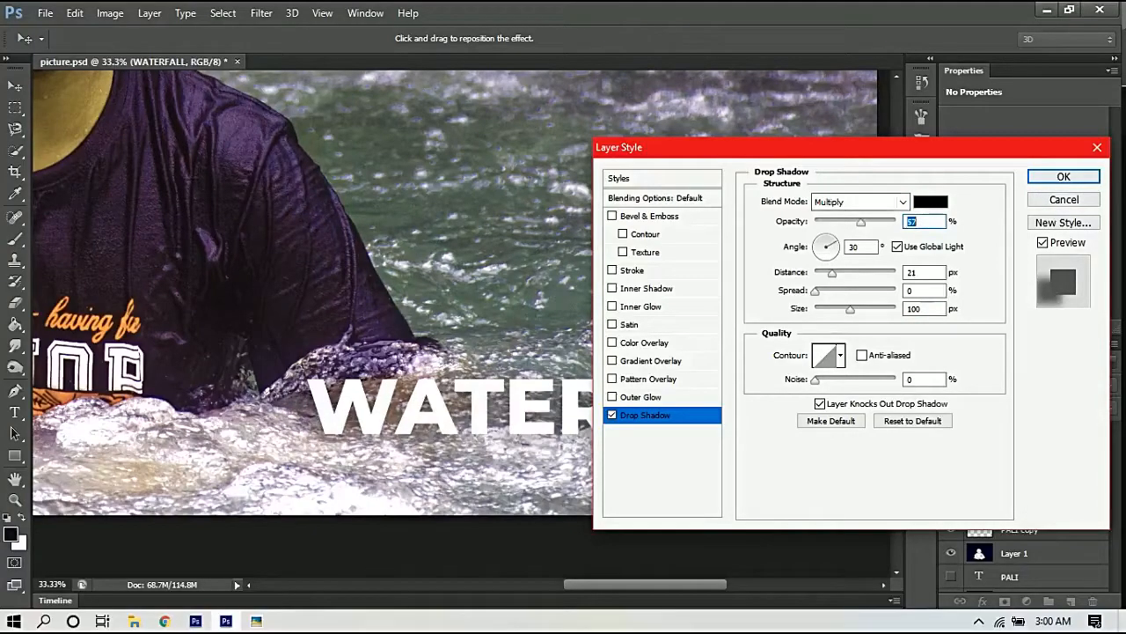
{"action": "left_click", "coordinate": [1064, 177]}
Step: Rasterize the WATERFALL text layer and create a working duplicate of it with the original hidden
{"action": "right_click", "coordinate": [1020, 505]}
{"action": "left_click", "coordinate": [704, 227]}
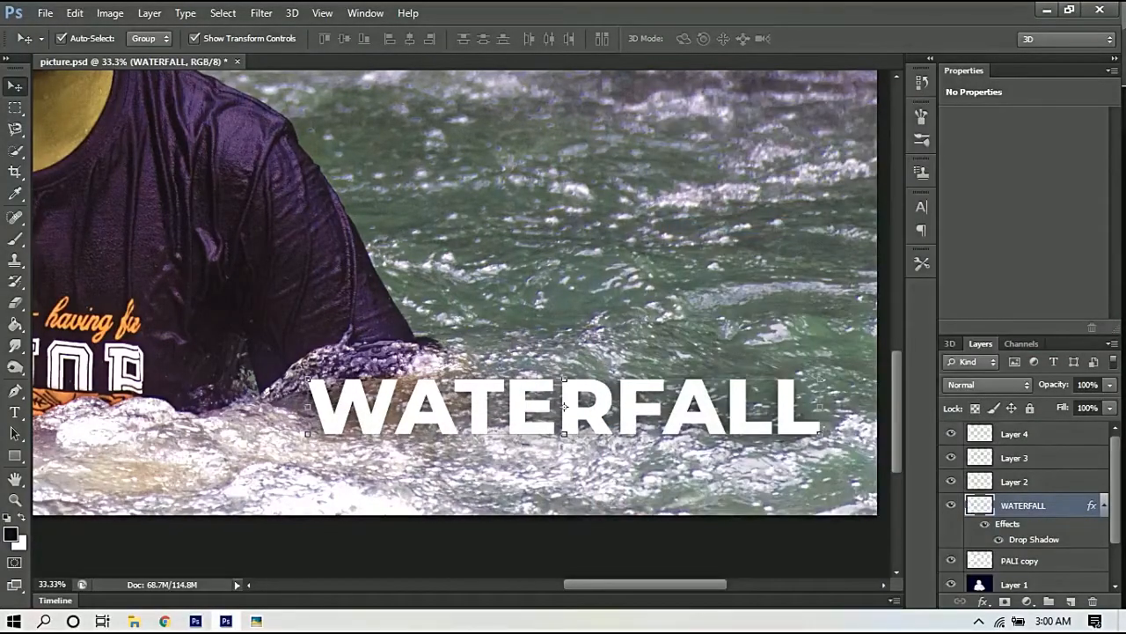
{"action": "key", "text": "ctrl+plus"}
{"action": "key", "text": "ctrl+plus"}
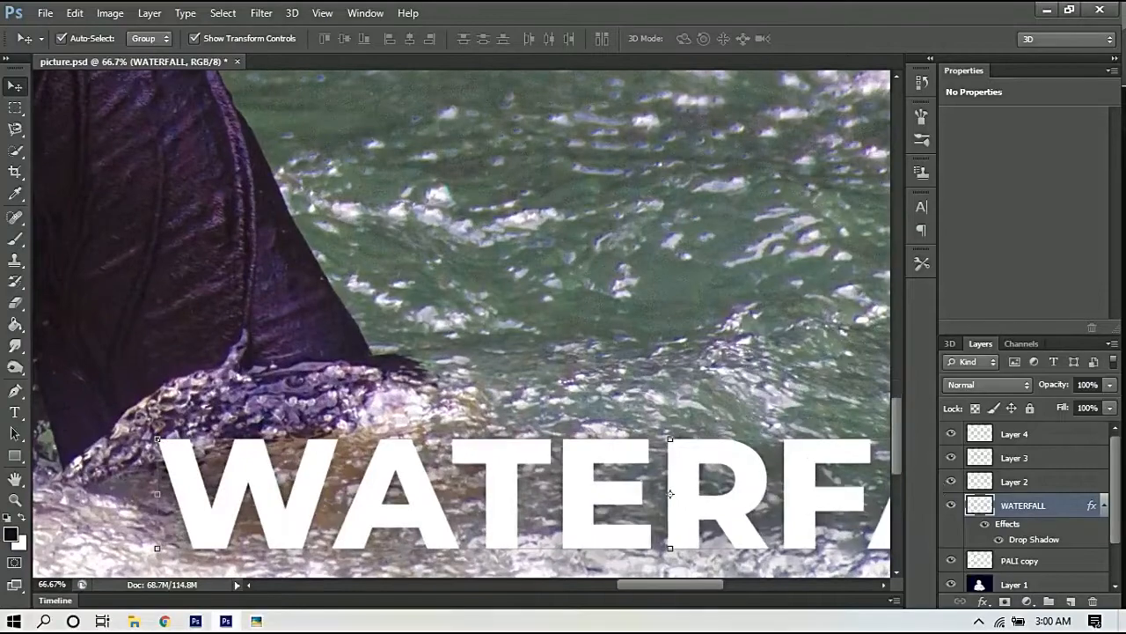
{"action": "key", "text": "ctrl+j"}
{"action": "left_click", "coordinate": [952, 559]}
{"action": "scroll", "coordinate": [646, 327], "scroll_direction": "down", "scroll_amount": 2}
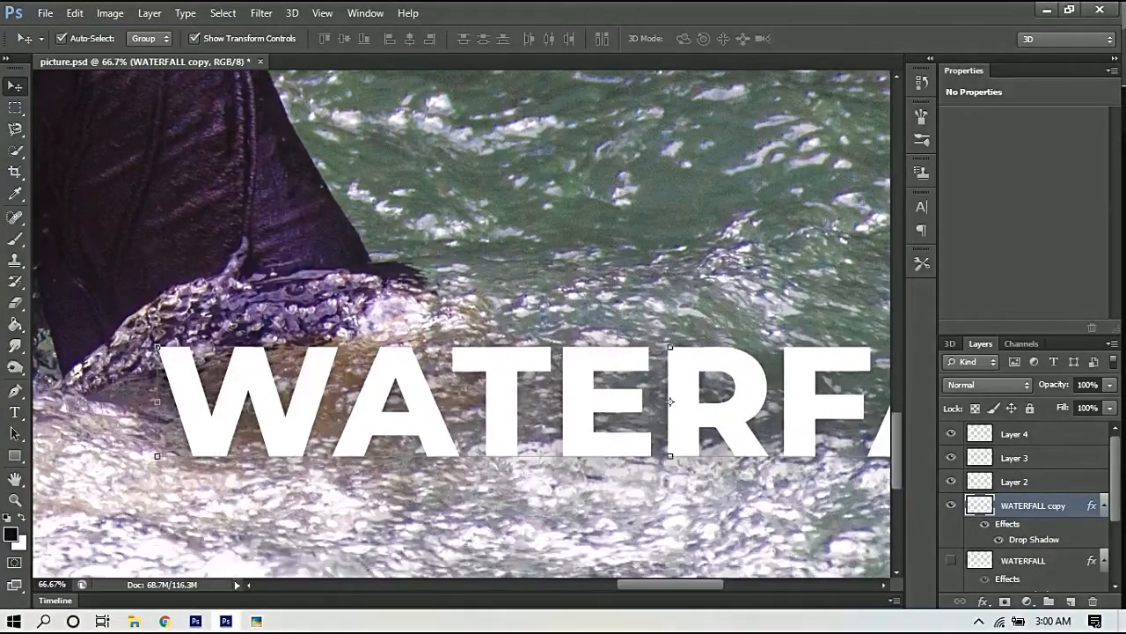
Step: Fade the lower edges of the duplicated WATERFALL letters into the foam with the Eraser at a 200 px brush size
{"action": "left_click", "coordinate": [15, 301]}
{"action": "key", "text": "bracketleft"}
{"action": "key", "text": "bracketleft"}
{"action": "key", "text": "bracketleft"}
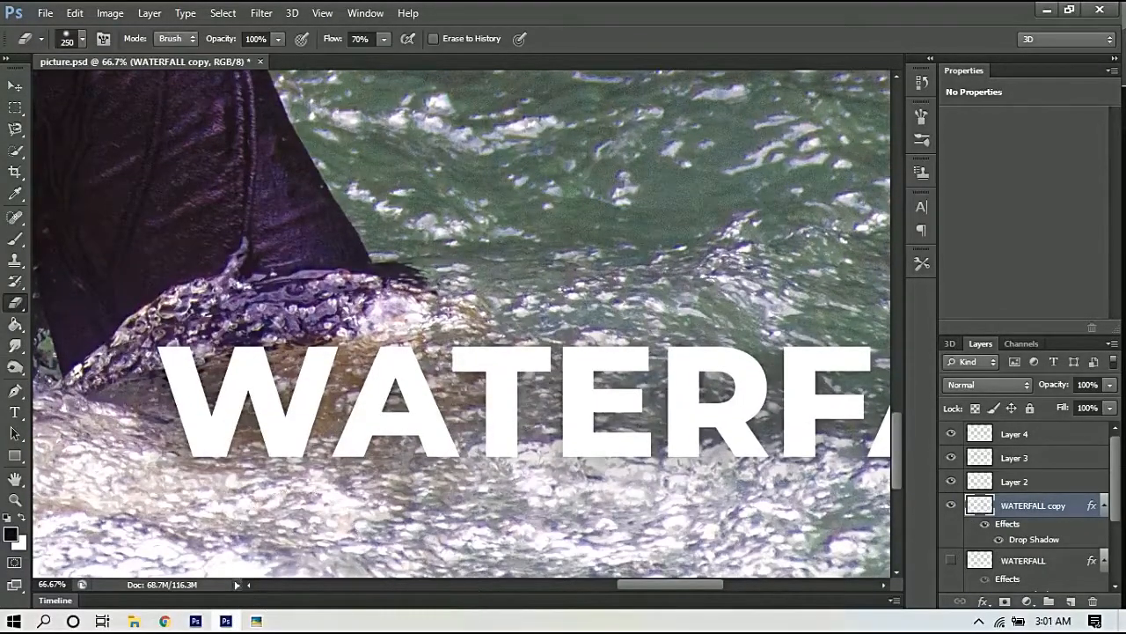
{"action": "mouse_move", "coordinate": [291, 514]}
{"action": "left_mouse_down"}
{"action": "mouse_move", "coordinate": [323, 518]}
{"action": "mouse_move", "coordinate": [264, 542]}
{"action": "mouse_move", "coordinate": [391, 521]}
{"action": "mouse_move", "coordinate": [364, 528]}
{"action": "mouse_move", "coordinate": [435, 545]}
{"action": "mouse_move", "coordinate": [496, 536]}
{"action": "mouse_move", "coordinate": [332, 523]}
{"action": "left_mouse_up"}
{"action": "key", "text": "space"}
{"action": "mouse_move", "coordinate": [421, 535]}
{"action": "left_mouse_down"}
{"action": "mouse_move", "coordinate": [526, 546]}
{"action": "mouse_move", "coordinate": [558, 516]}
{"action": "mouse_move", "coordinate": [610, 576]}
{"action": "mouse_move", "coordinate": [410, 534]}
{"action": "mouse_move", "coordinate": [400, 505]}
{"action": "mouse_move", "coordinate": [368, 528]}
{"action": "mouse_move", "coordinate": [448, 516]}
{"action": "mouse_move", "coordinate": [466, 518]}
{"action": "mouse_move", "coordinate": [412, 518]}
{"action": "mouse_move", "coordinate": [638, 532]}
{"action": "mouse_move", "coordinate": [747, 524]}
{"action": "mouse_move", "coordinate": [737, 531]}
{"action": "mouse_move", "coordinate": [634, 540]}
{"action": "mouse_move", "coordinate": [743, 520]}
{"action": "mouse_move", "coordinate": [787, 469]}
{"action": "mouse_move", "coordinate": [784, 506]}
{"action": "mouse_move", "coordinate": [731, 531]}
{"action": "mouse_move", "coordinate": [644, 531]}
{"action": "mouse_move", "coordinate": [661, 518]}
{"action": "mouse_move", "coordinate": [687, 536]}
{"action": "left_mouse_up"}
{"action": "key", "text": "space"}
Step: Add the text creativevats_edits over the dark branches in the upper part of the photo and save the document
{"action": "key", "text": "ctrl+0"}
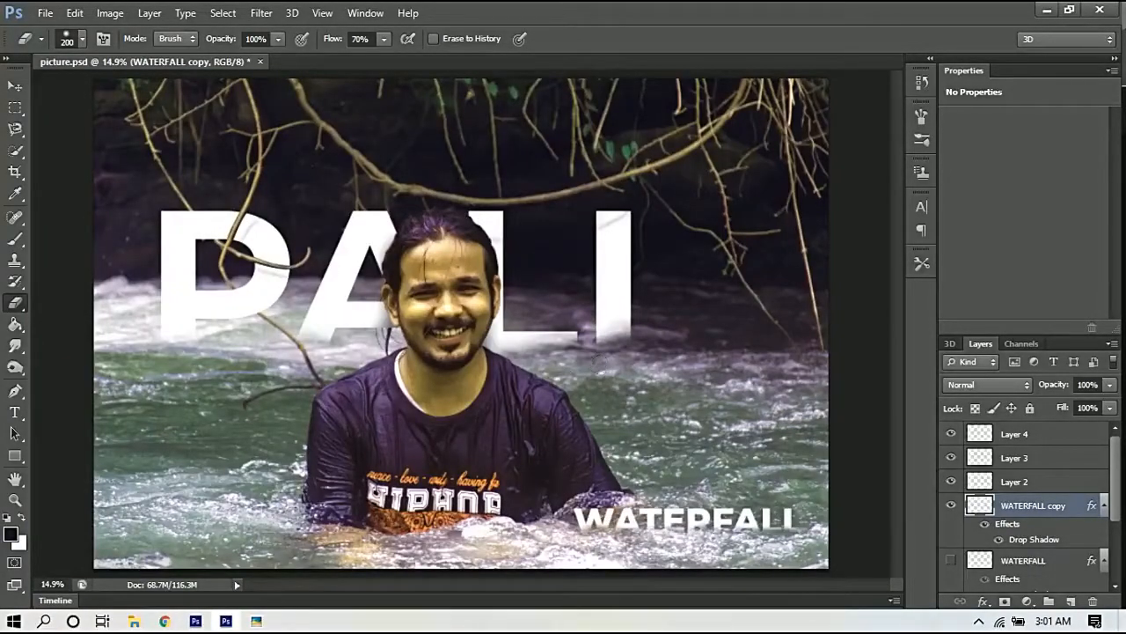
{"action": "left_click", "coordinate": [437, 152]}
{"action": "type", "text": "creativevat"}
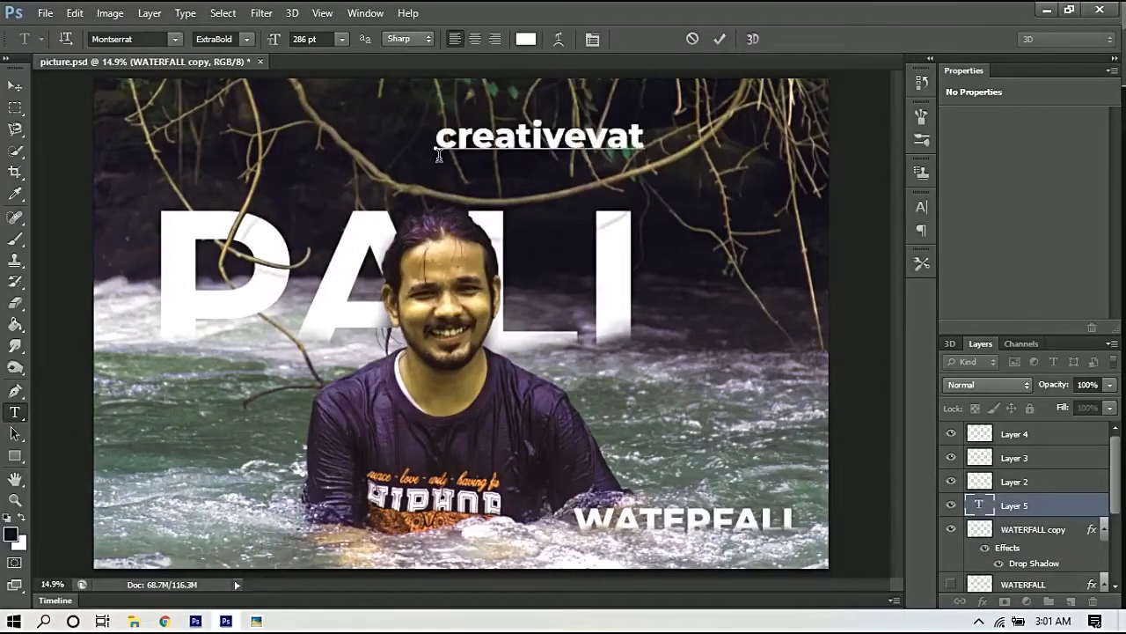
{"action": "type", "text": "s_edits"}
{"action": "key", "text": "ctrl+Return"}
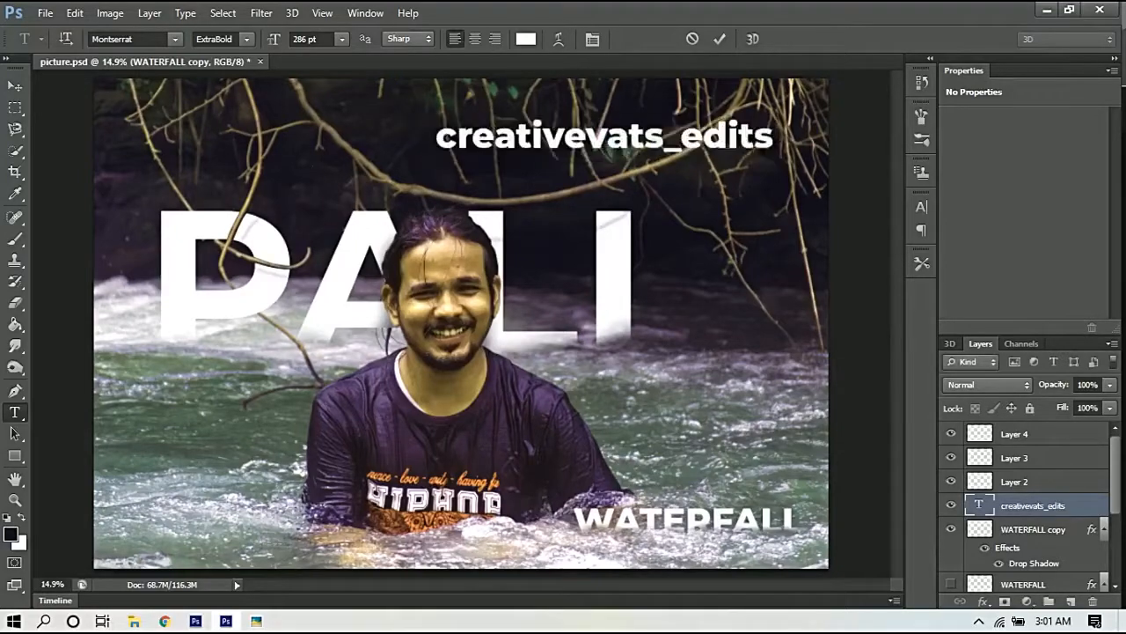
{"action": "key", "text": "ctrl+s"}
Step: Select the whole creativevats_edits text and reduce its font size to roughly a quarter
{"action": "key", "text": "v"}
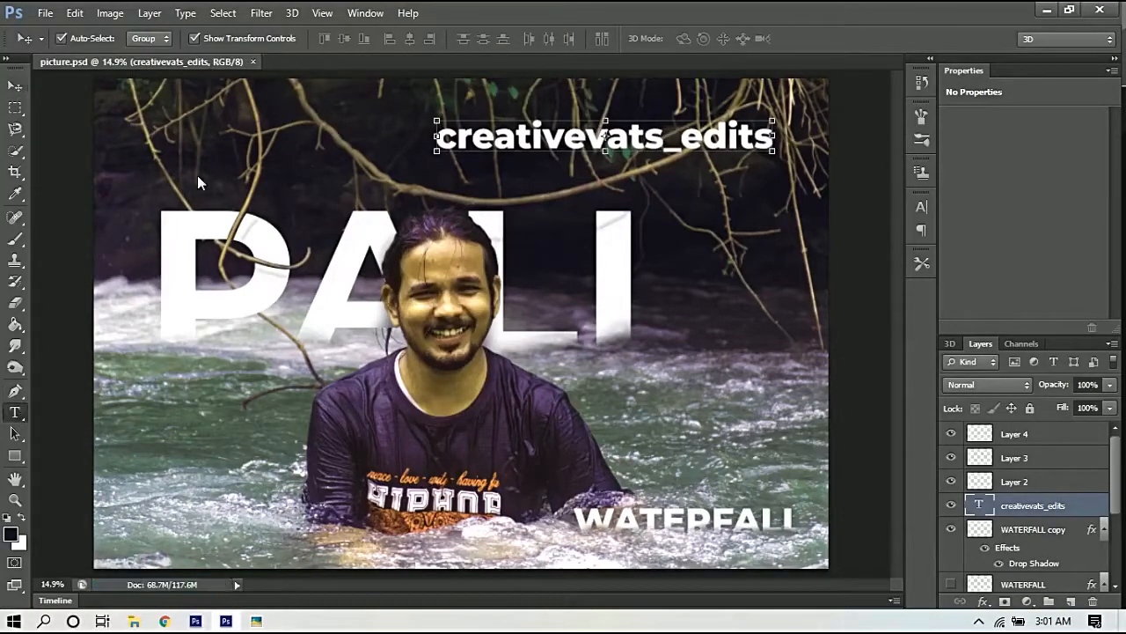
{"action": "key", "text": "t"}
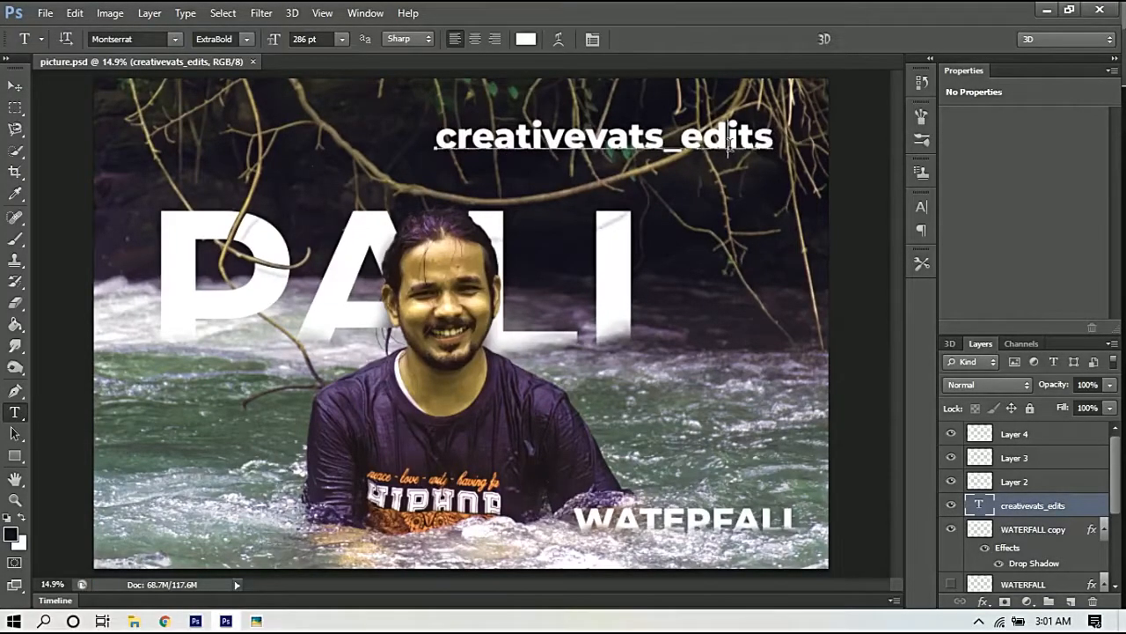
{"action": "double_click", "coordinate": [729, 138]}
{"action": "left_click", "coordinate": [313, 41]}
{"action": "key", "text": "shift+Down"}
{"action": "key", "text": "shift+Down"}
{"action": "key", "text": "shift+Down"}
{"action": "key", "text": "shift+Down"}
{"action": "key", "text": "shift+Down"}
{"action": "key", "text": "shift+Down"}
{"action": "key", "text": "shift+Down"}
{"action": "key", "text": "shift+Down"}
{"action": "key", "text": "shift+Down"}
{"action": "key", "text": "shift+Down"}
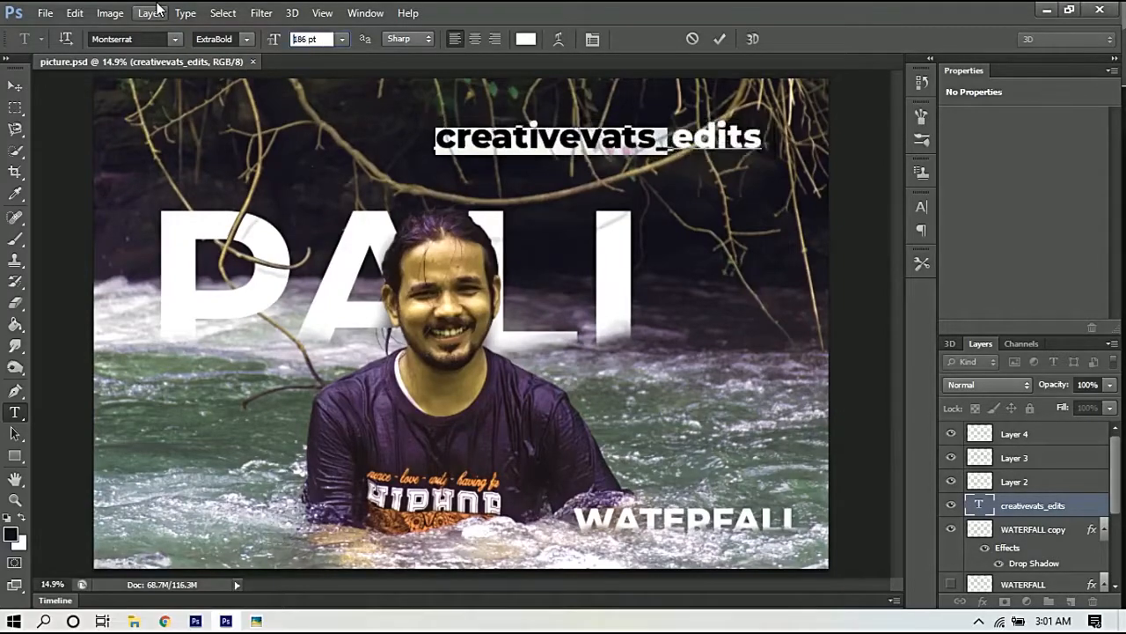
{"action": "key", "text": "shift+Down"}
{"action": "key", "text": "shift+Down"}
{"action": "key", "text": "shift+Down"}
{"action": "key", "text": "shift+Down"}
{"action": "key", "text": "shift+Down"}
{"action": "key", "text": "shift+Down"}
{"action": "key", "text": "shift+Down"}
{"action": "key", "text": "shift+Down"}
{"action": "key", "text": "shift+Down"}
{"action": "key", "text": "shift+Down"}
{"action": "key", "text": "shift+Down"}
Step: Move the creativevats_edits text above the A of PALI, lower its opacity to about 31% and deselect it
{"action": "left_click", "coordinate": [14, 86]}
{"action": "left_click_drag", "start_coordinate": [521, 172], "coordinate": [380, 128]}
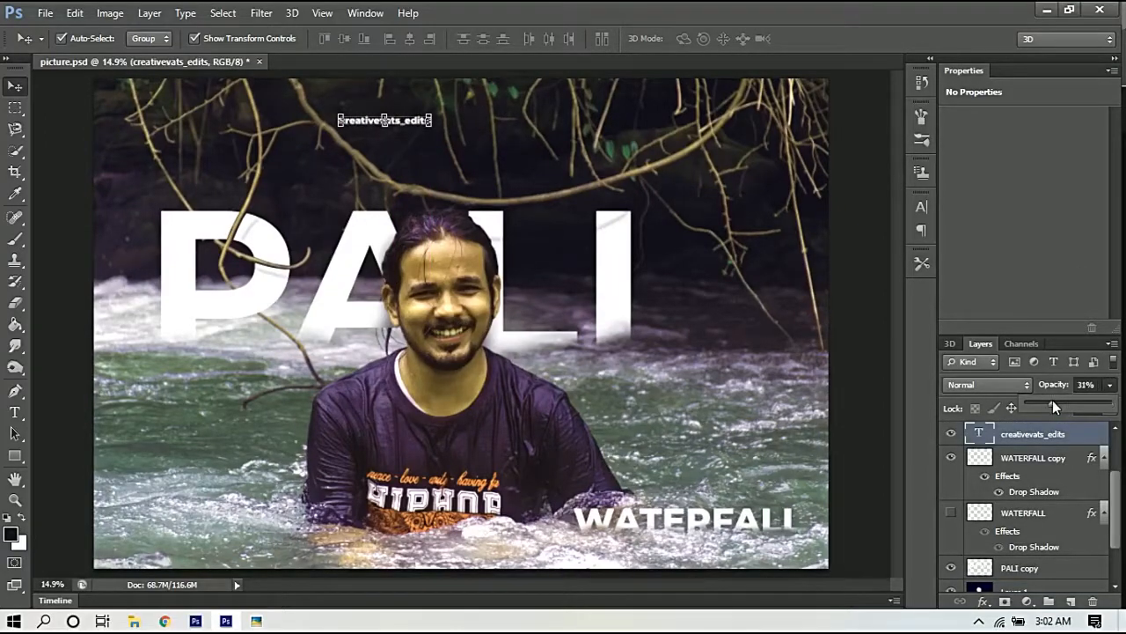
{"action": "left_click", "coordinate": [858, 257]}
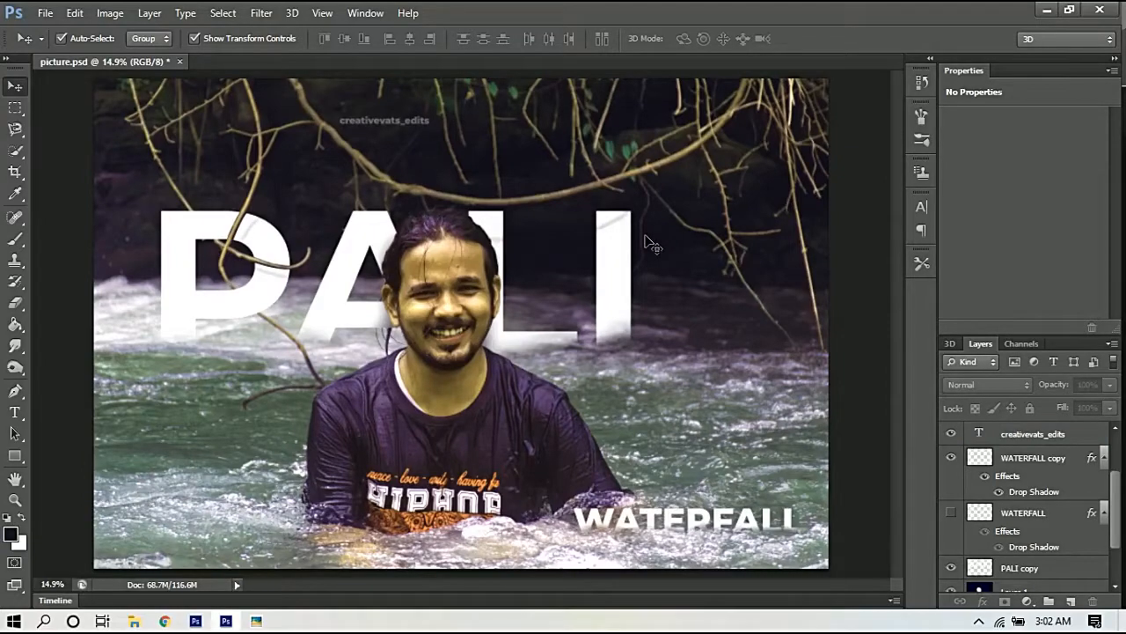
{"action": "key", "text": "i"}
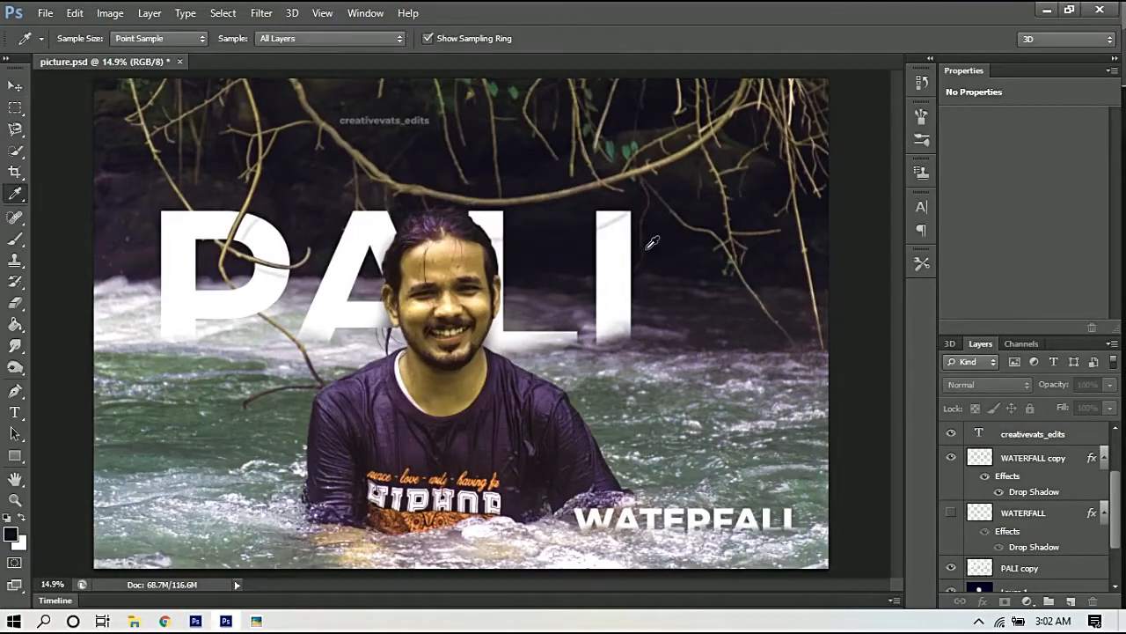
{"action": "key", "text": "o"}
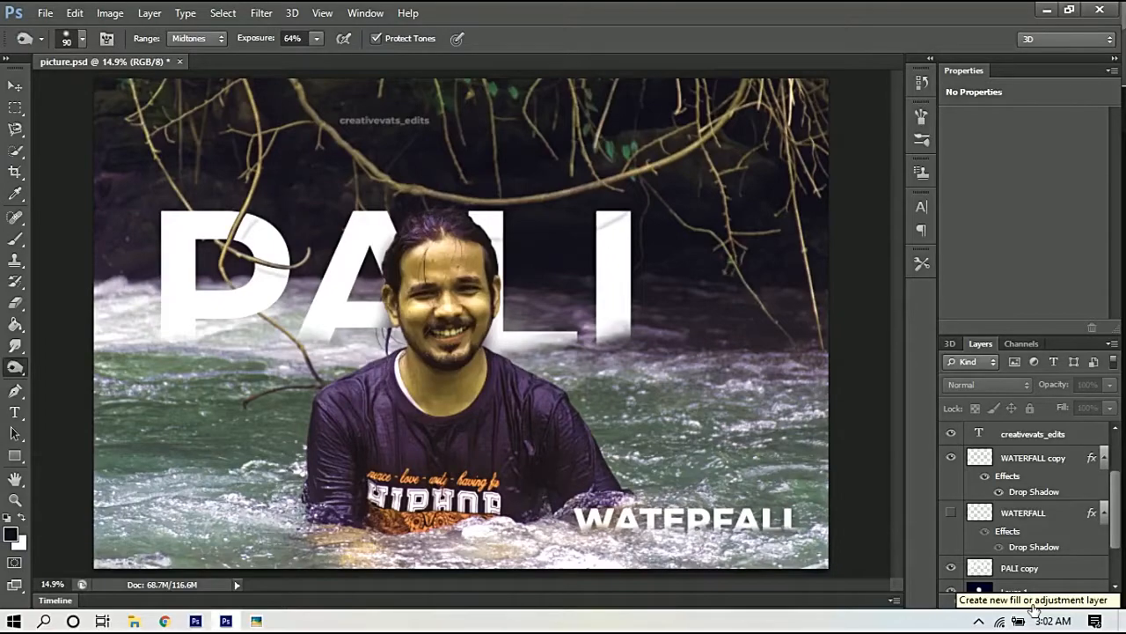
{"action": "left_click", "coordinate": [978, 621]}
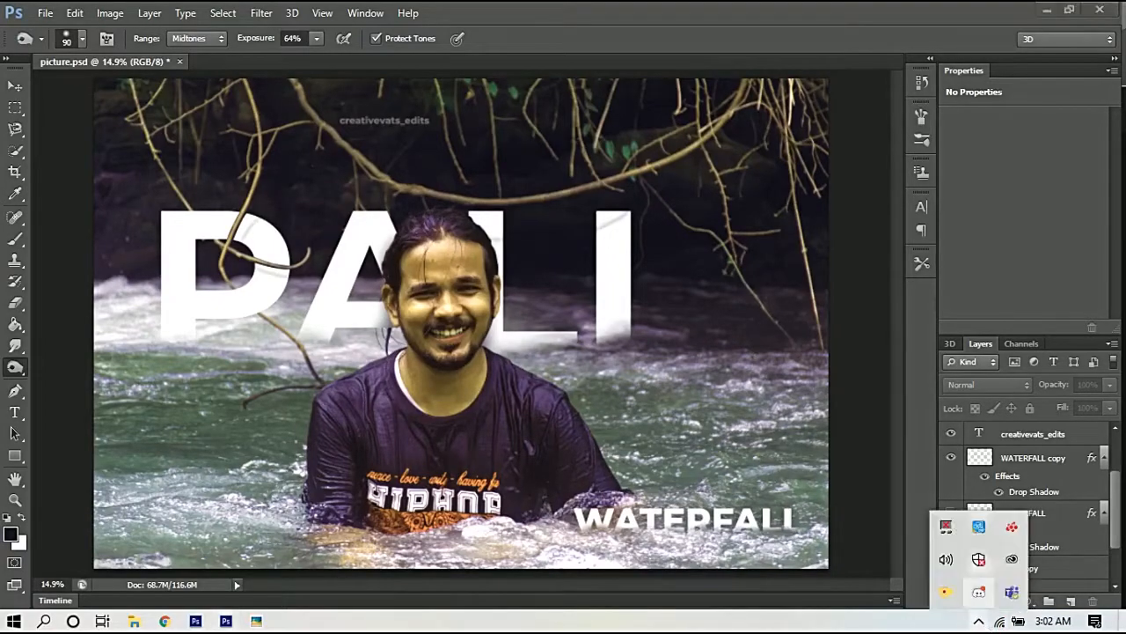